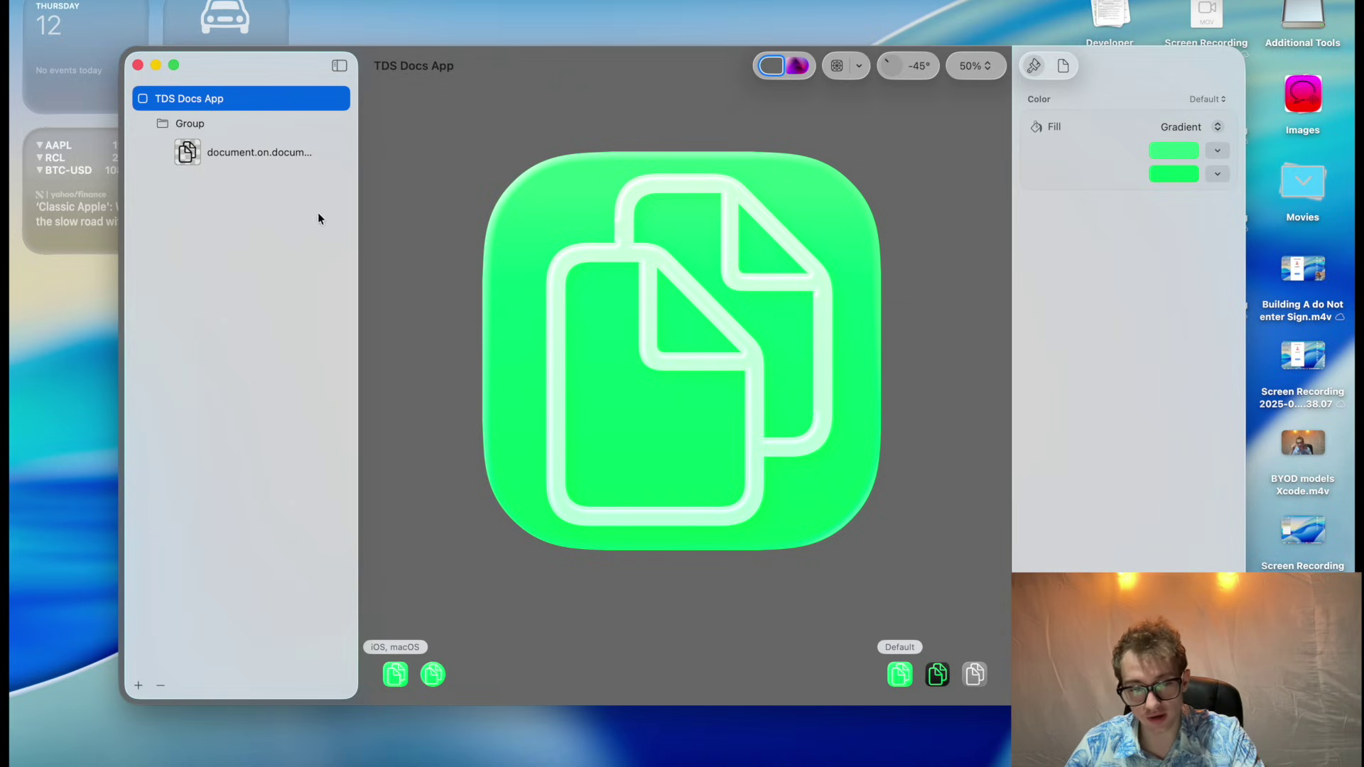
- Inspect the document.on.document glyph layer's settings, then switch to the SF Symbols library
click(267, 161)
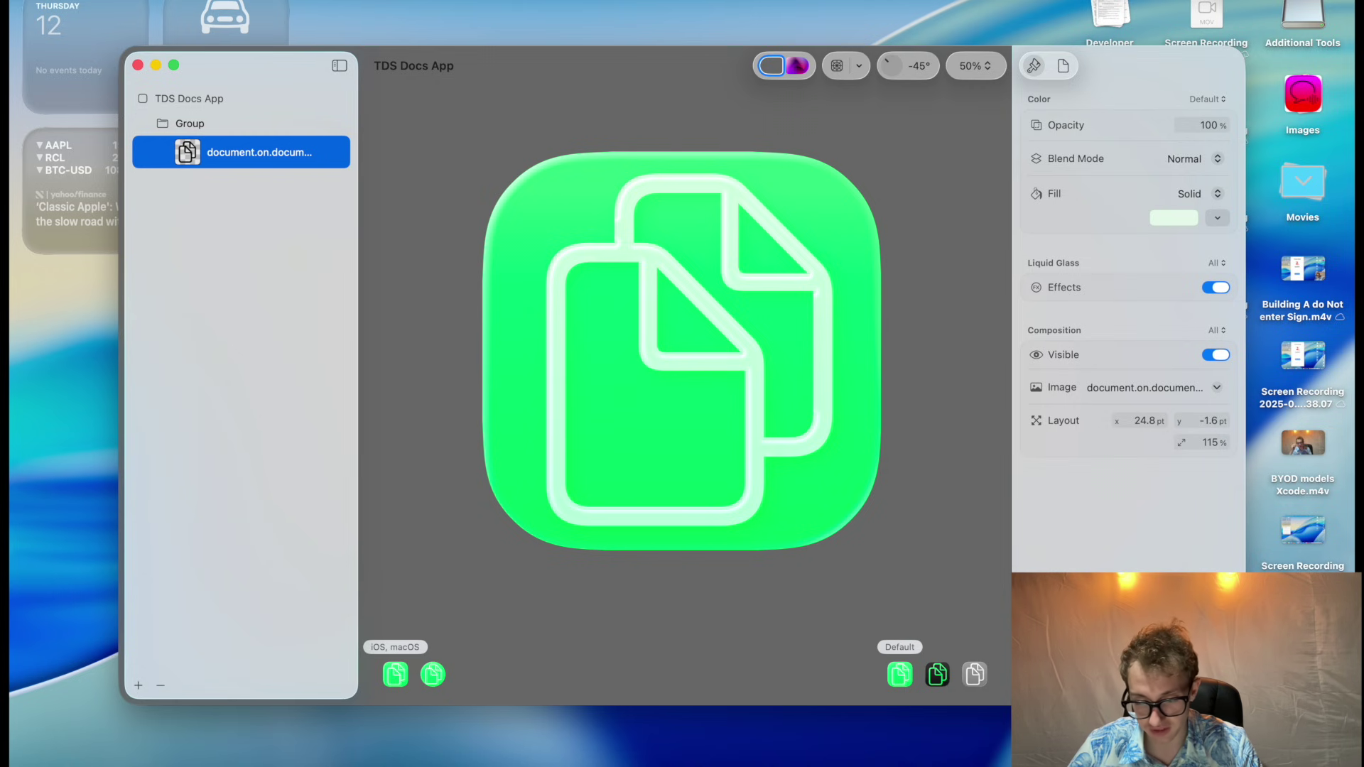
click(746, 762)
- Search the symbol library for 'doc' and compare document.on.document with the icon
click(1180, 2)
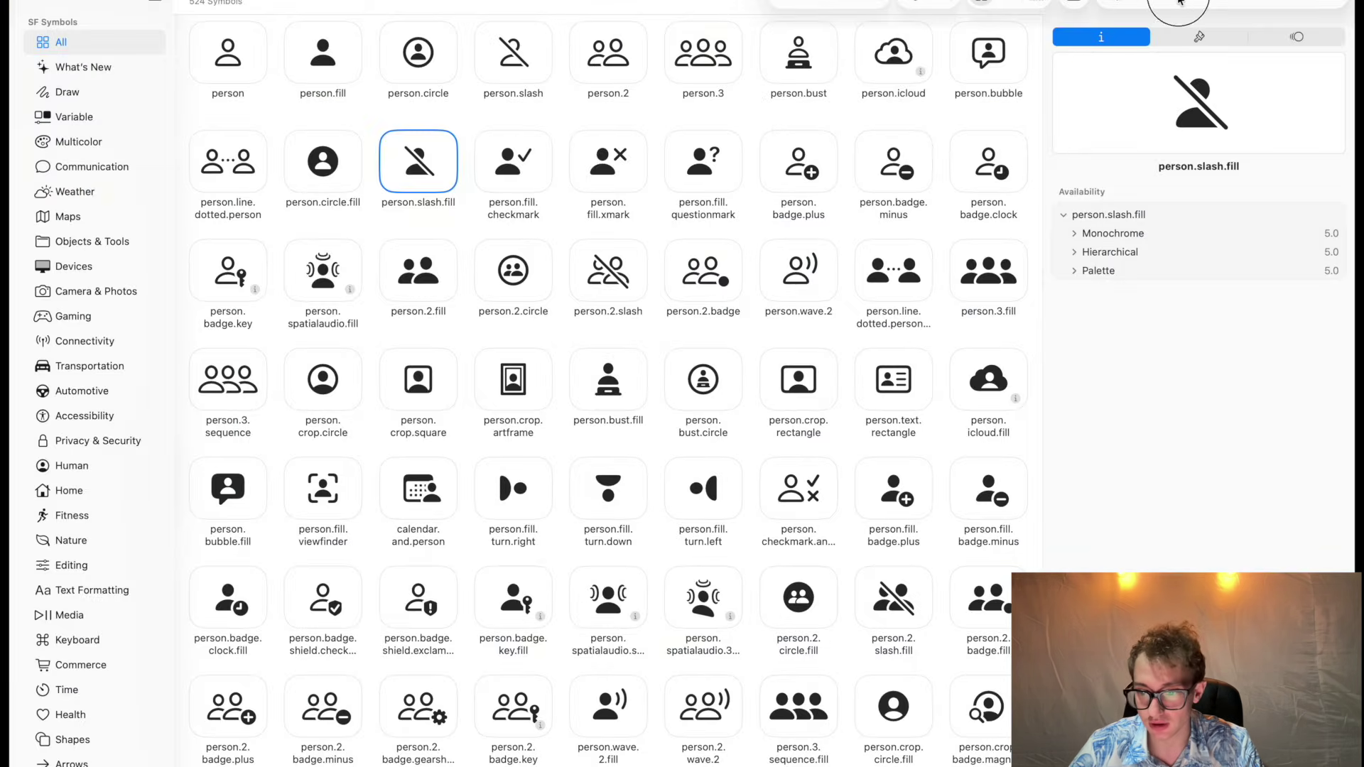
click(1229, 4)
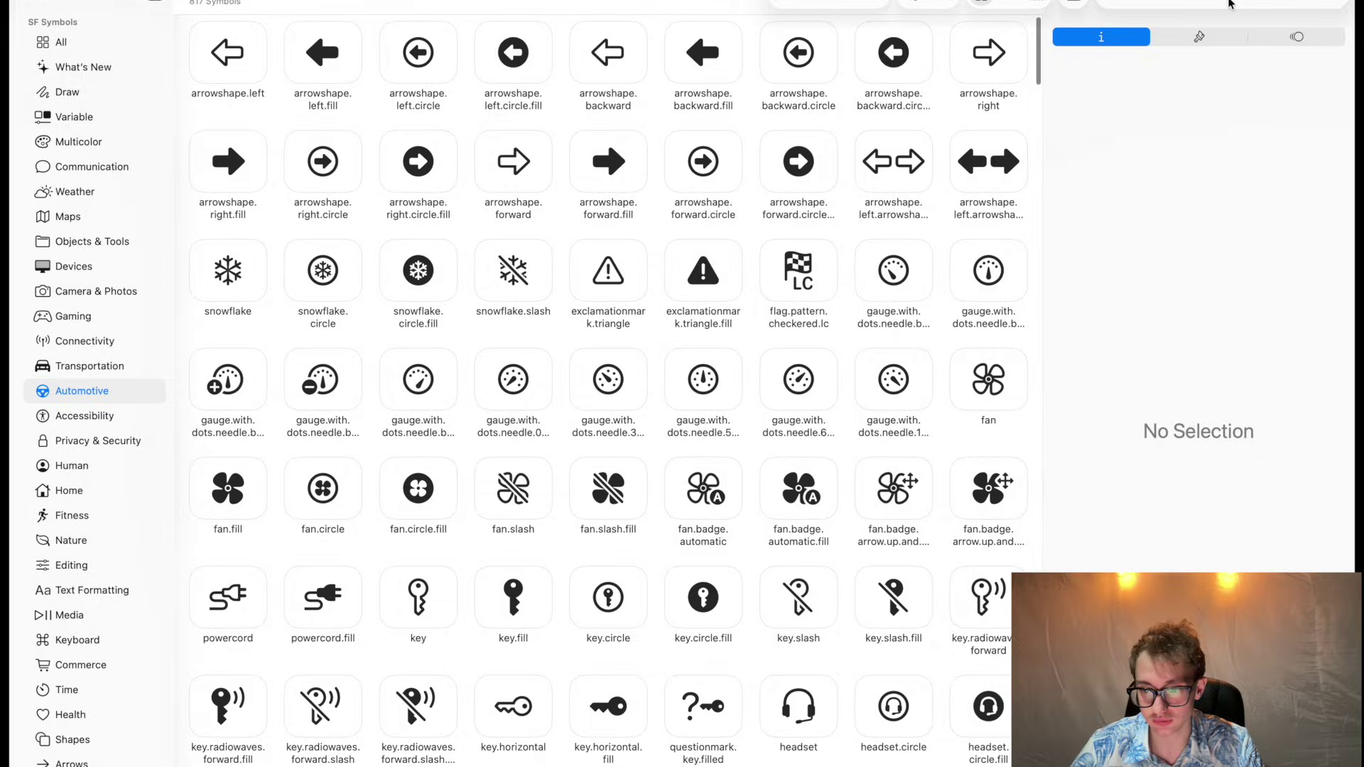
click(1230, 4)
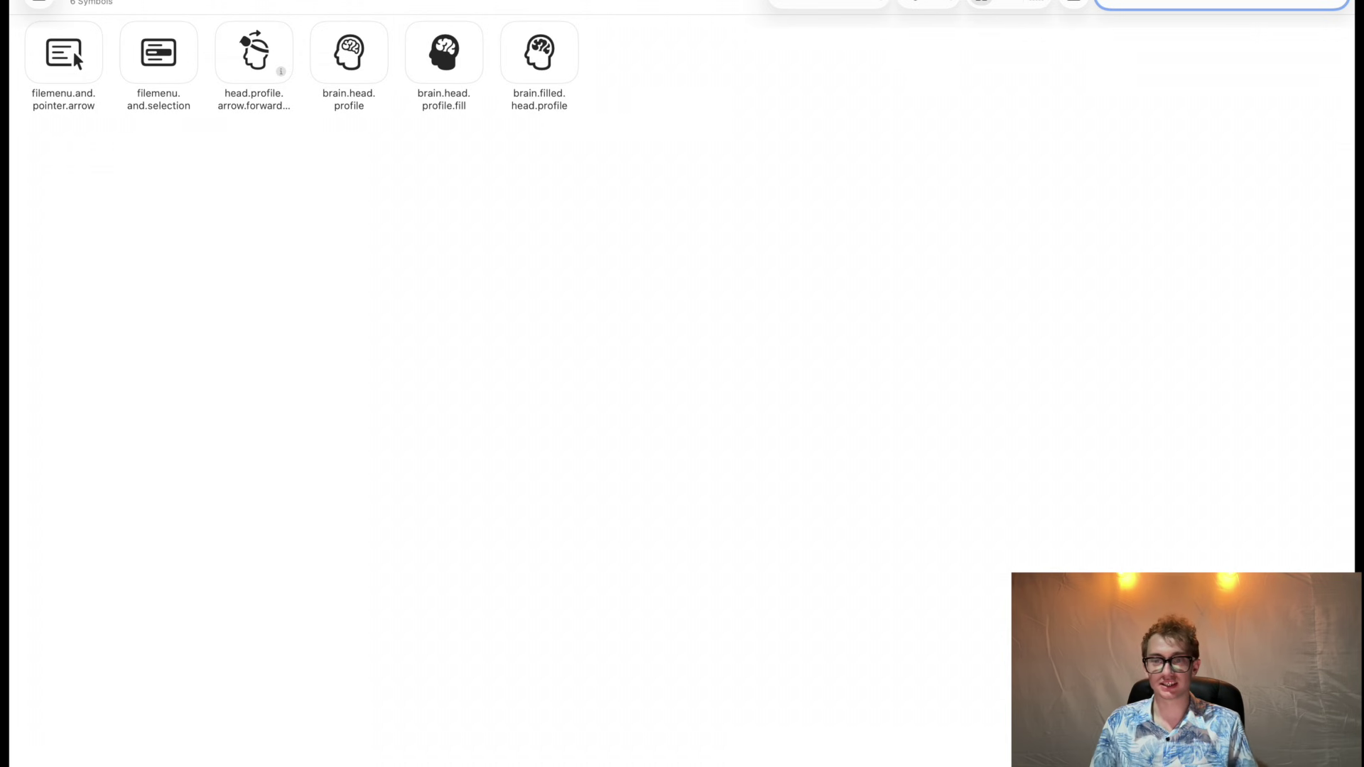
key(super+a)
key(BackSpace)
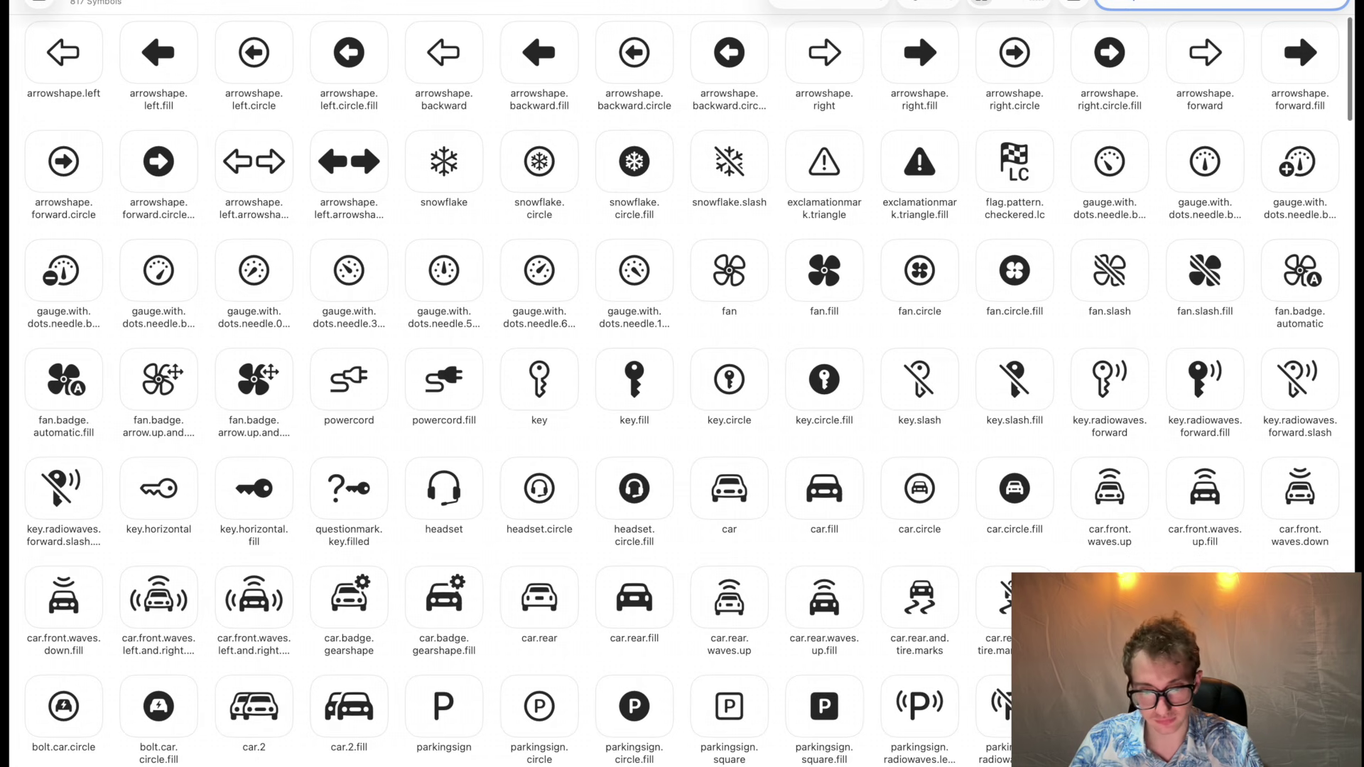
text(doc)
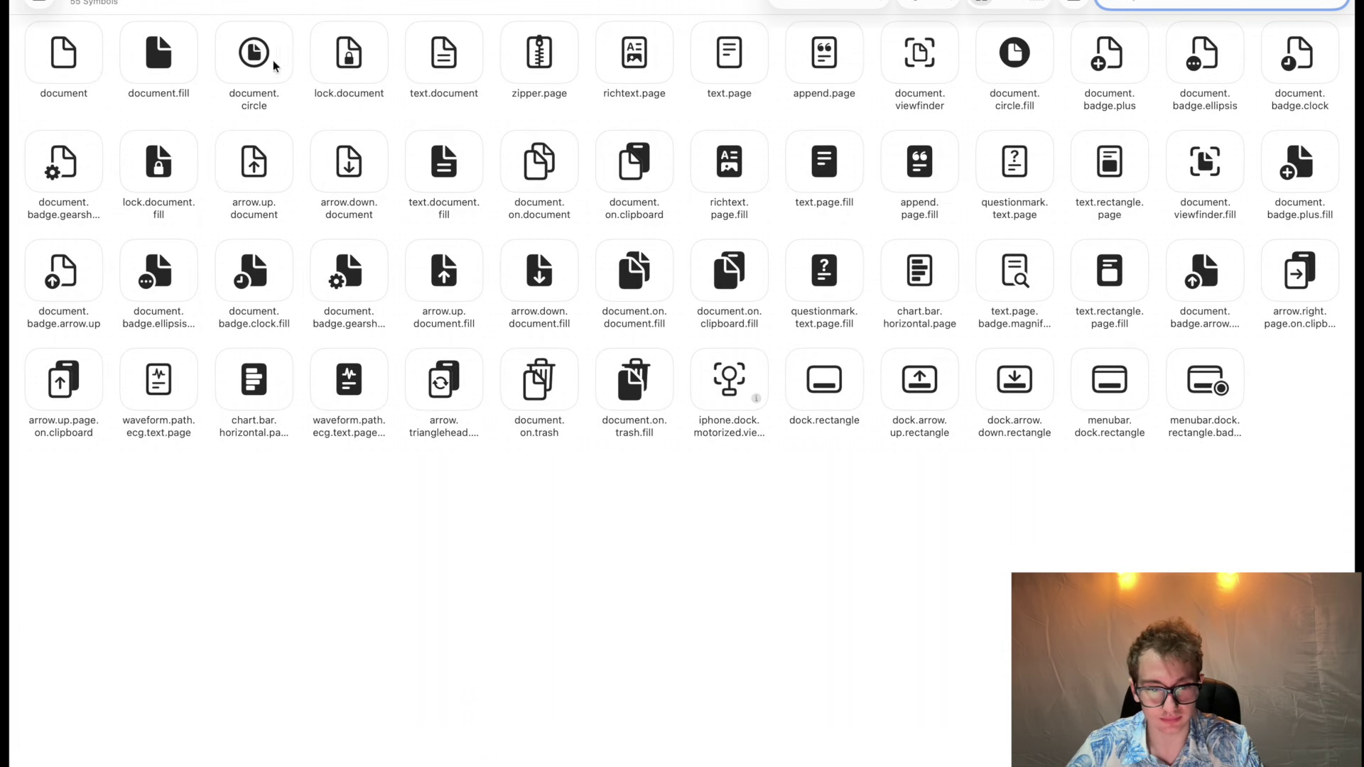
click(555, 168)
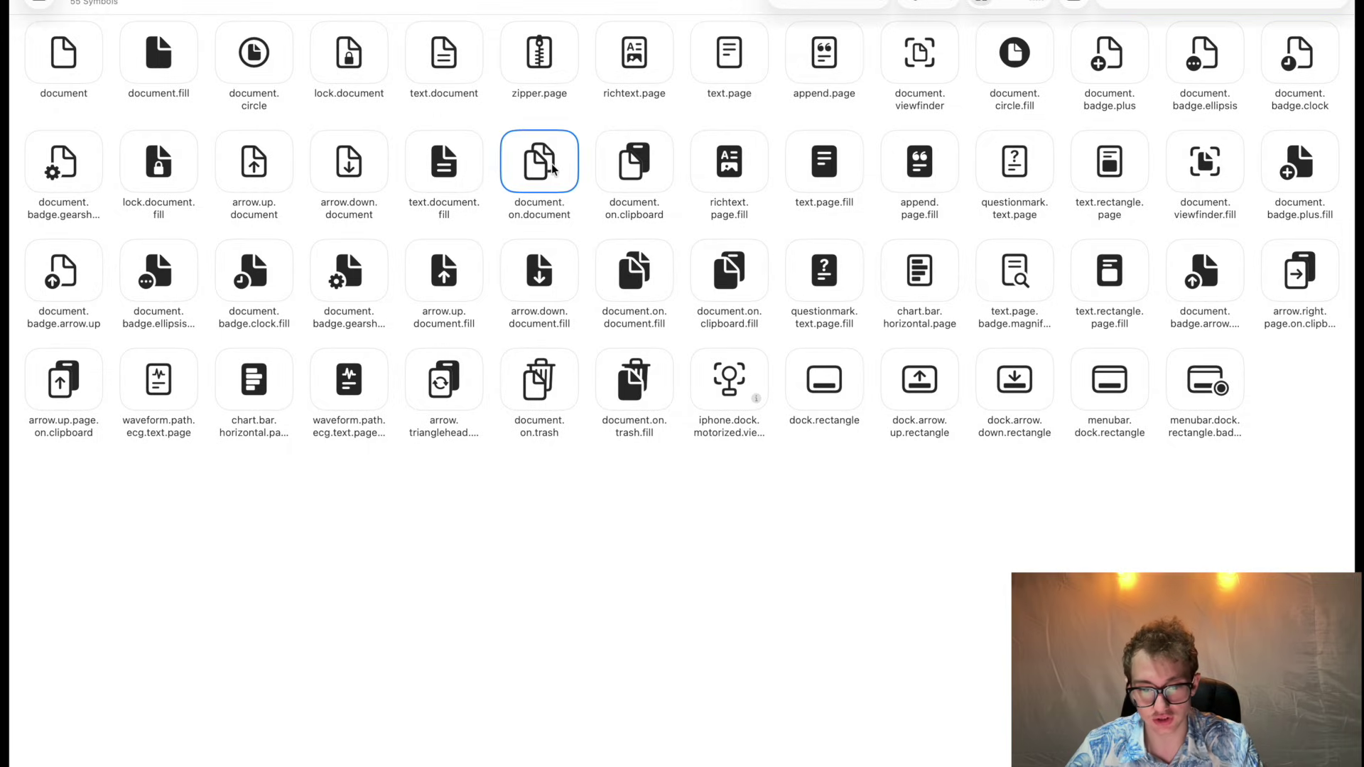
key(ctrl+Left)
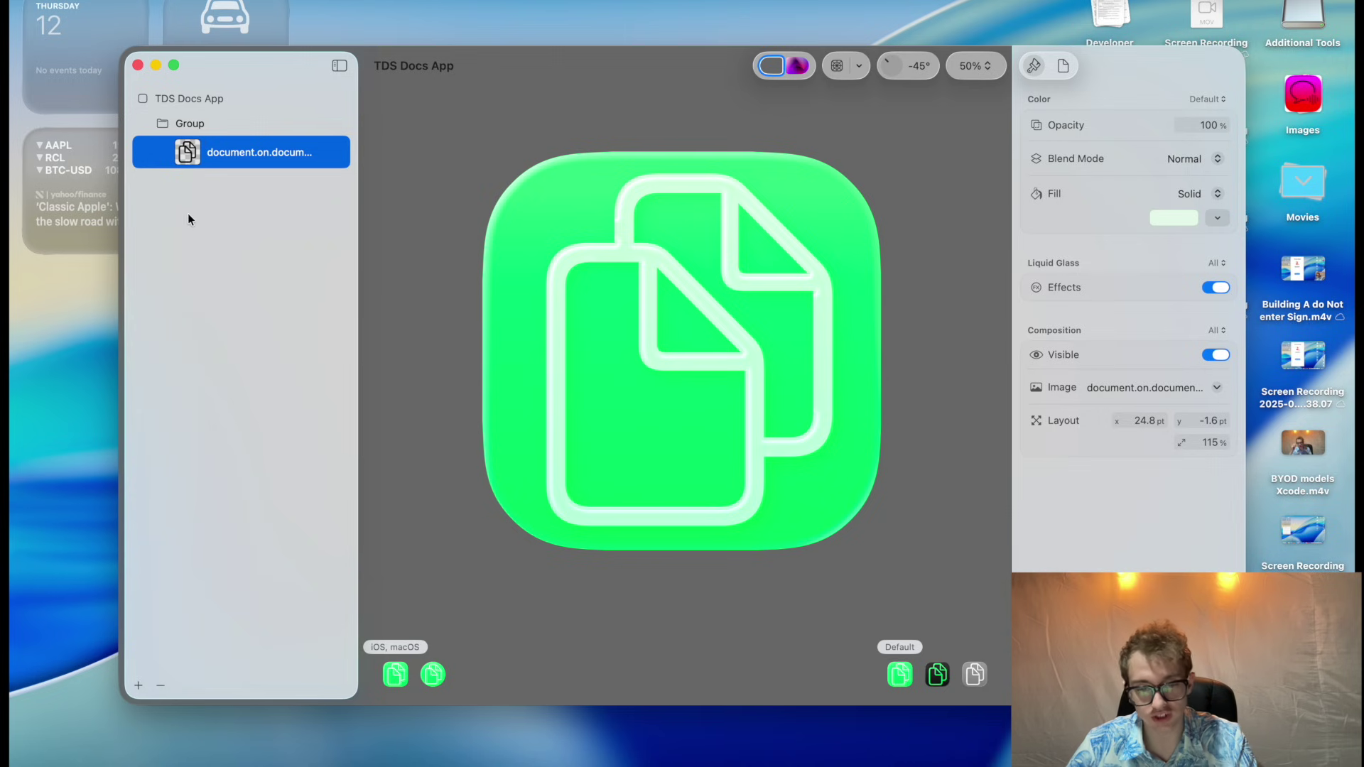
key(ctrl+Right)
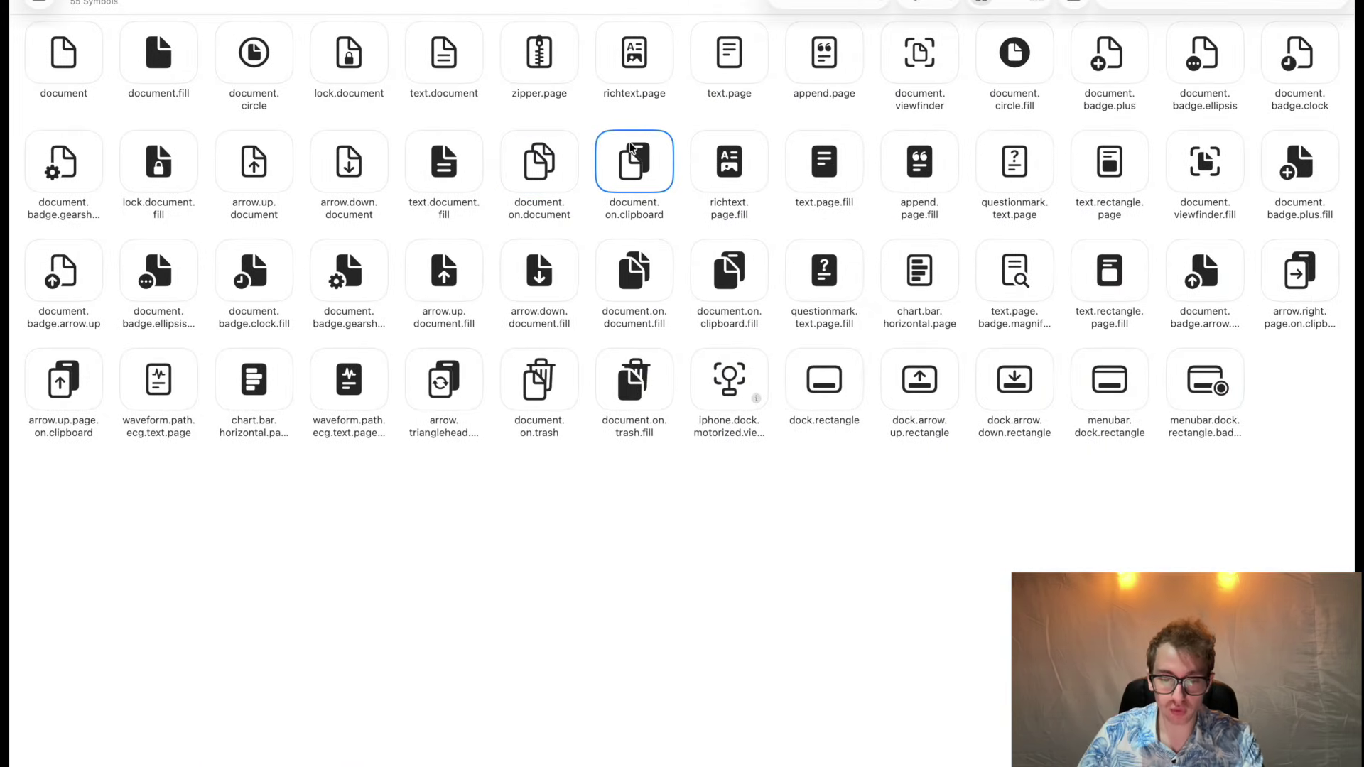
- Export the document.on.clipboard symbol as an image file with Copy Image As…
right_click(640, 159)
click(723, 219)
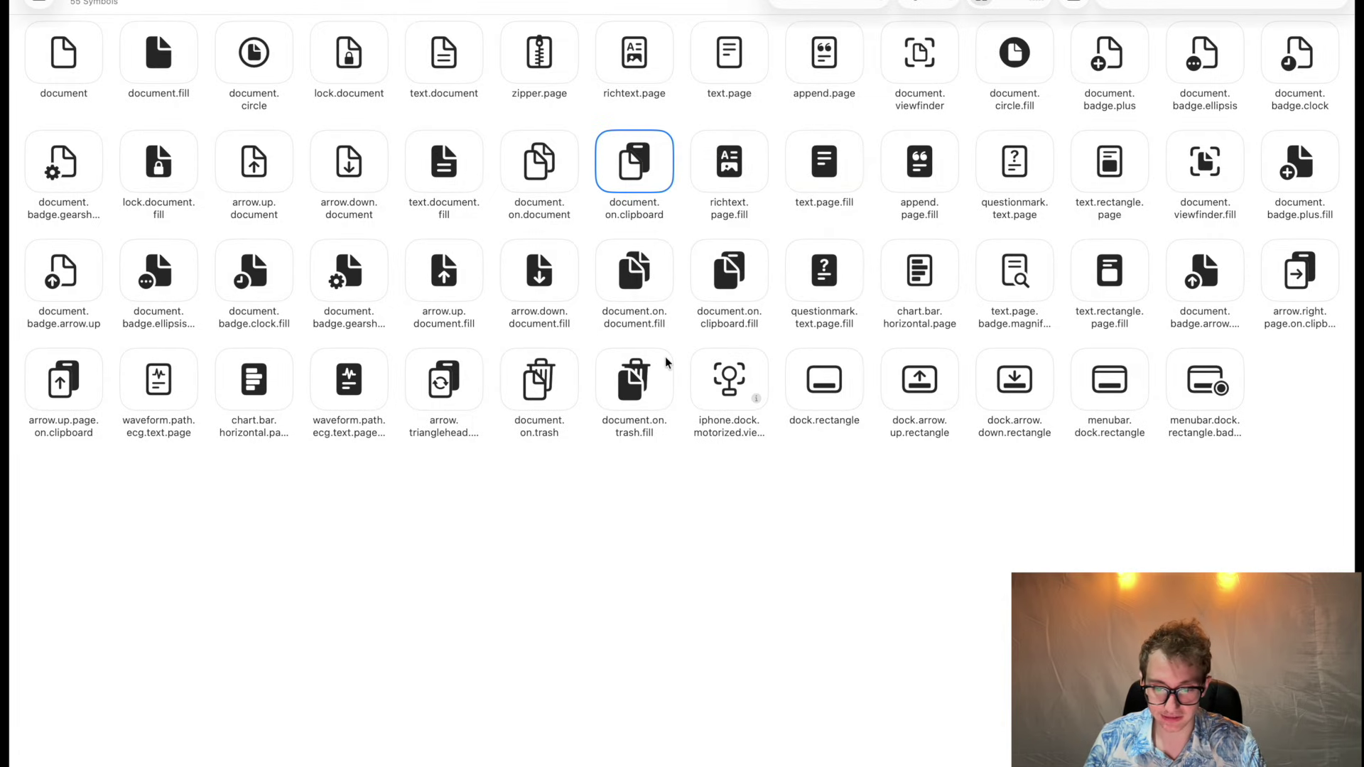
key(Return)
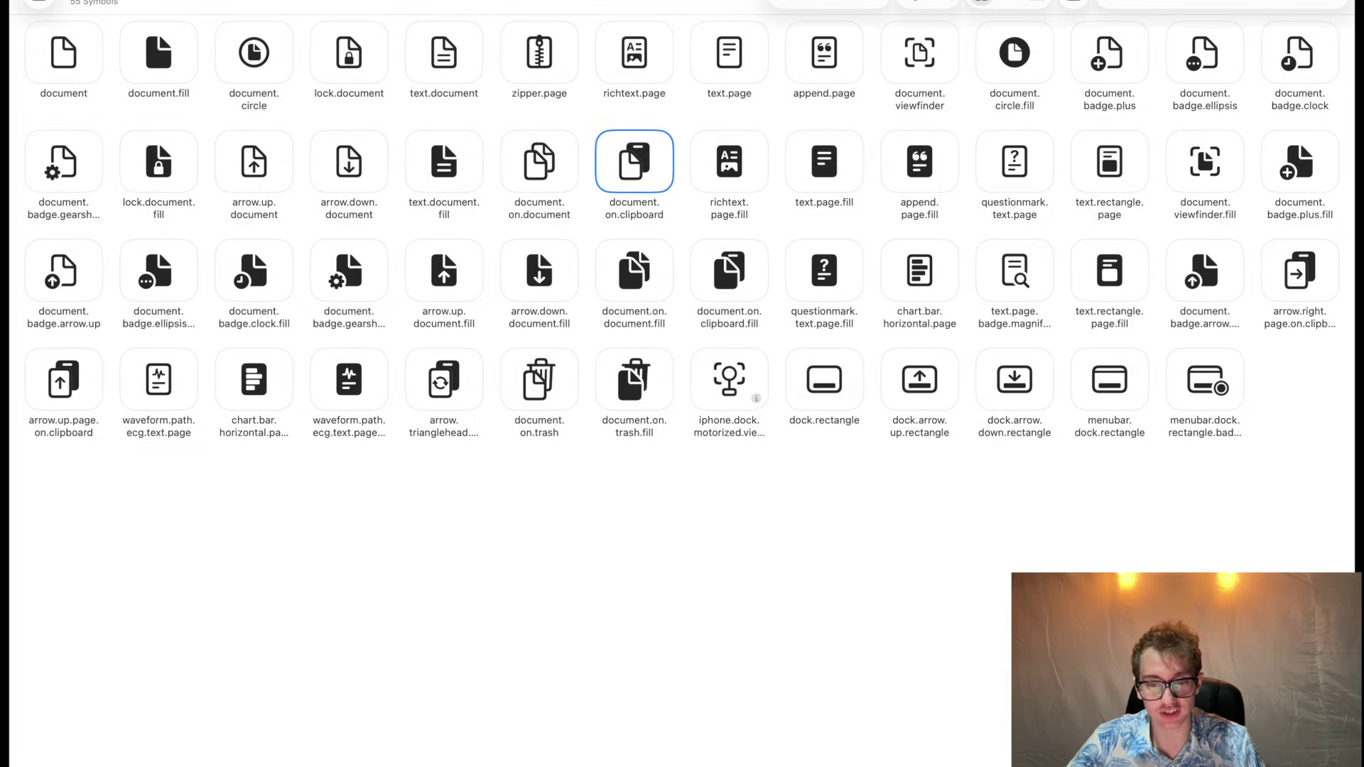
key(ctrl+Left)
click(138, 685)
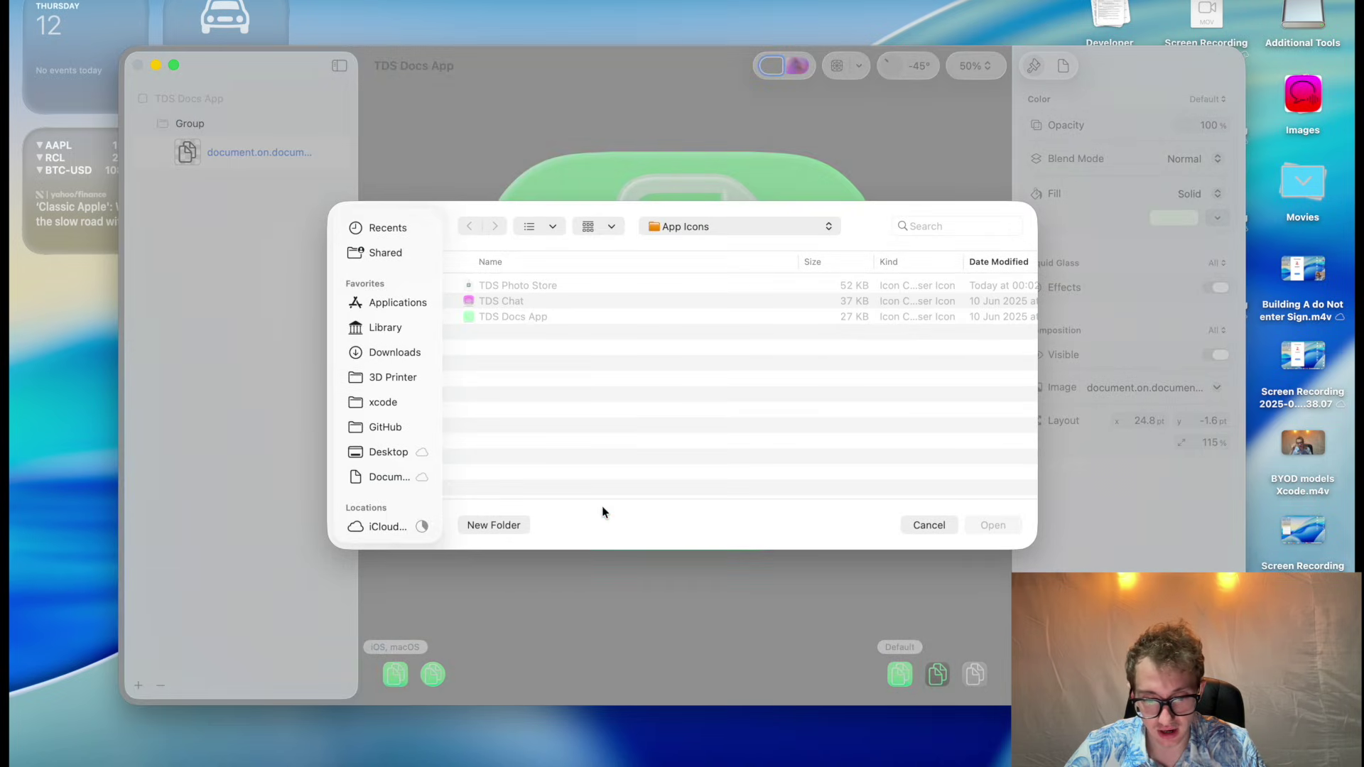
key(super+v)
key(Return)
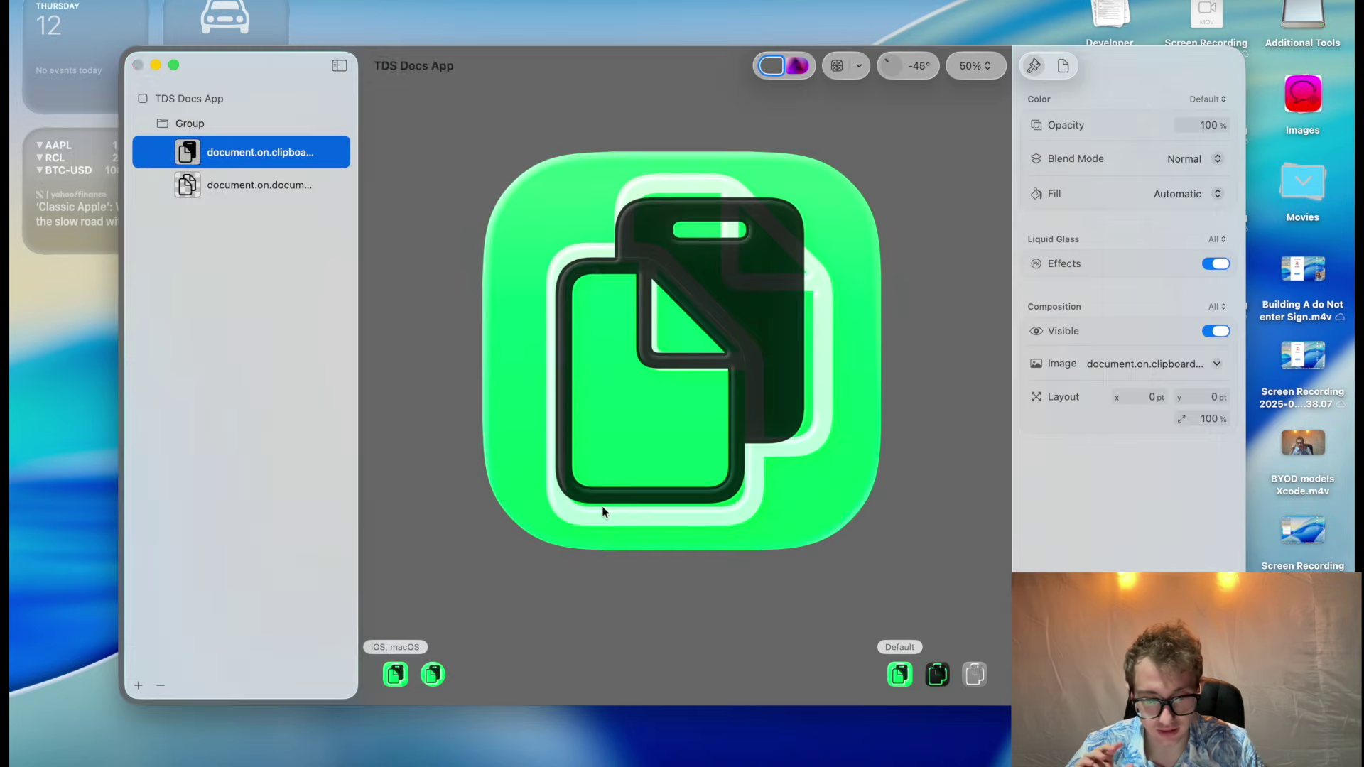
- Offset the clipboard glyph to overlap the document glyph and move it into its own group
mouse_move(667, 297)
mouse_down()
mouse_move(659, 318)
mouse_move(675, 301)
mouse_up()
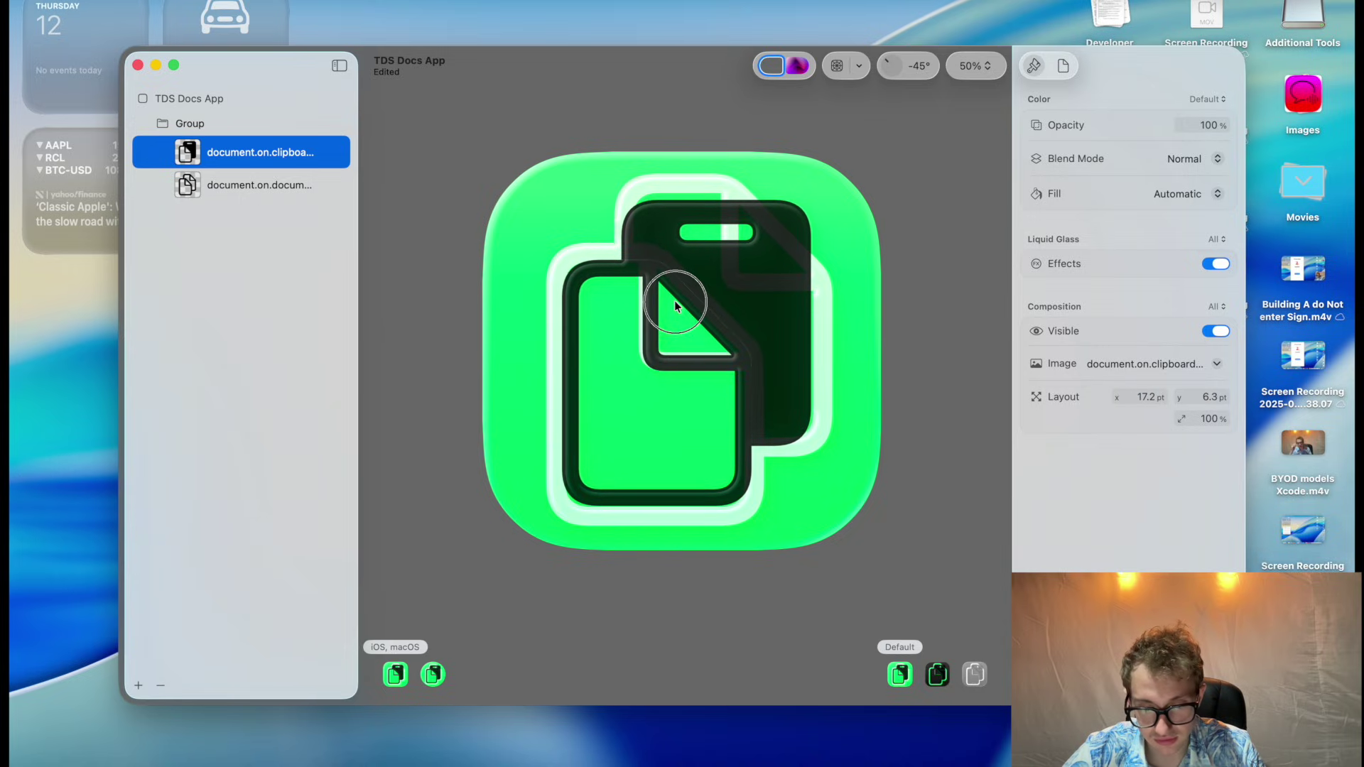
click(190, 152)
drag(191, 152, 182, 106)
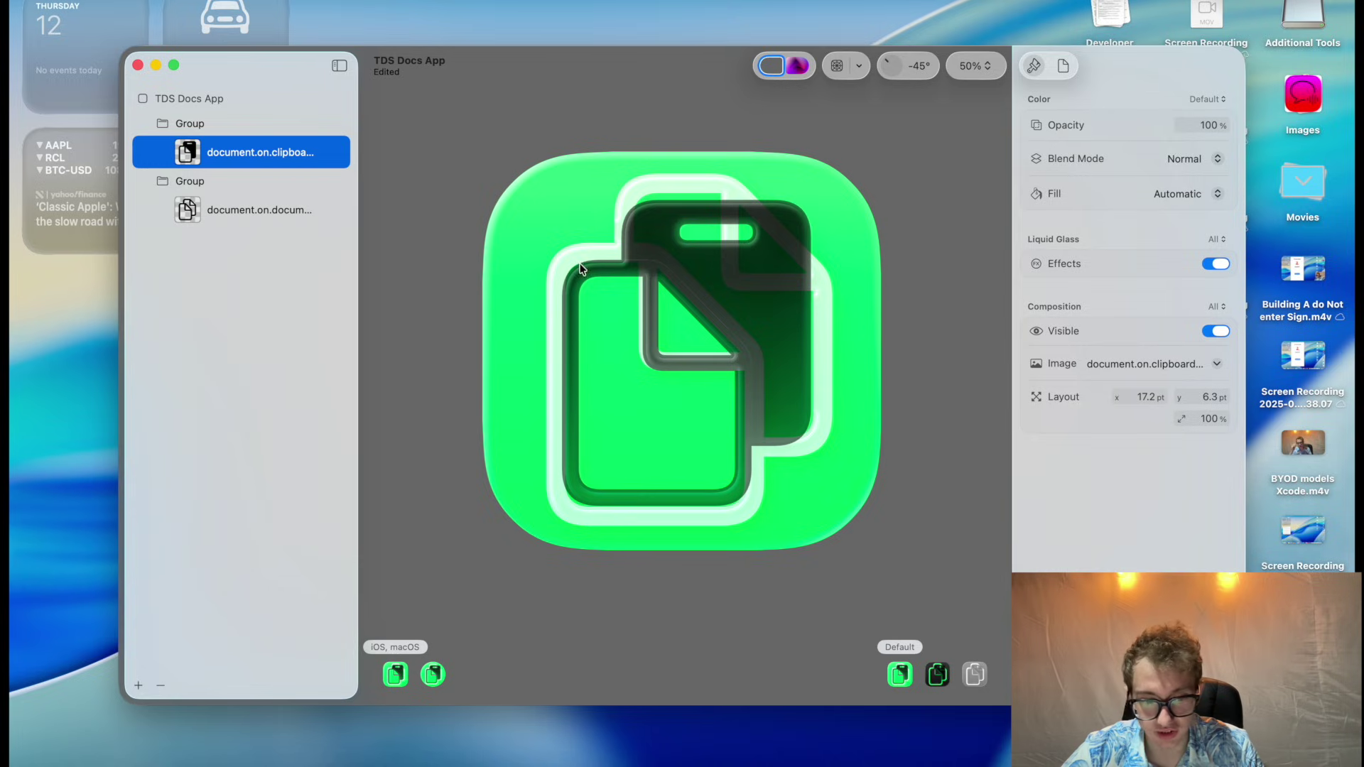
- Try a Solid fill on the clipboard layer, then return it to Automatic
click(197, 126)
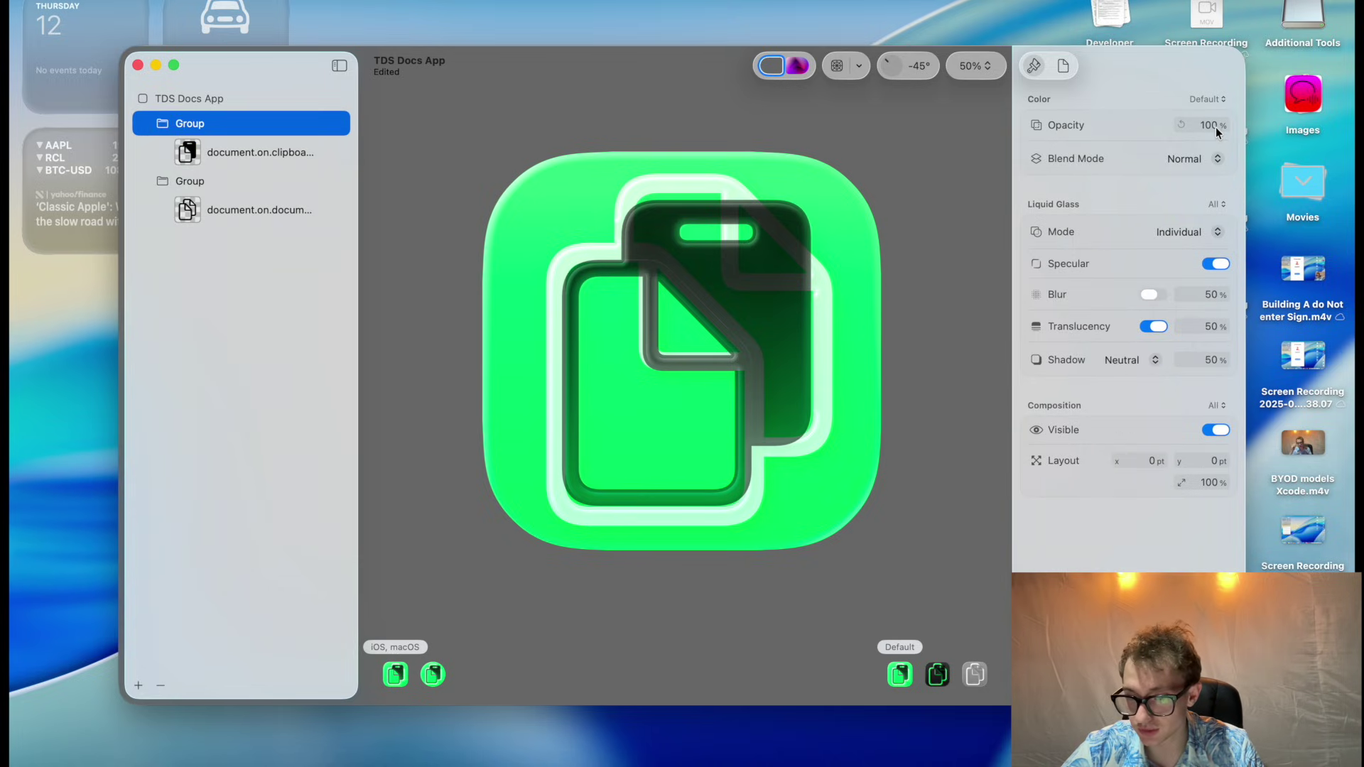
click(249, 151)
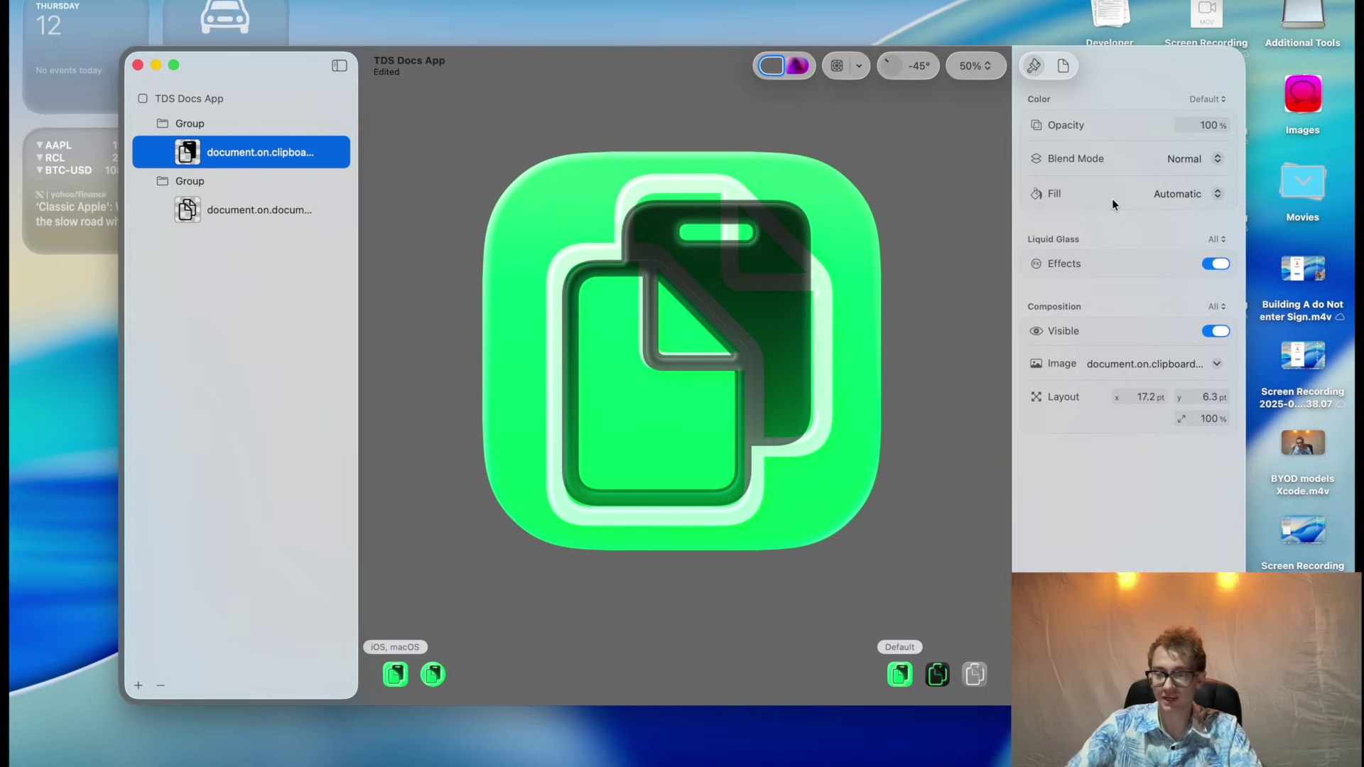
click(1176, 196)
click(1178, 219)
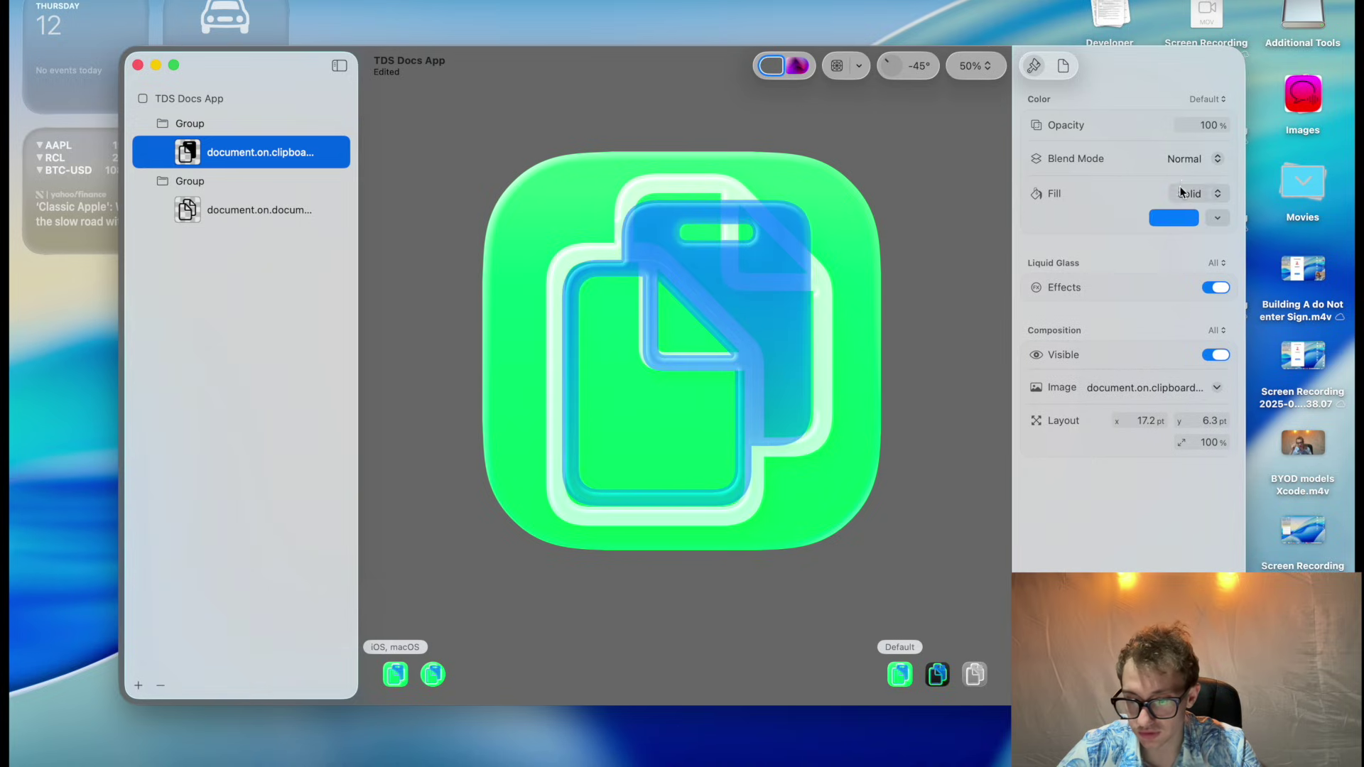
click(1180, 190)
click(1204, 164)
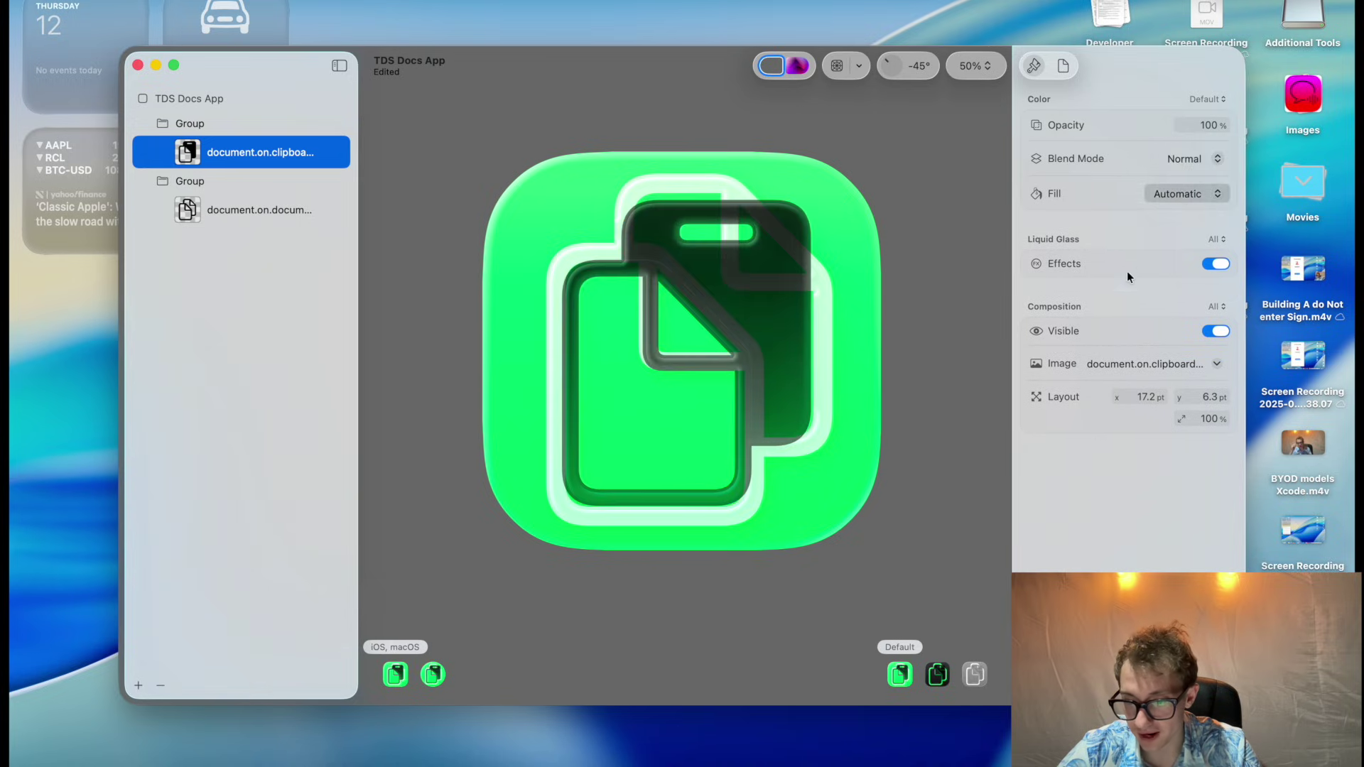
- Turn on Liquid Glass for the clipboard glyph as one setting shared across platforms
click(1215, 263)
click(1036, 263)
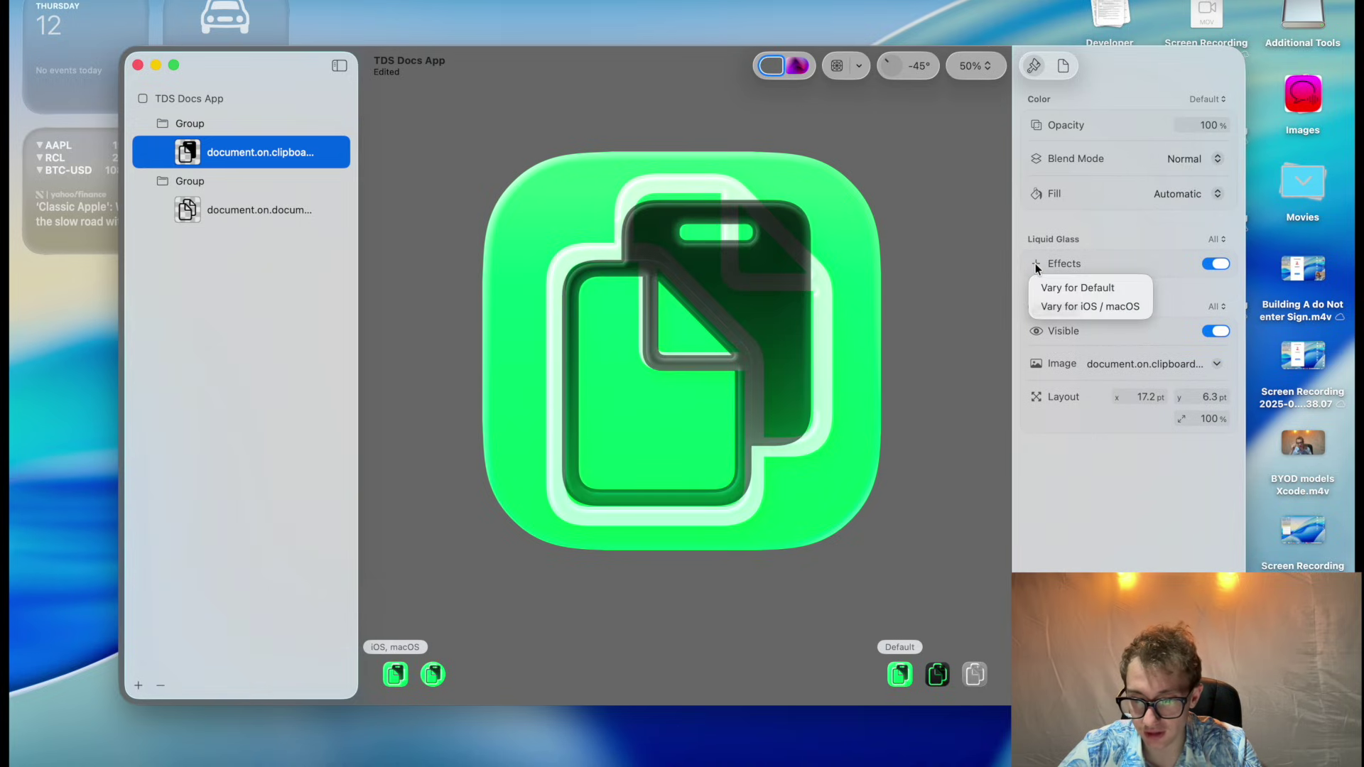
click(1058, 288)
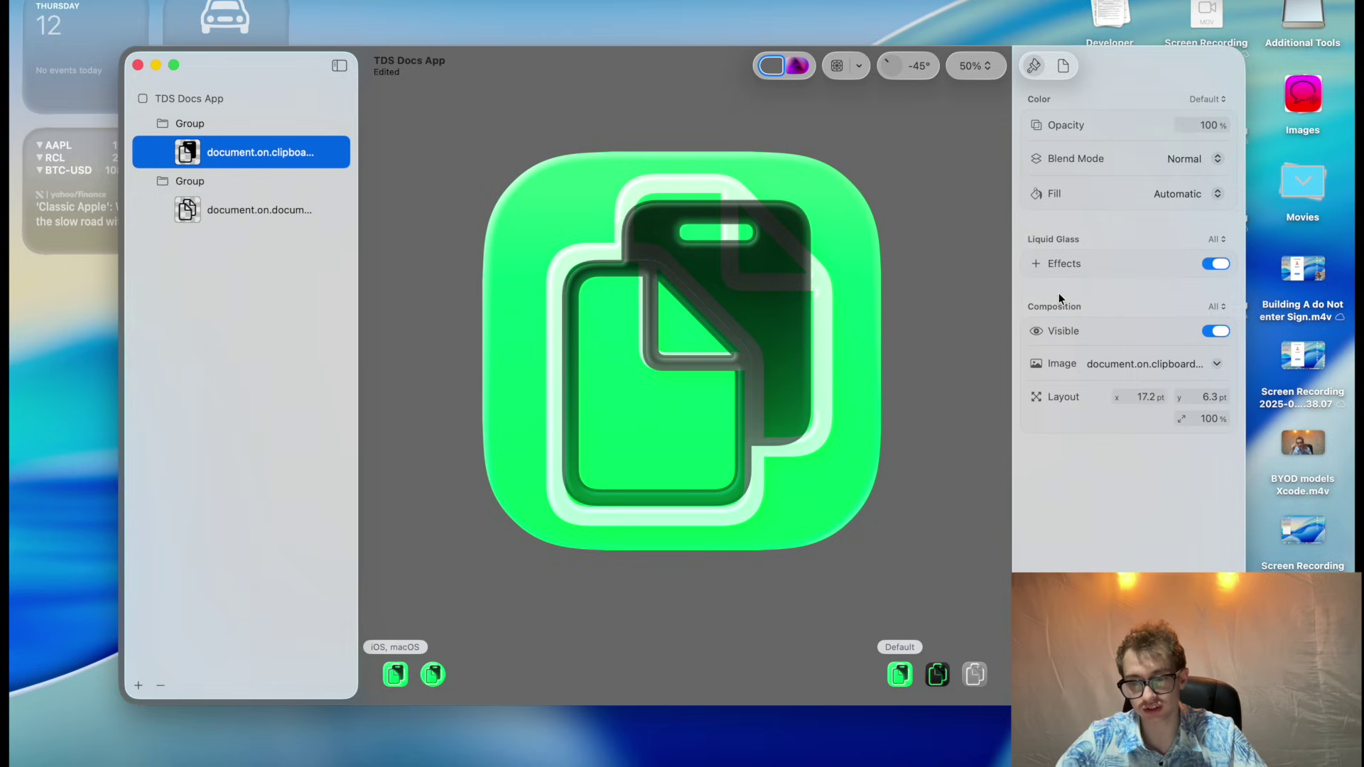
click(1037, 291)
click(1035, 264)
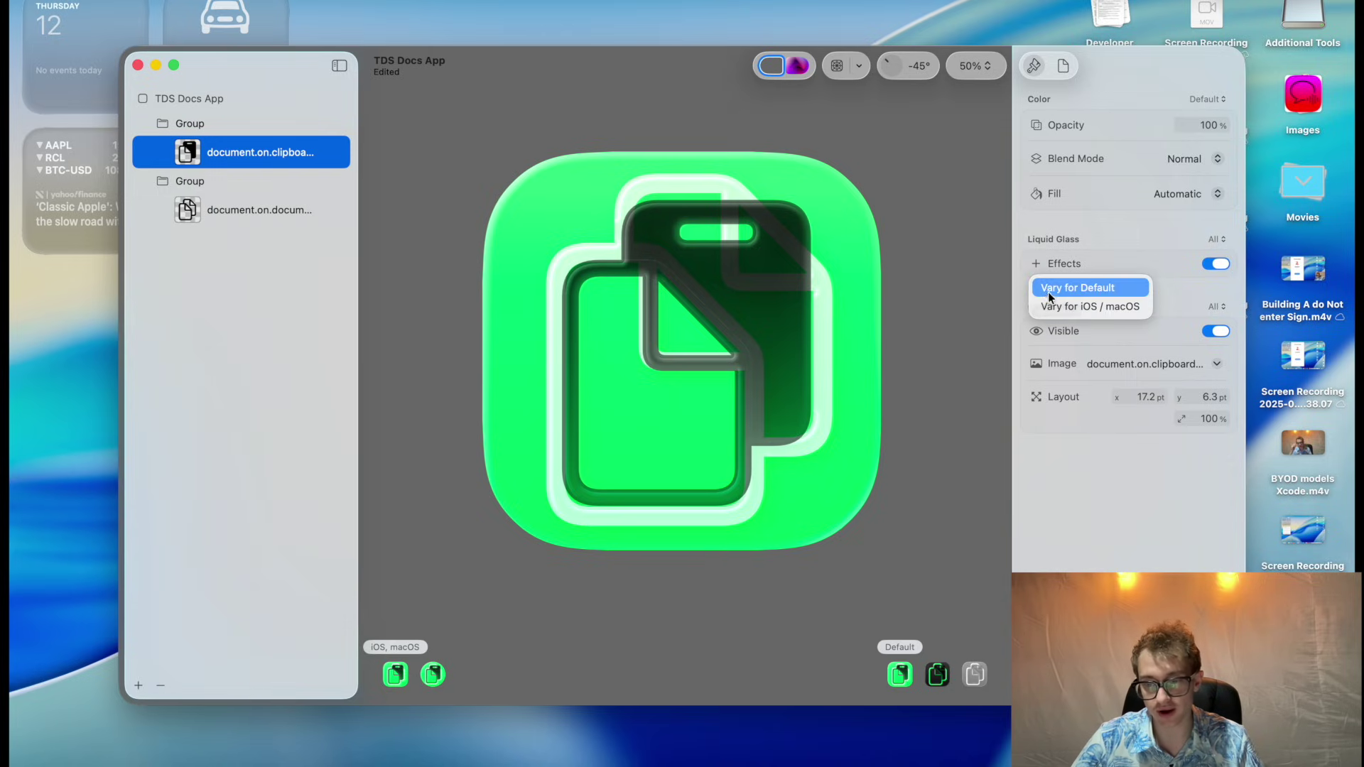
click(1050, 304)
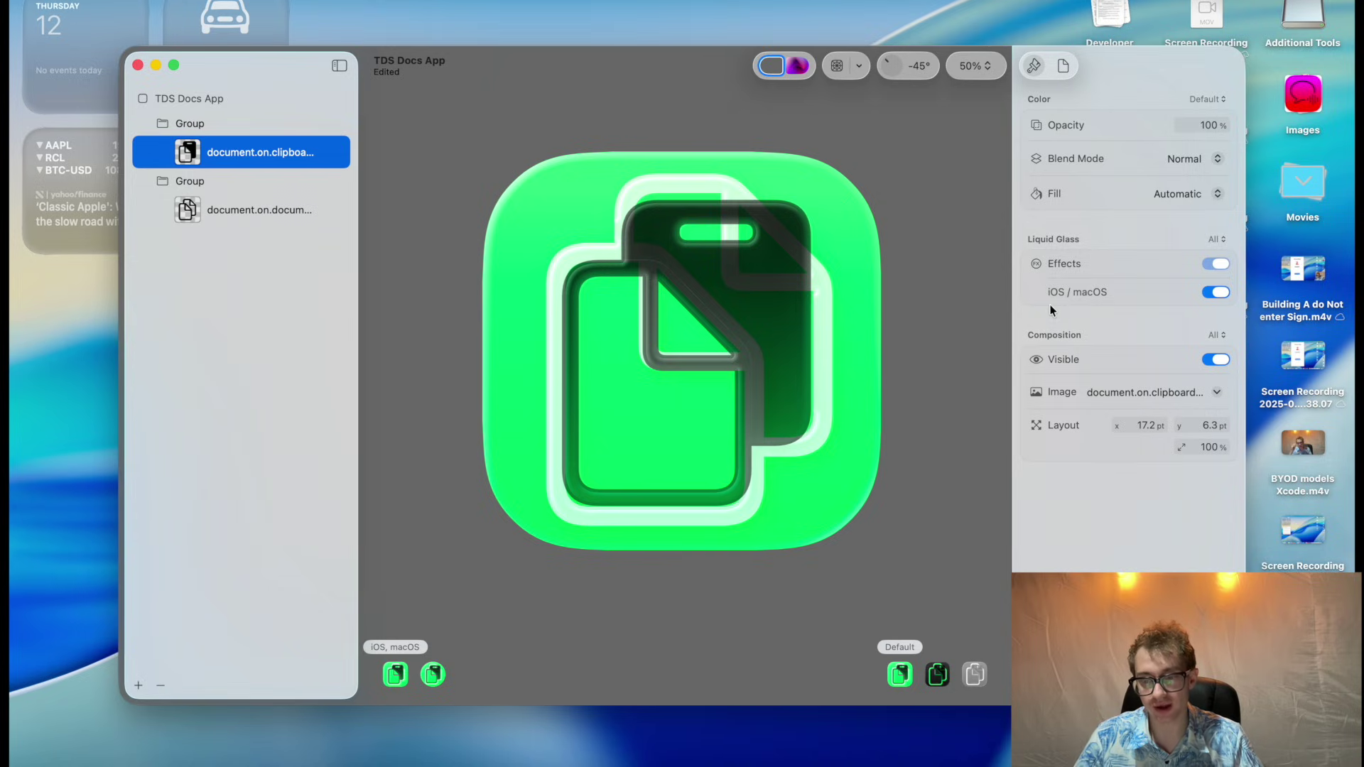
click(1035, 263)
click(1062, 286)
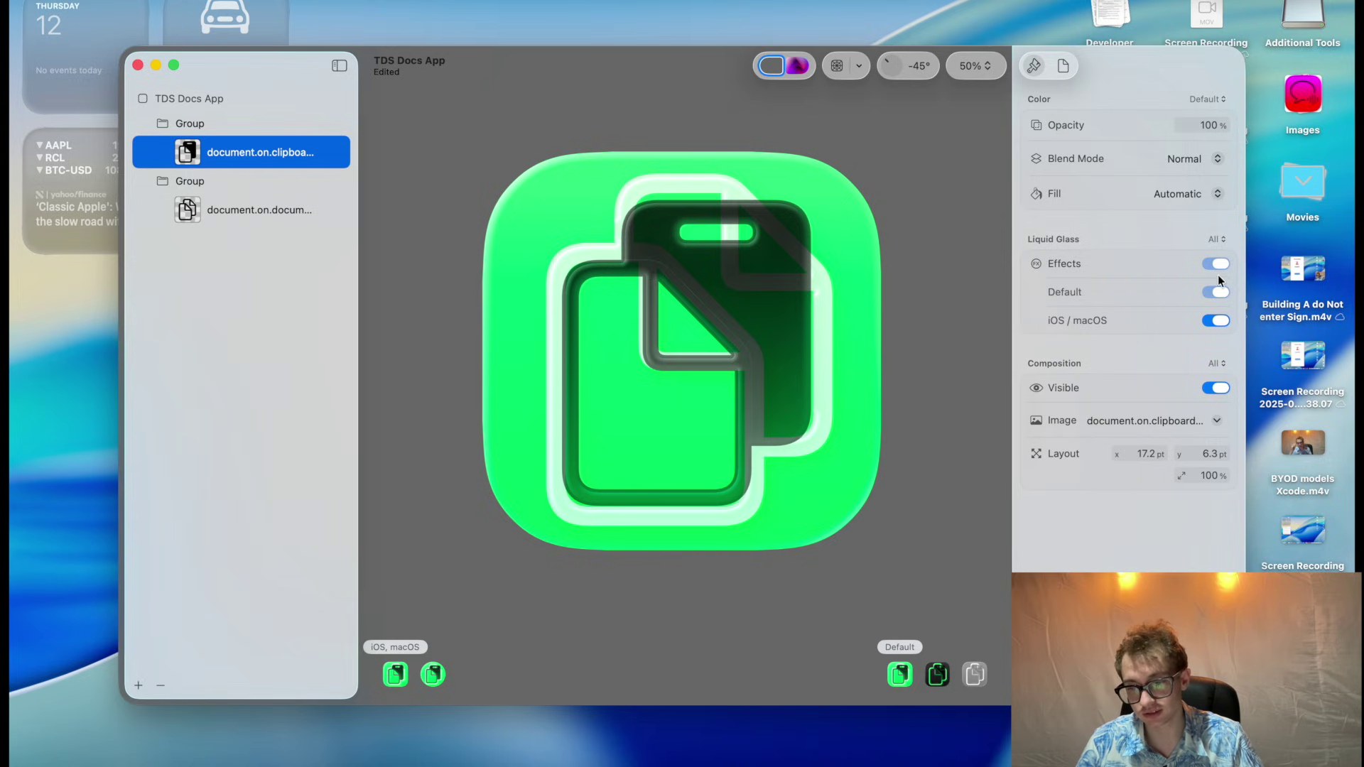
click(1218, 320)
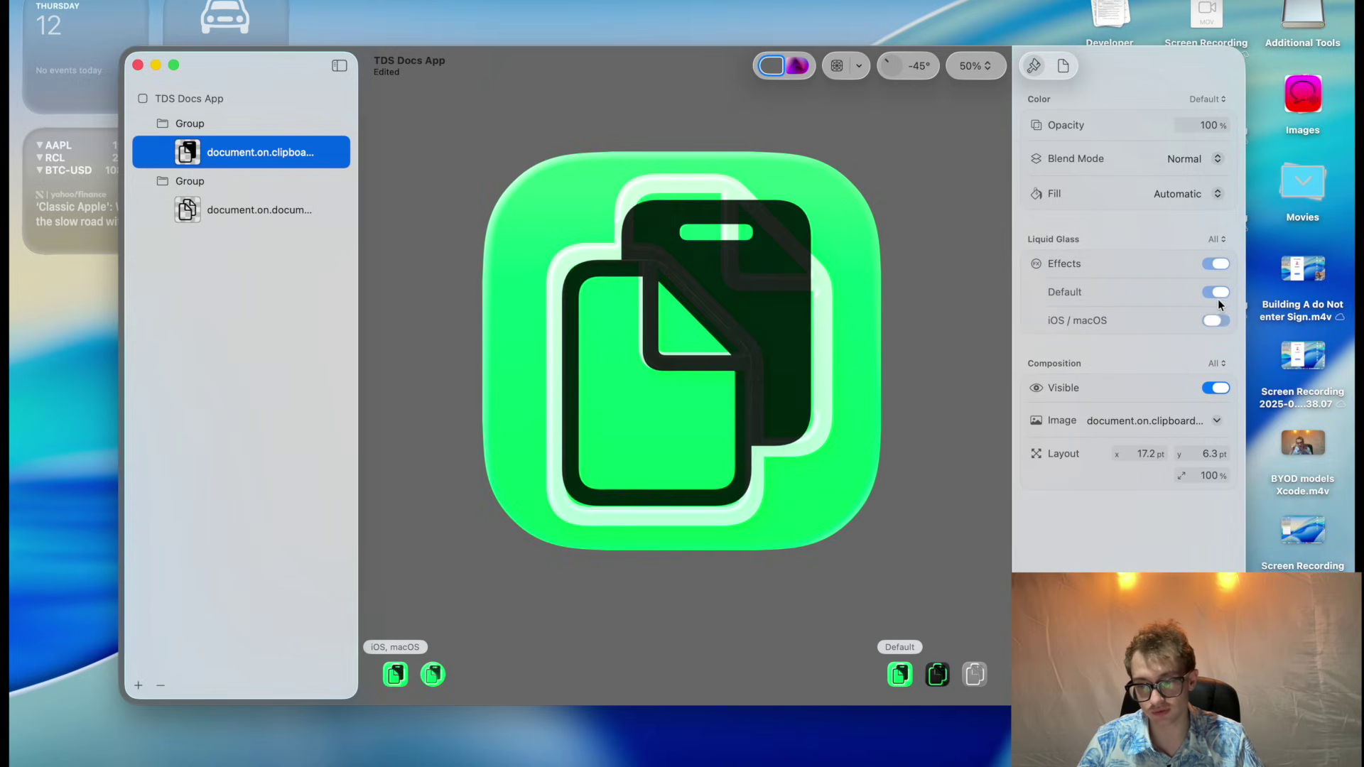
click(1036, 292)
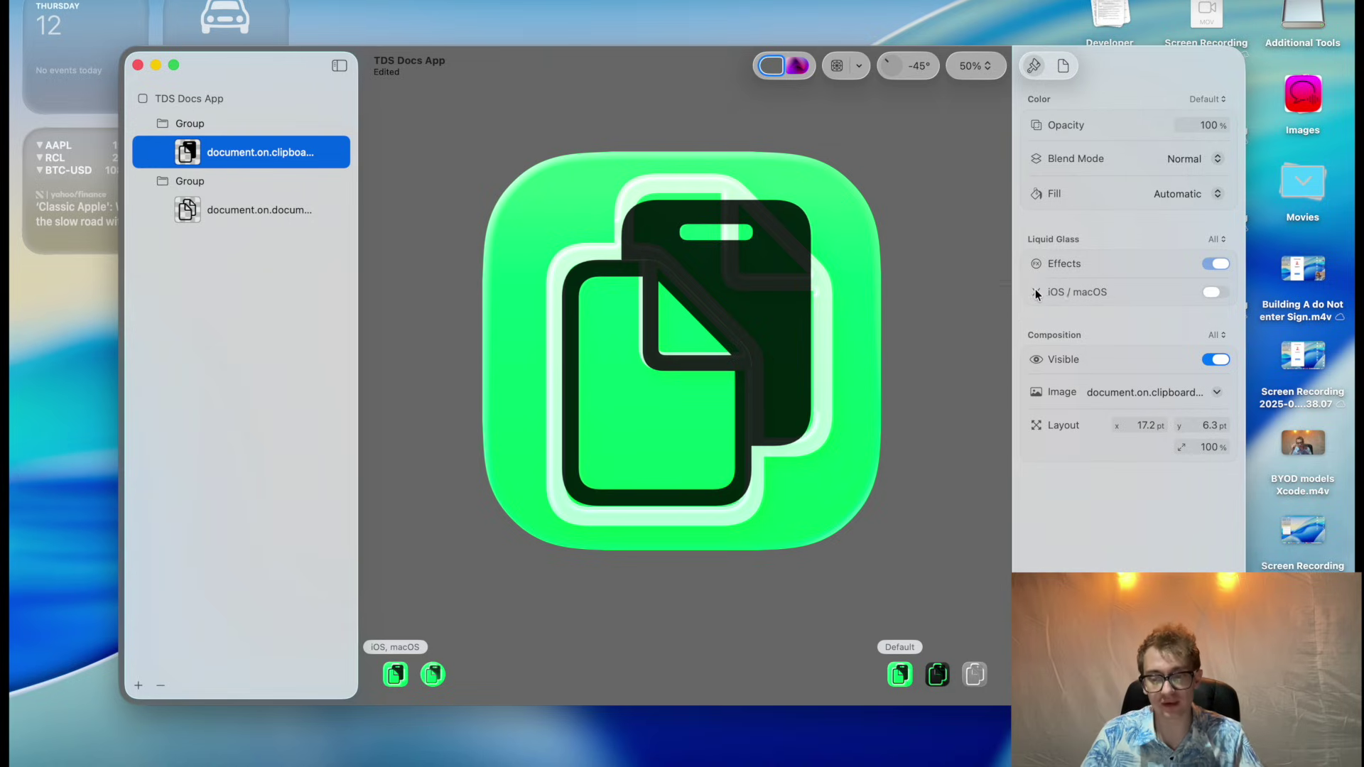
click(1035, 292)
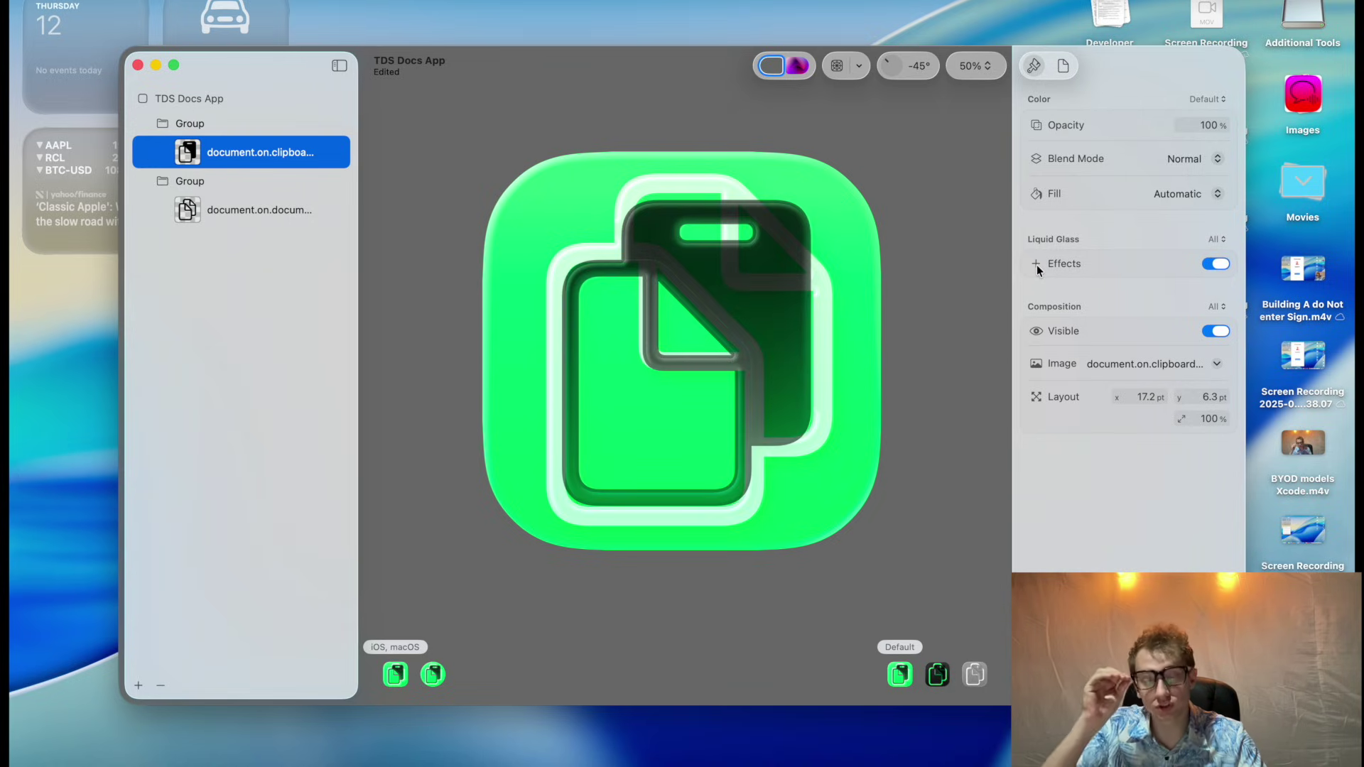
click(1037, 332)
click(1087, 375)
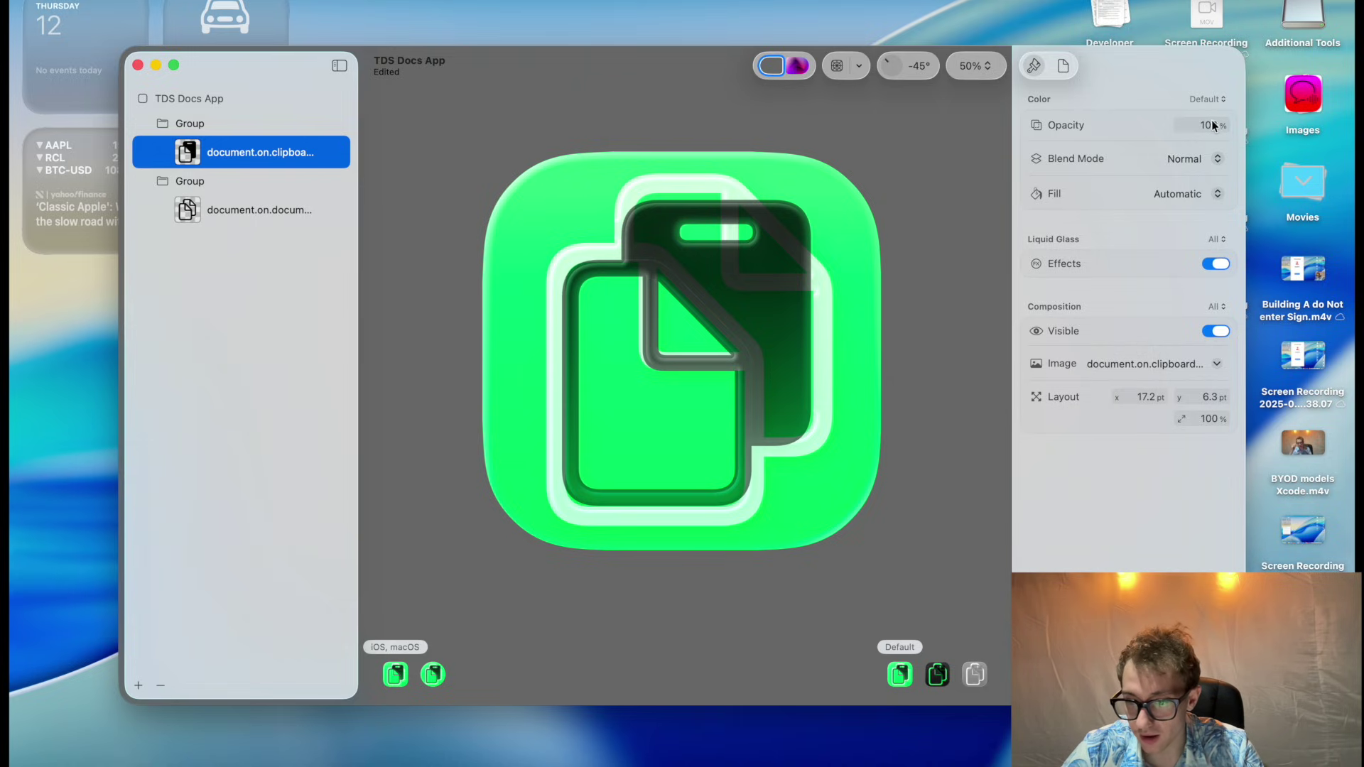
- Lower the clipboard layer's opacity to 60%, keeping the color settings' Default/All scope
drag(1218, 144, 1218, 204)
mouse_move(1216, 130)
mouse_down()
mouse_move(1218, 162)
mouse_move(1212, 97)
mouse_move(1217, 175)
mouse_move(1218, 107)
mouse_move(1222, 122)
mouse_up()
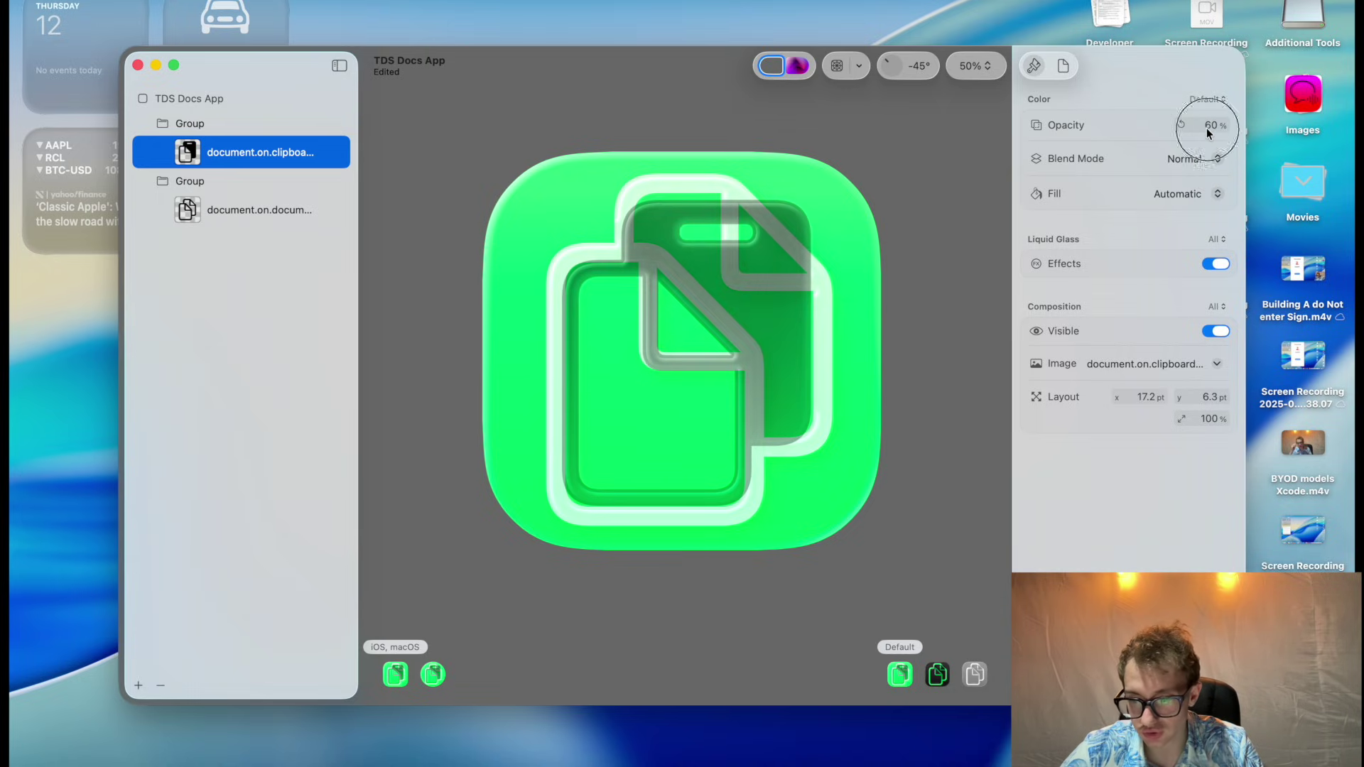
click(1208, 100)
click(1205, 103)
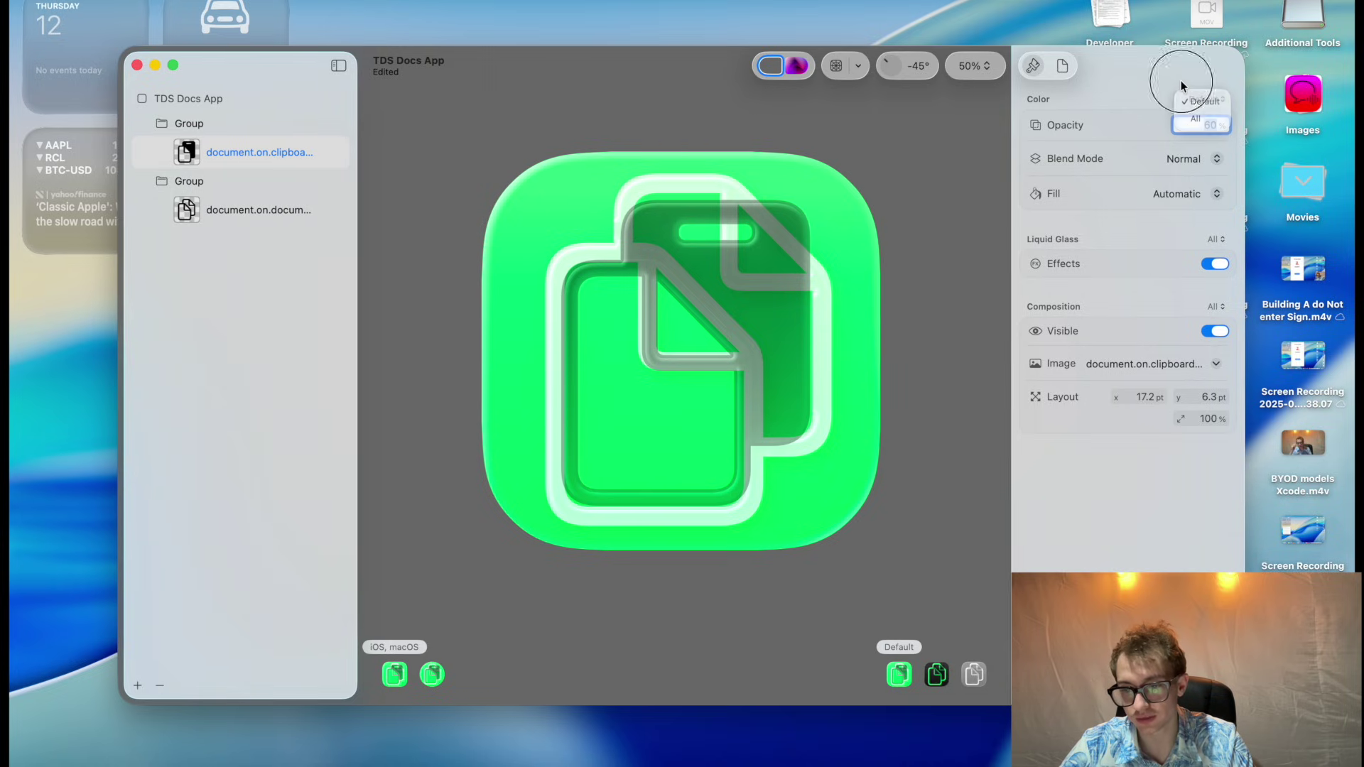
click(1208, 123)
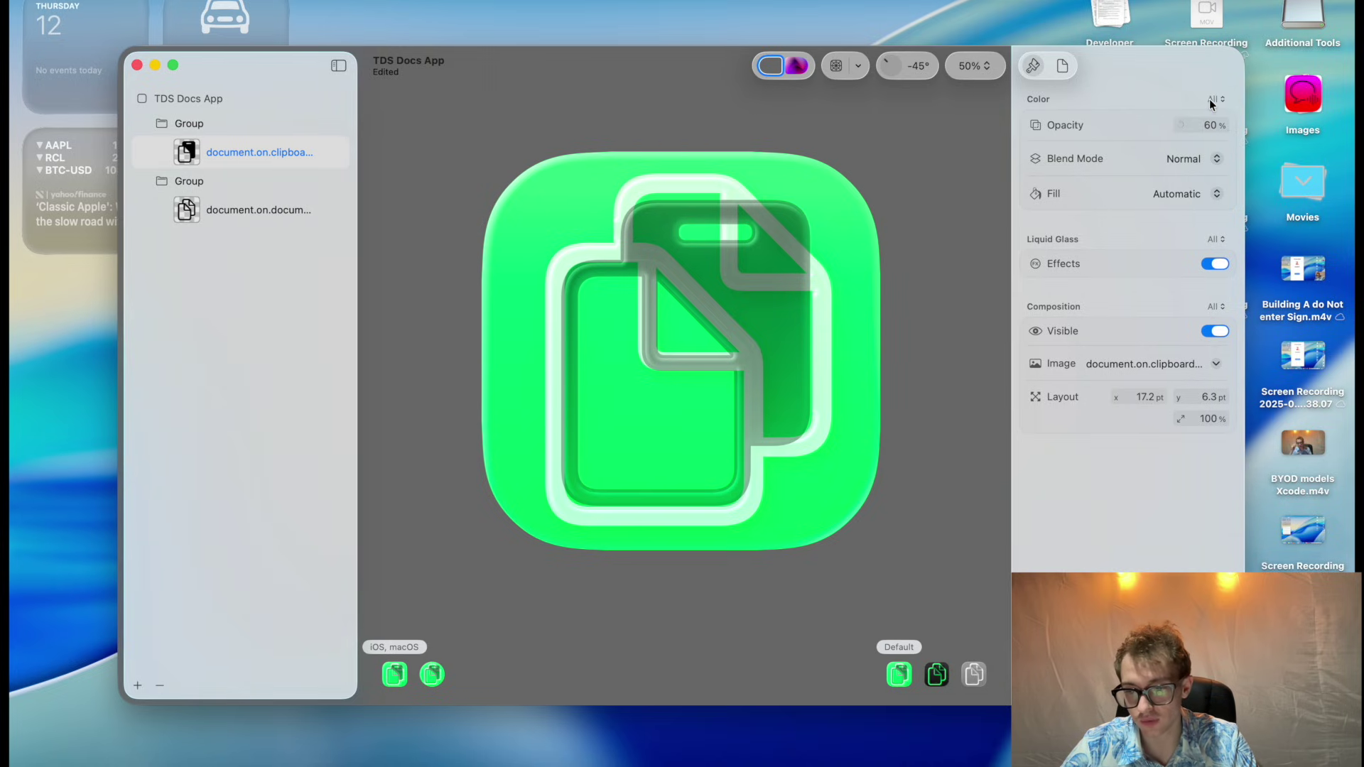
click(1210, 101)
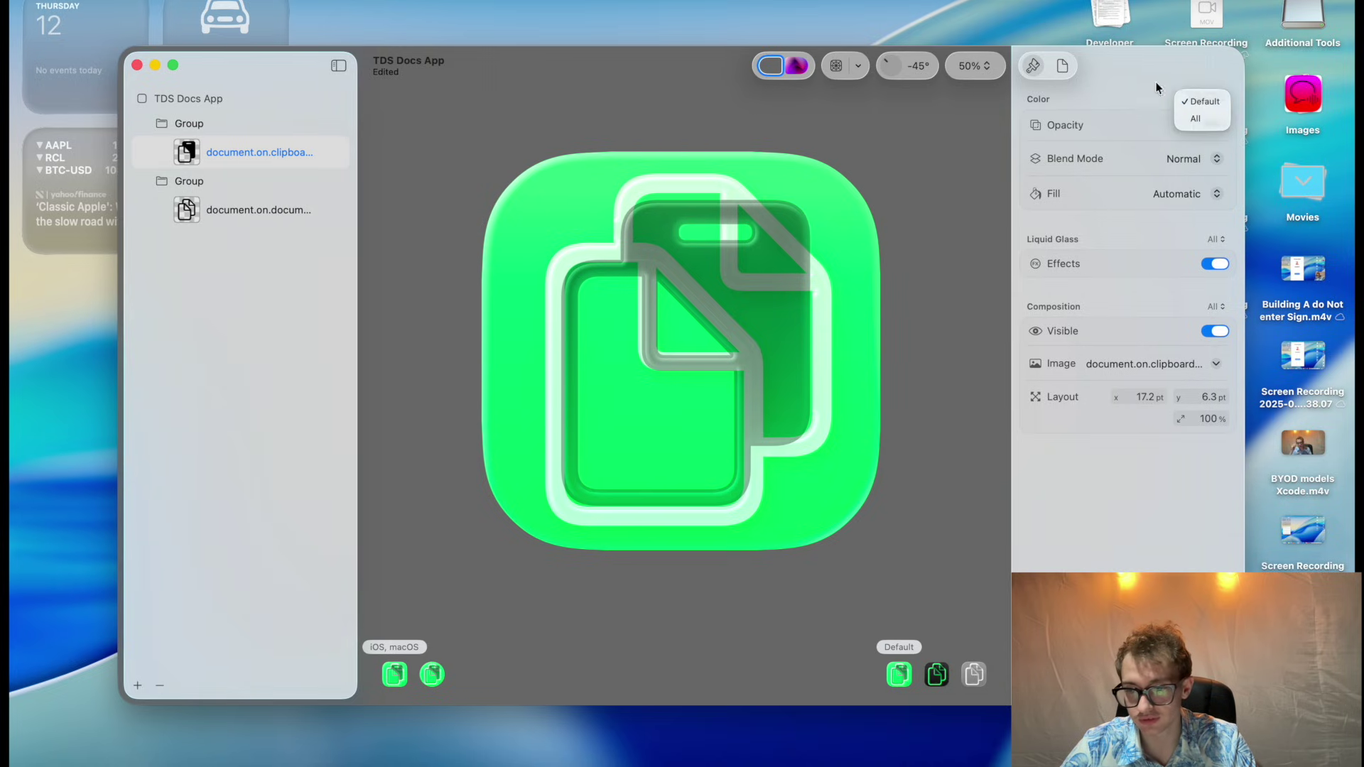
- Show the document's platform settings, toggling iOS/macOS and watchOS off and back on
click(1216, 101)
click(1061, 65)
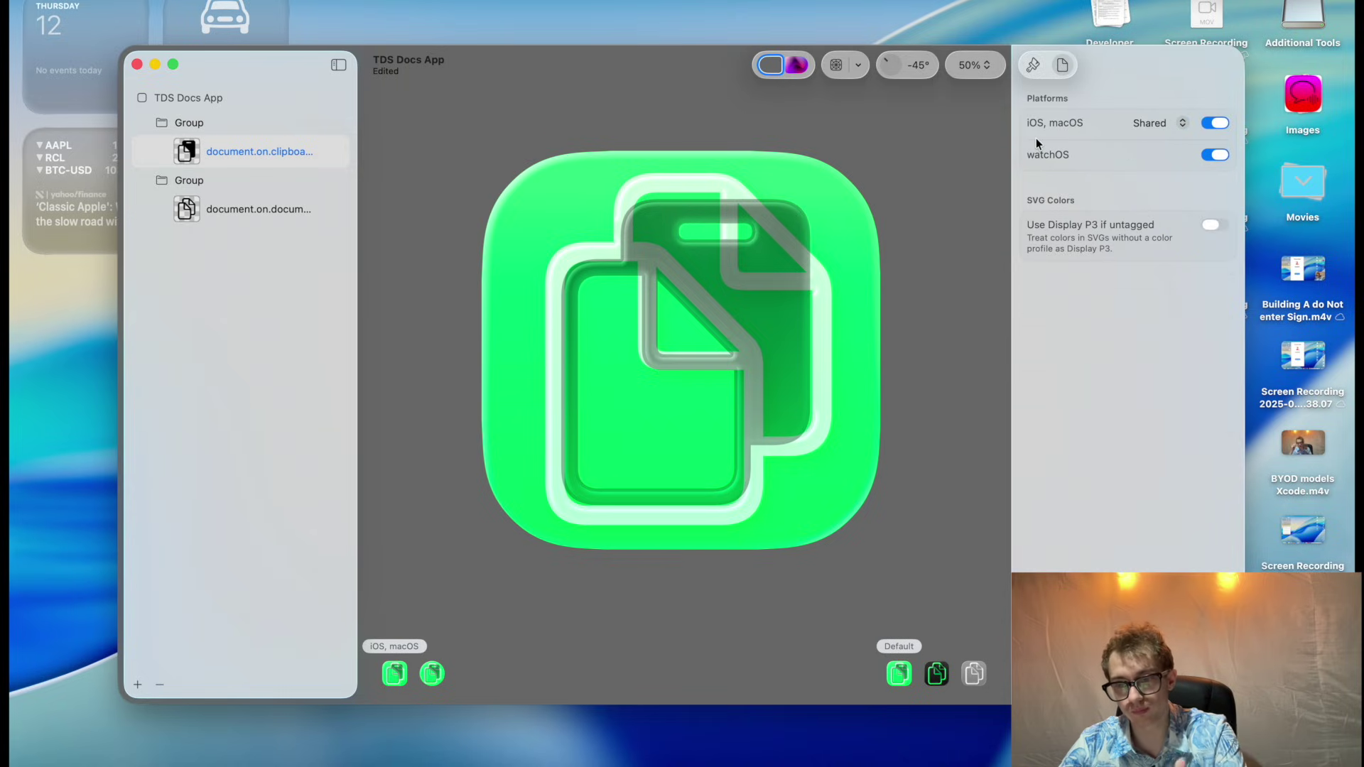
click(1214, 123)
click(1214, 125)
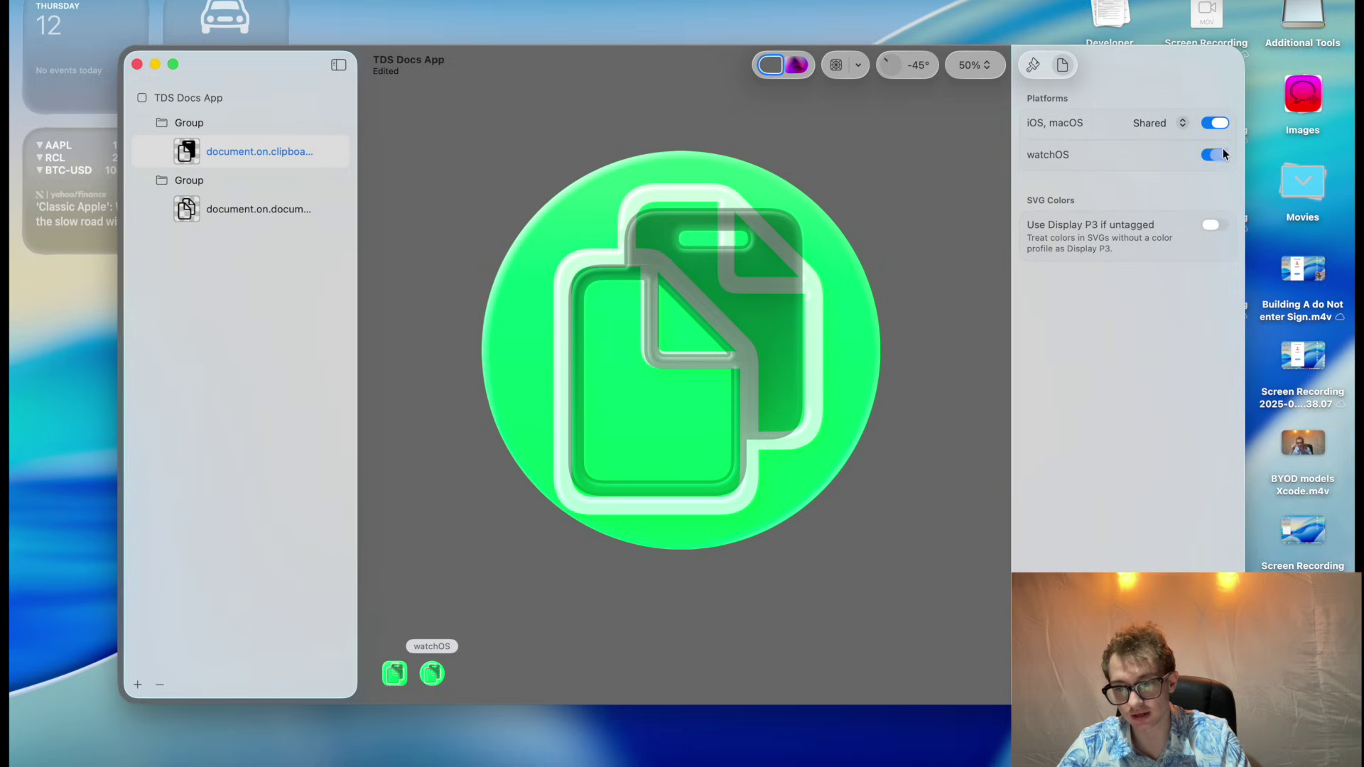
click(1217, 155)
click(1216, 155)
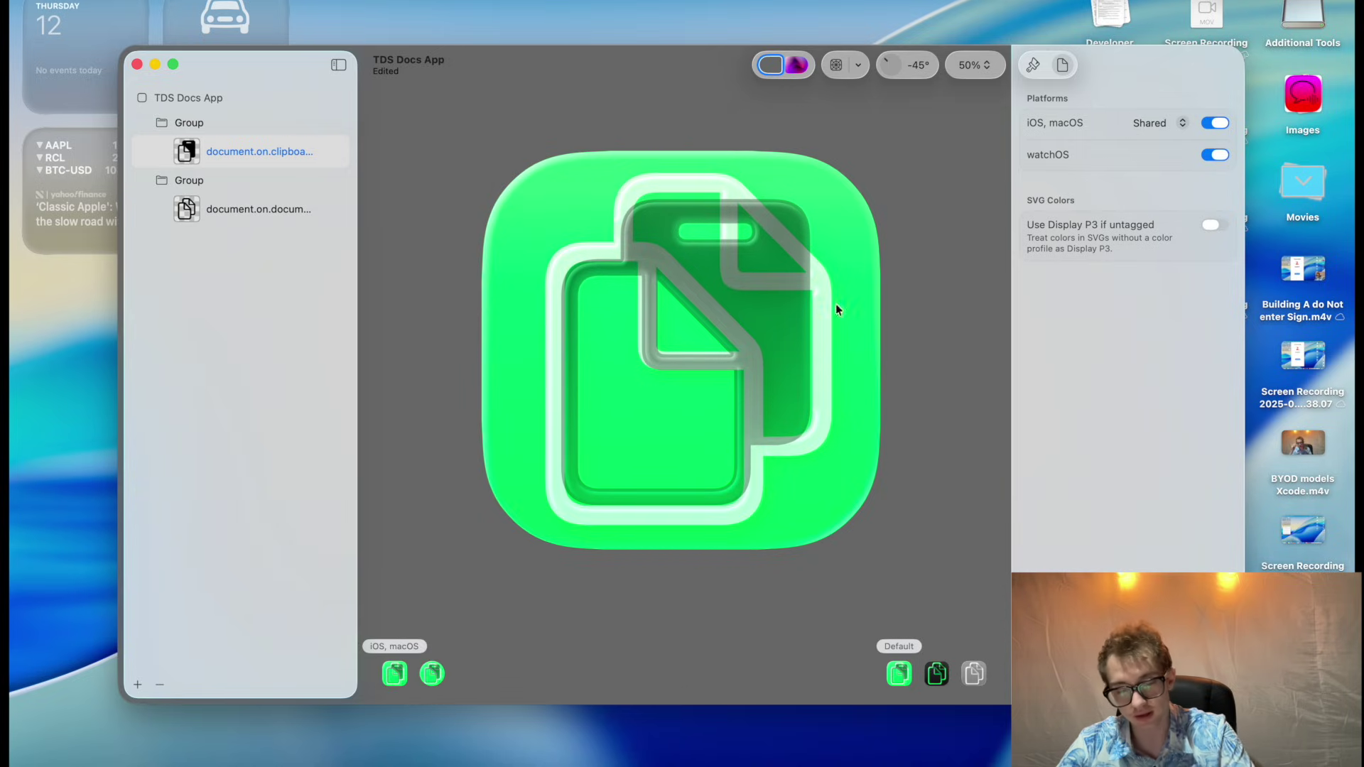
- Preview the watchOS, Dark and Mono appearances, then rotate the light angle to 161°
click(432, 675)
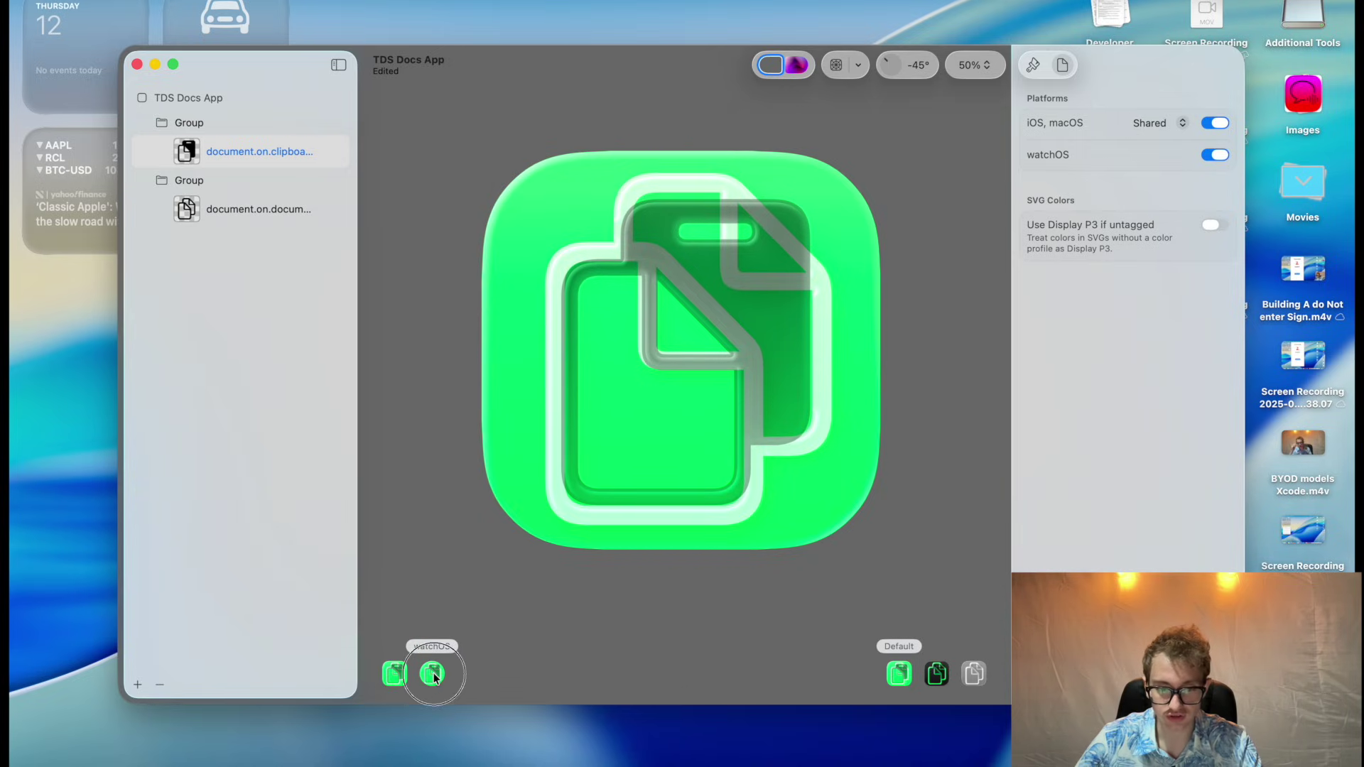
click(383, 673)
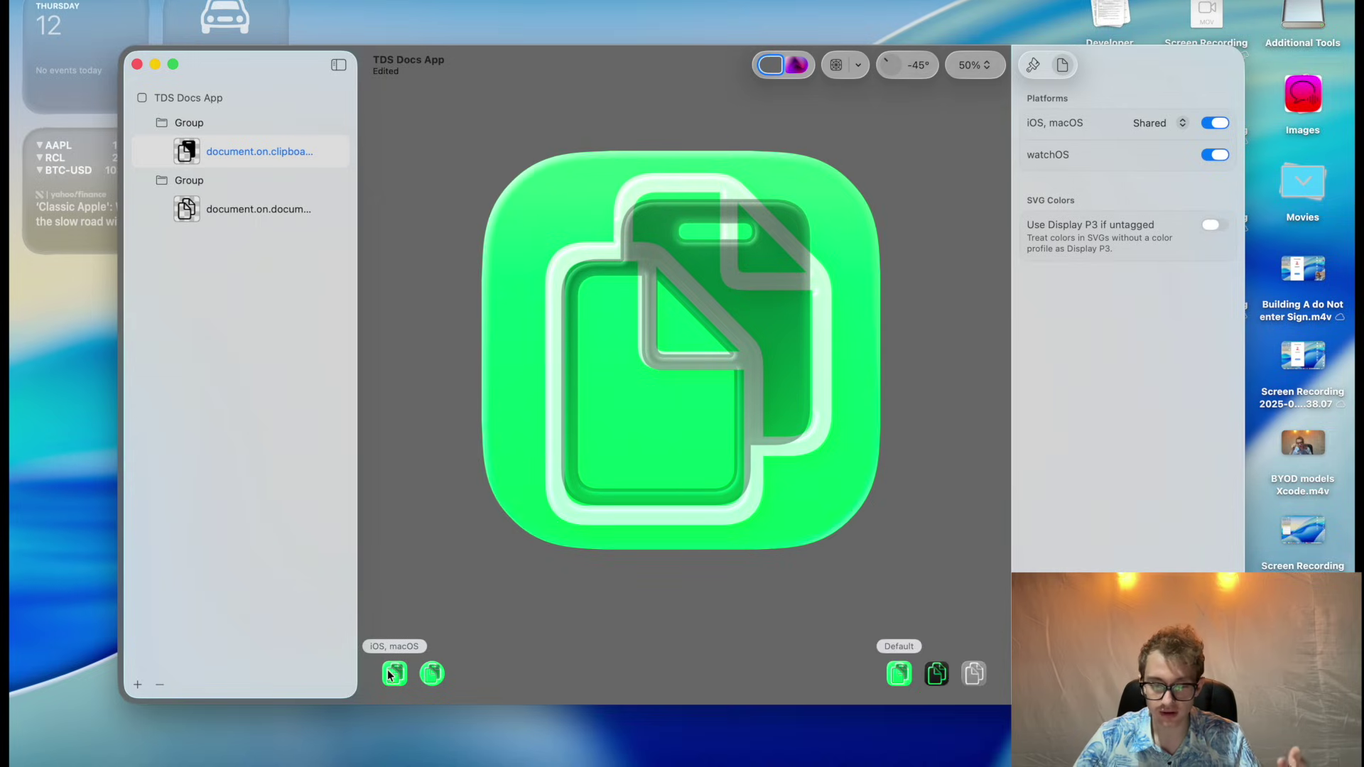
click(938, 675)
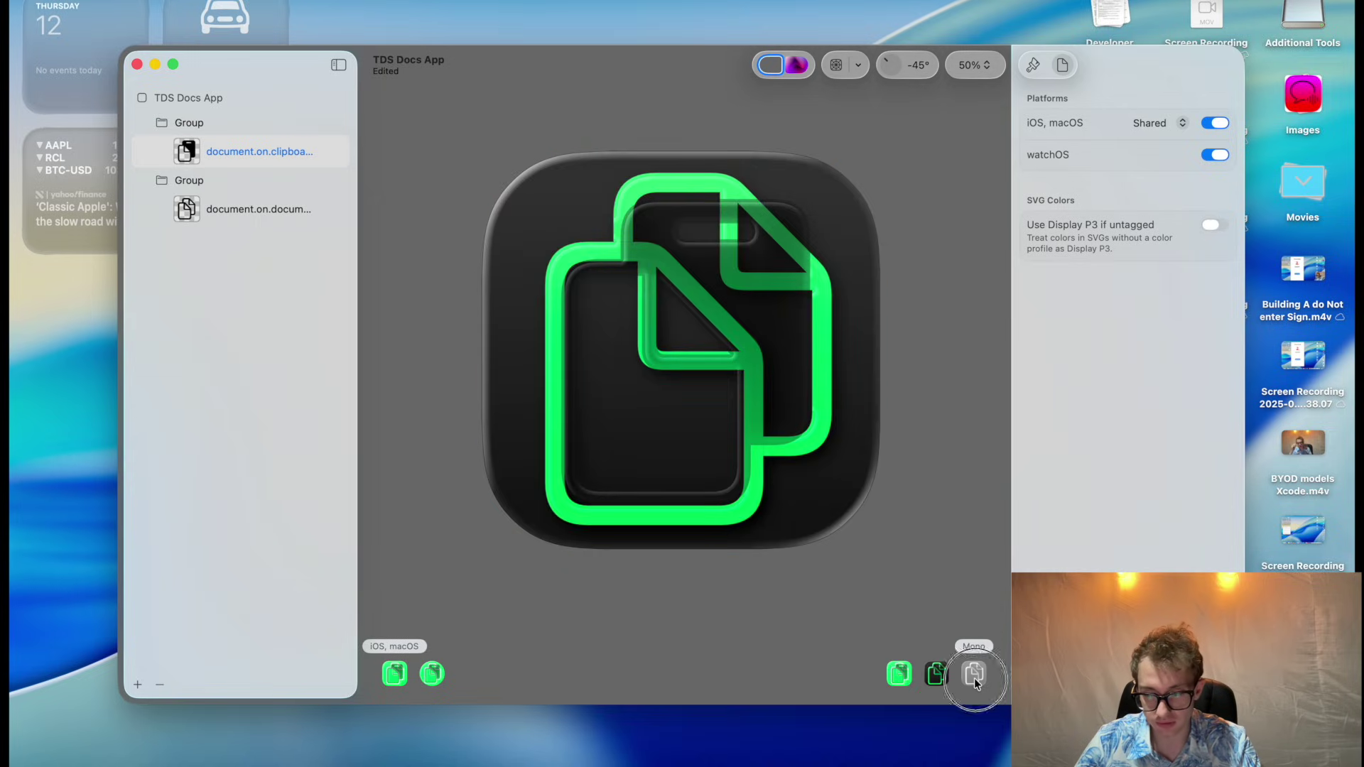
click(974, 675)
click(937, 675)
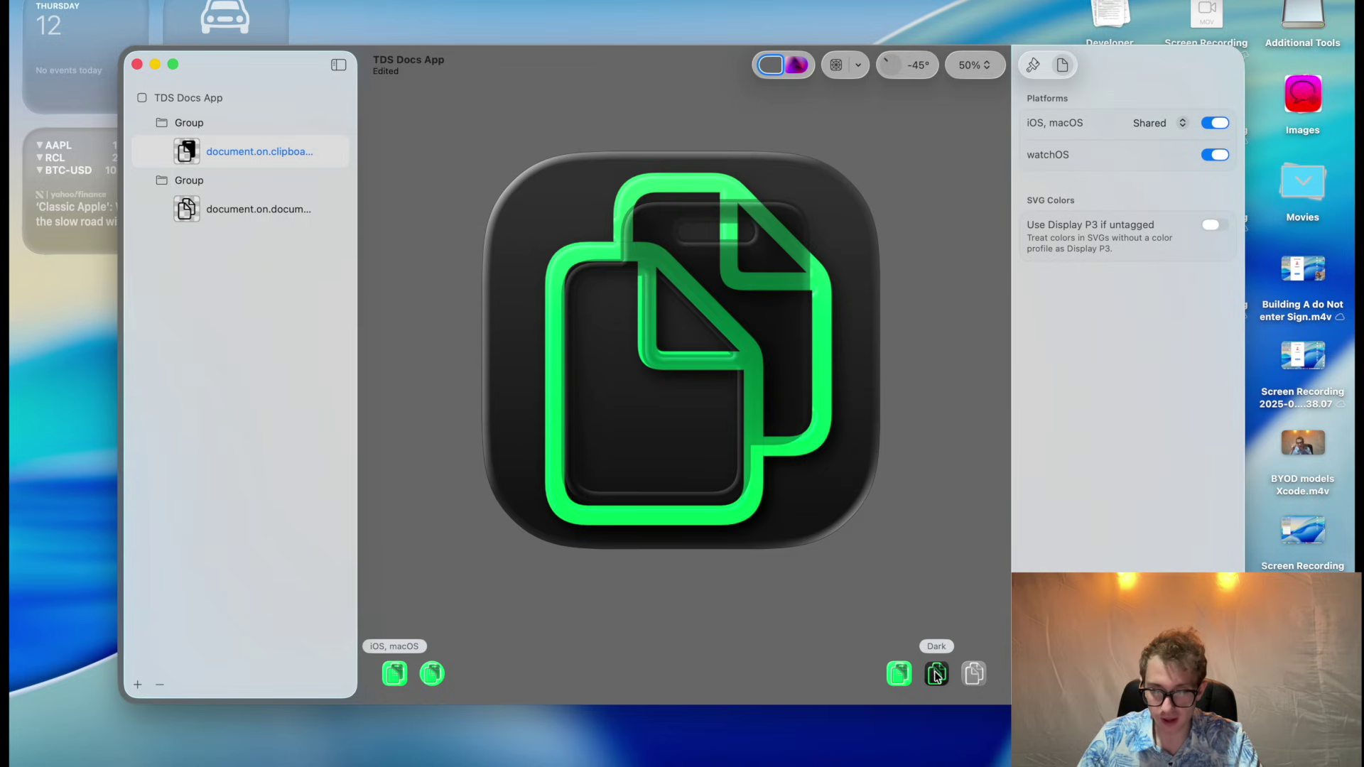
click(899, 674)
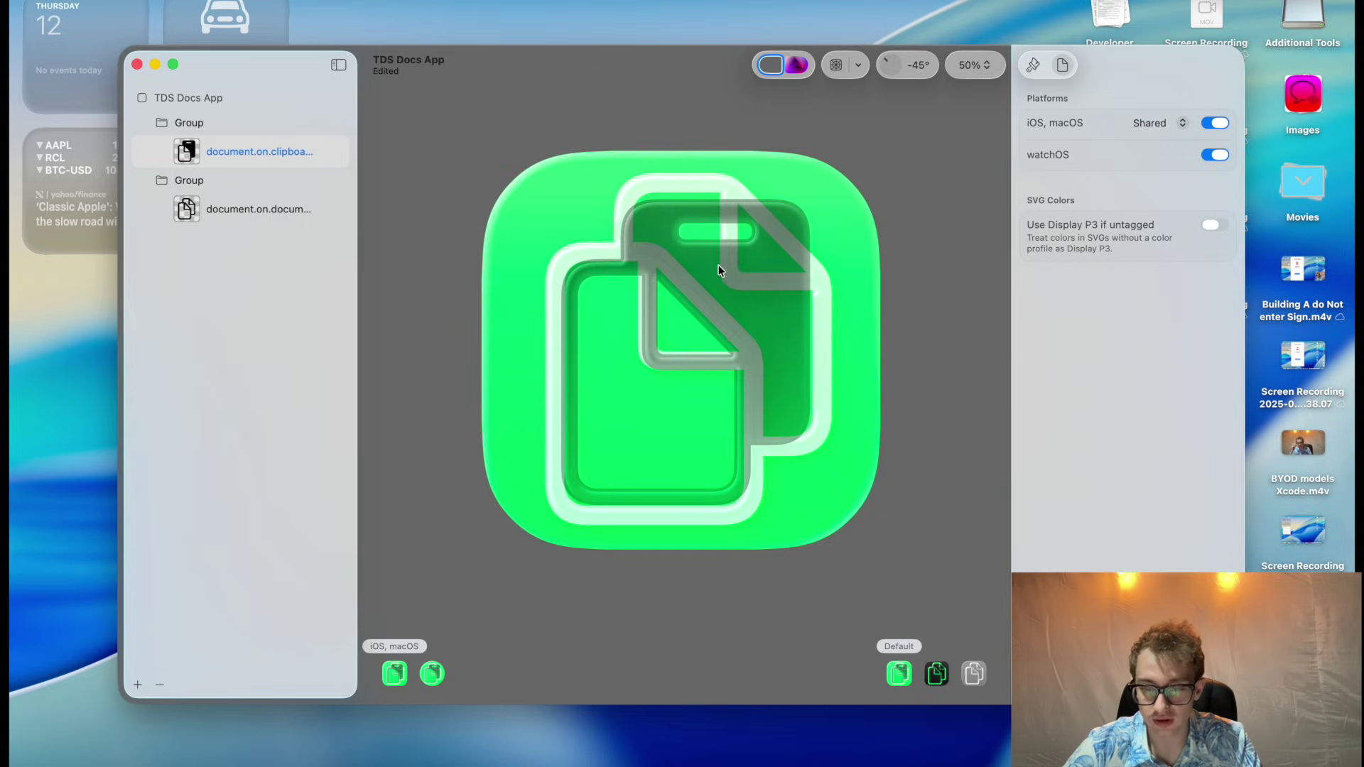
mouse_move(897, 60)
mouse_down()
mouse_move(918, 79)
mouse_move(910, 98)
mouse_move(820, 66)
mouse_move(859, 92)
mouse_move(881, 62)
mouse_move(849, 84)
mouse_move(897, 65)
mouse_move(885, 121)
mouse_move(915, 141)
mouse_up()
click(974, 64)
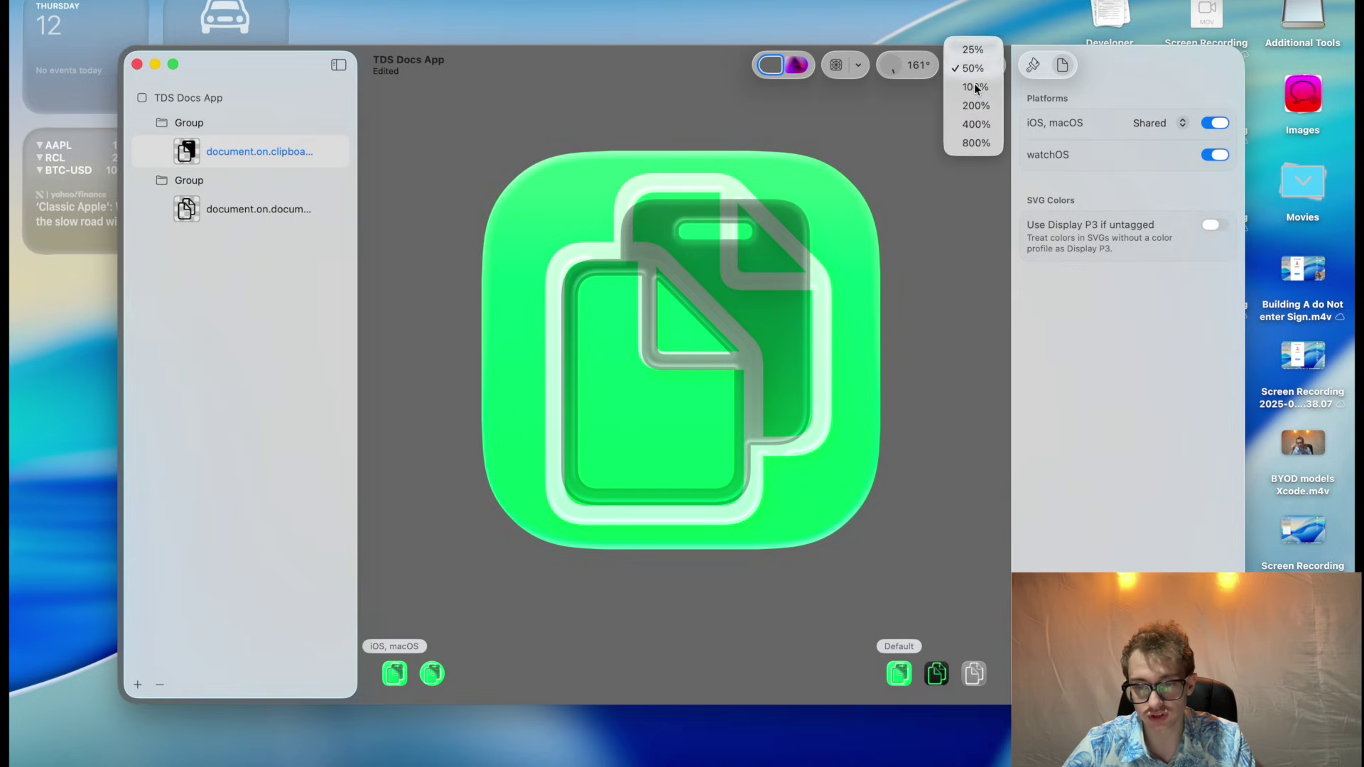
click(975, 86)
click(972, 61)
click(973, 44)
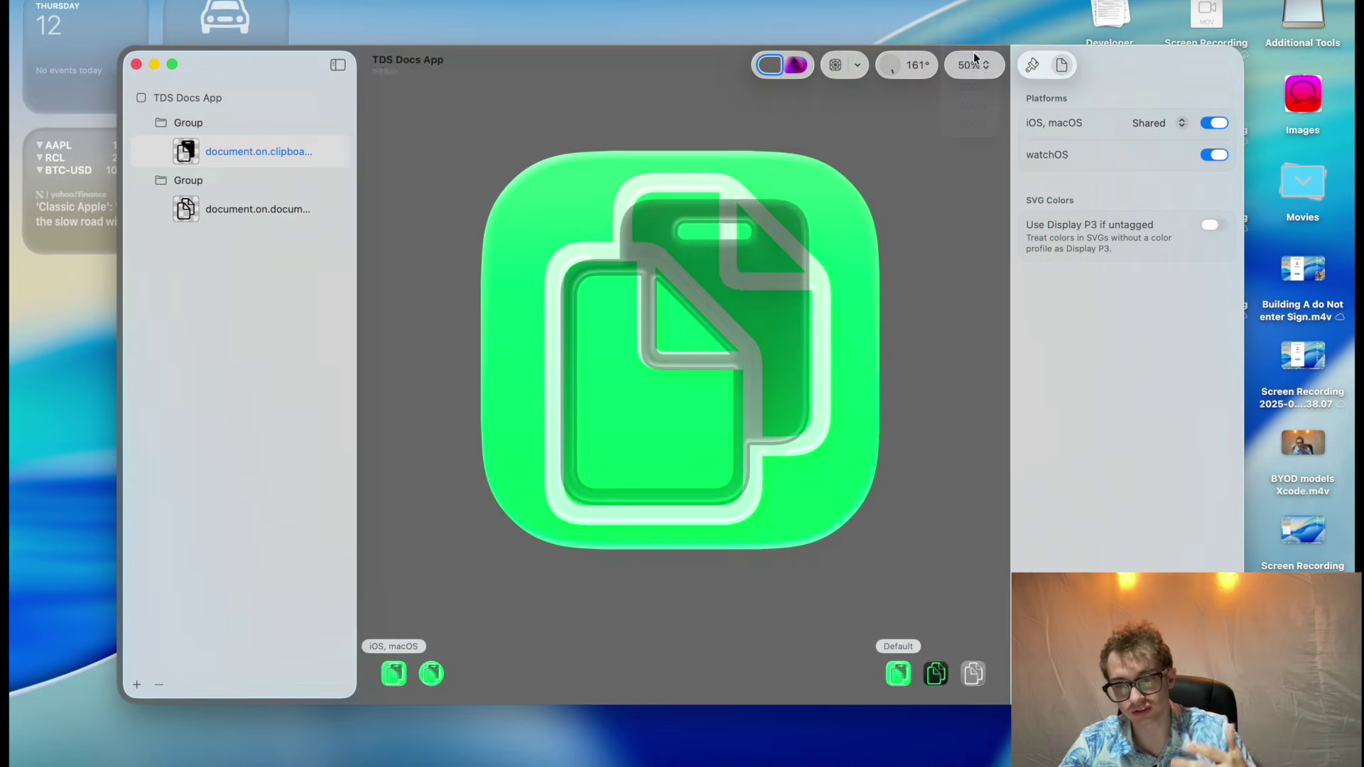
click(836, 66)
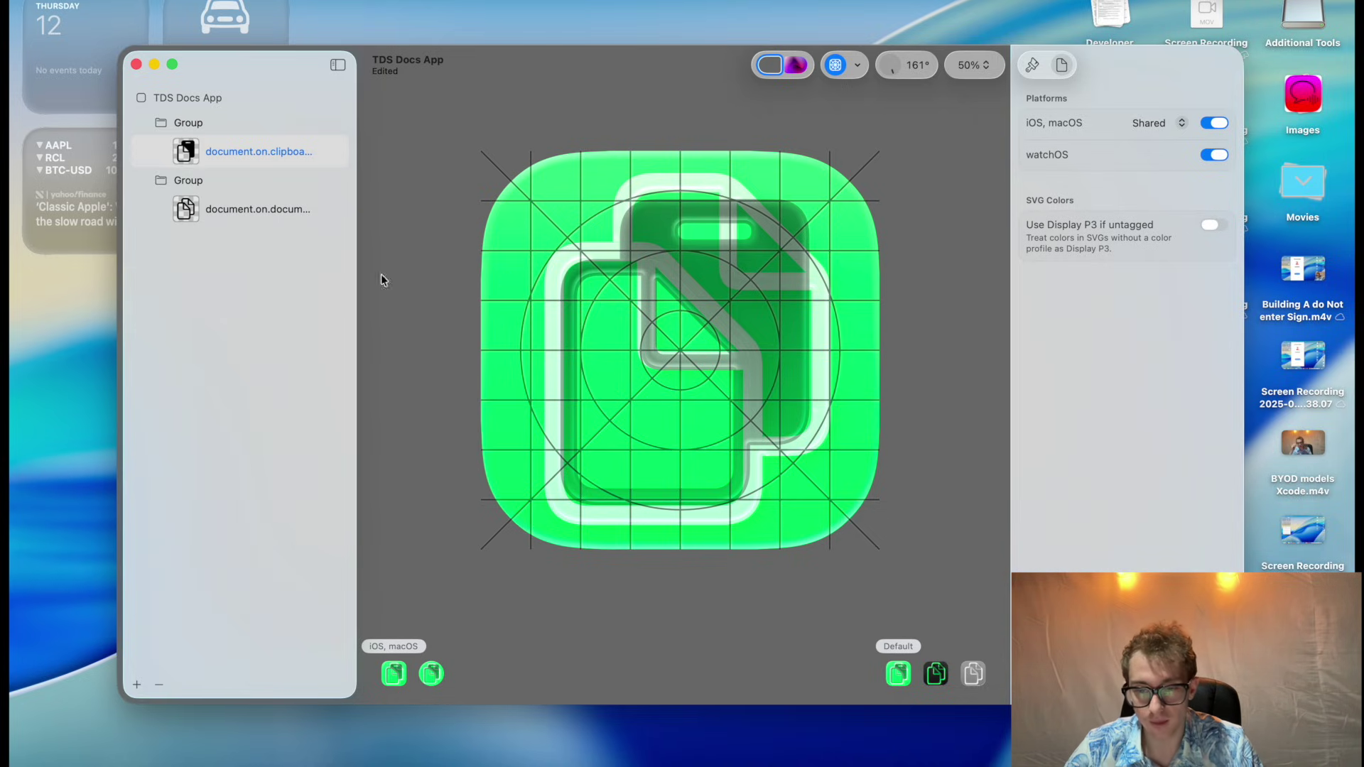
click(796, 64)
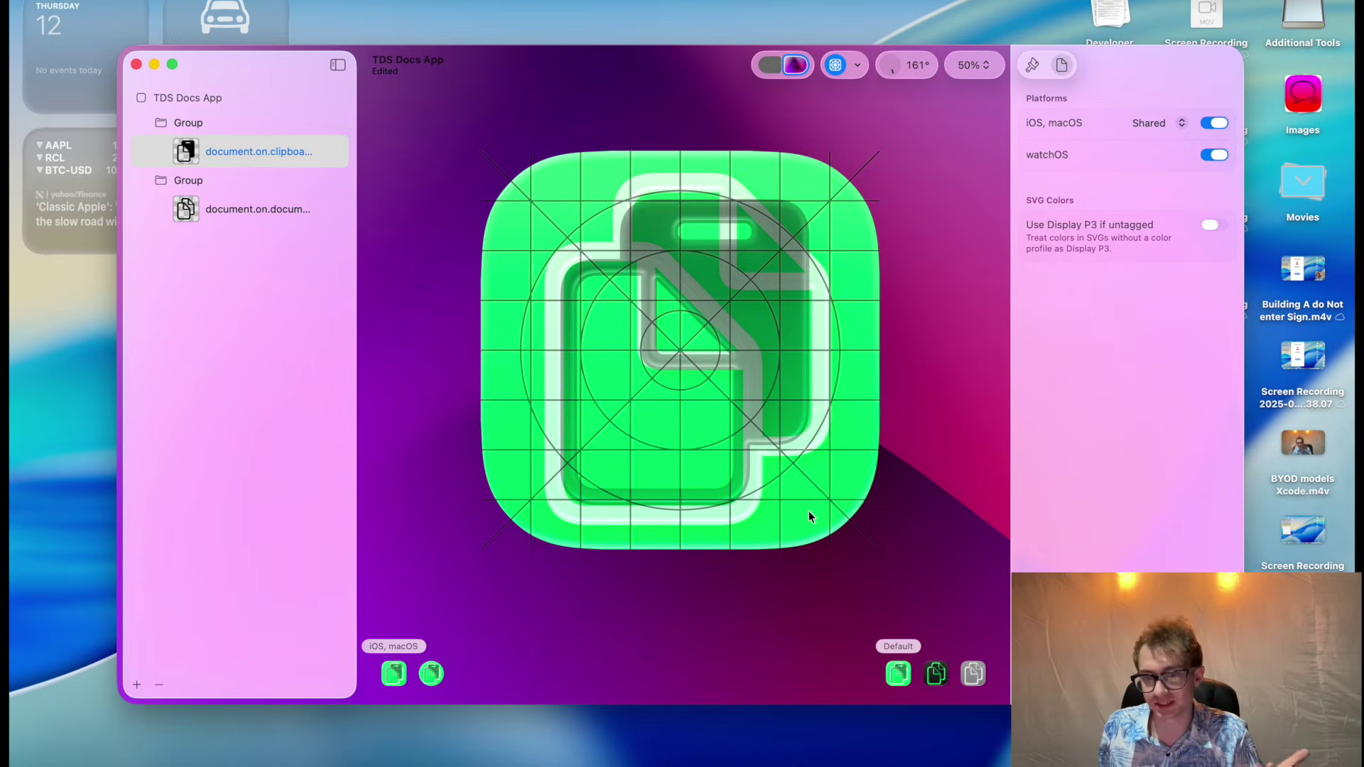
scroll(808, 510, down, 5)
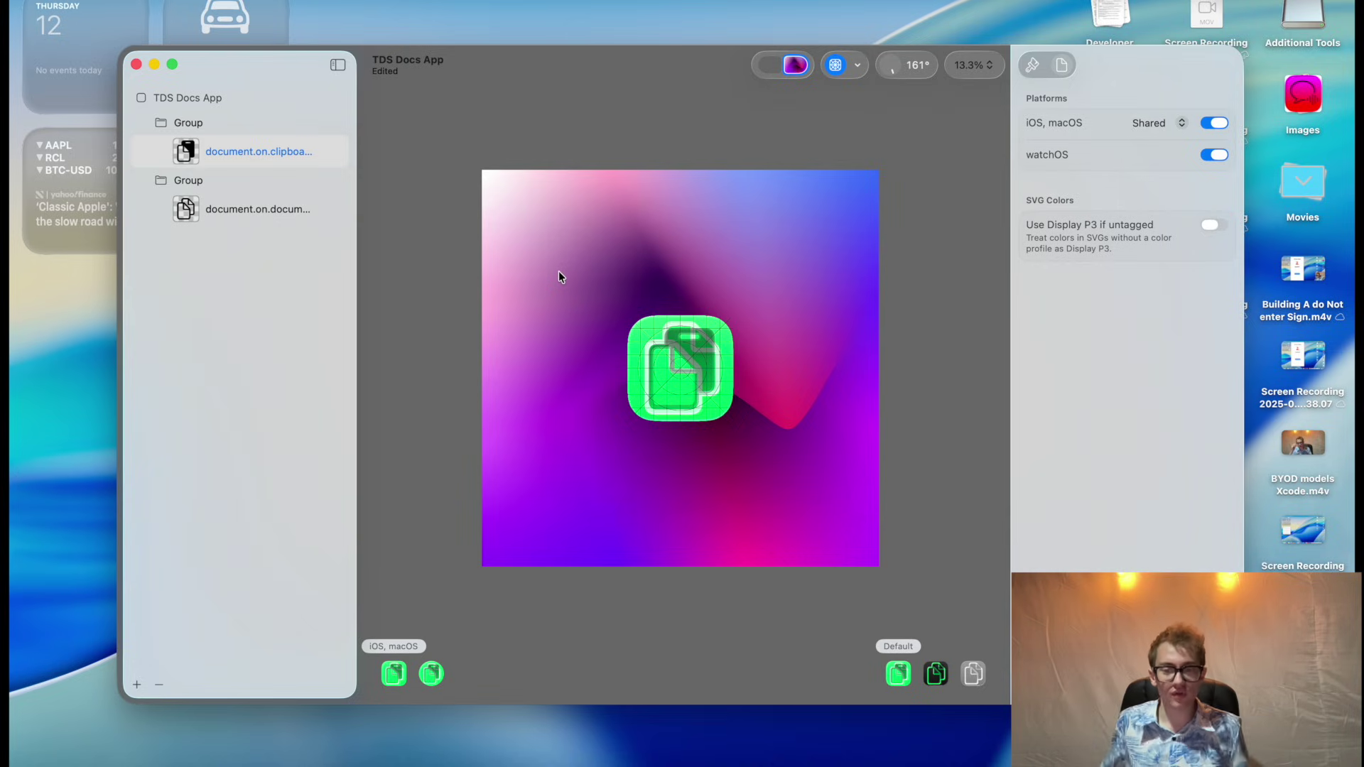
click(770, 64)
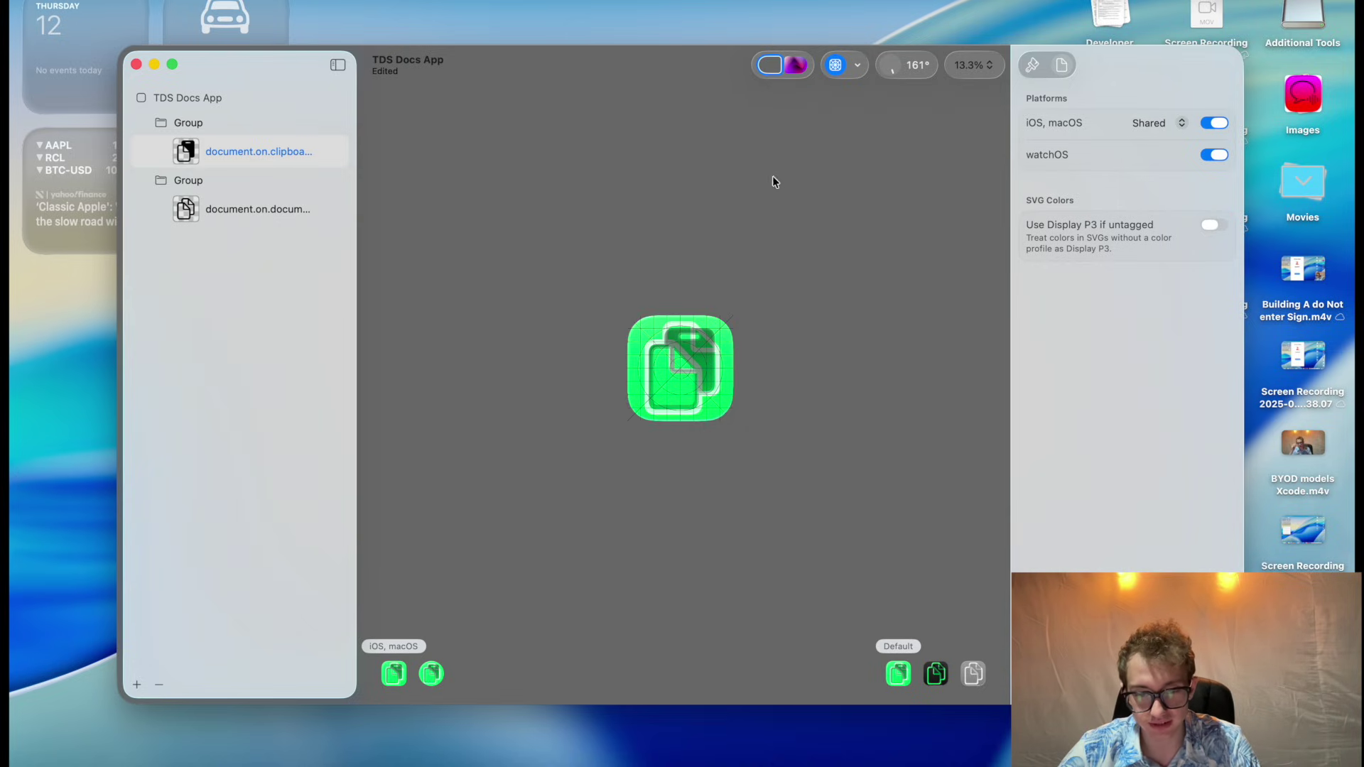
scroll(751, 242, up, 5)
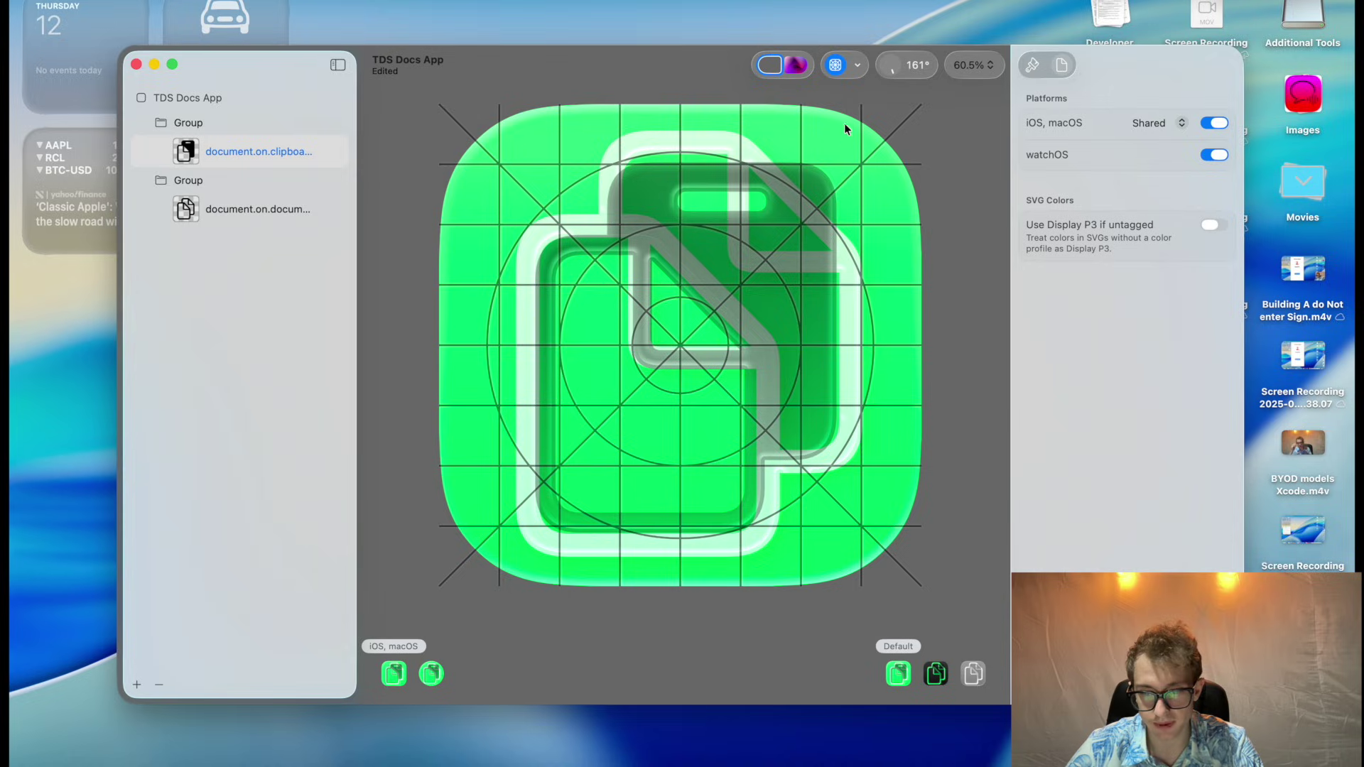
click(856, 66)
click(876, 104)
click(857, 66)
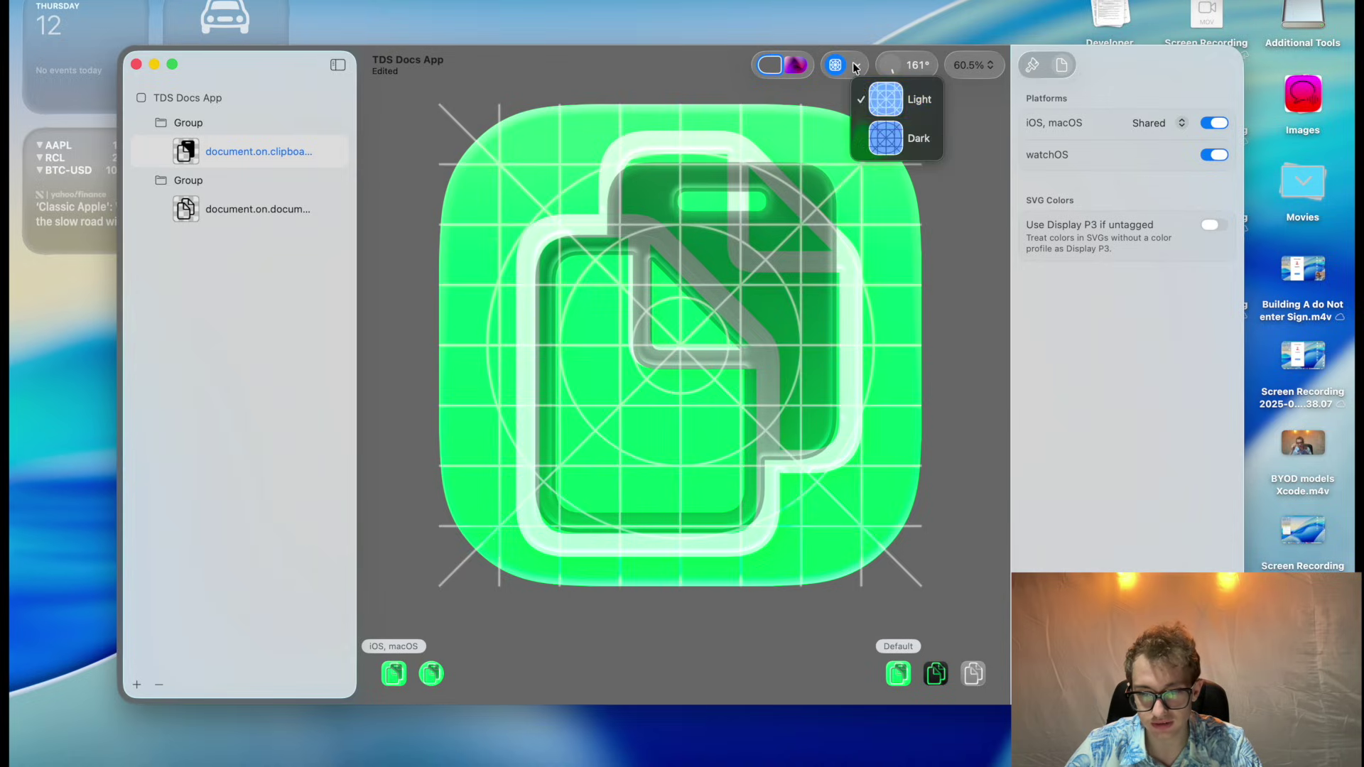
click(885, 130)
click(836, 65)
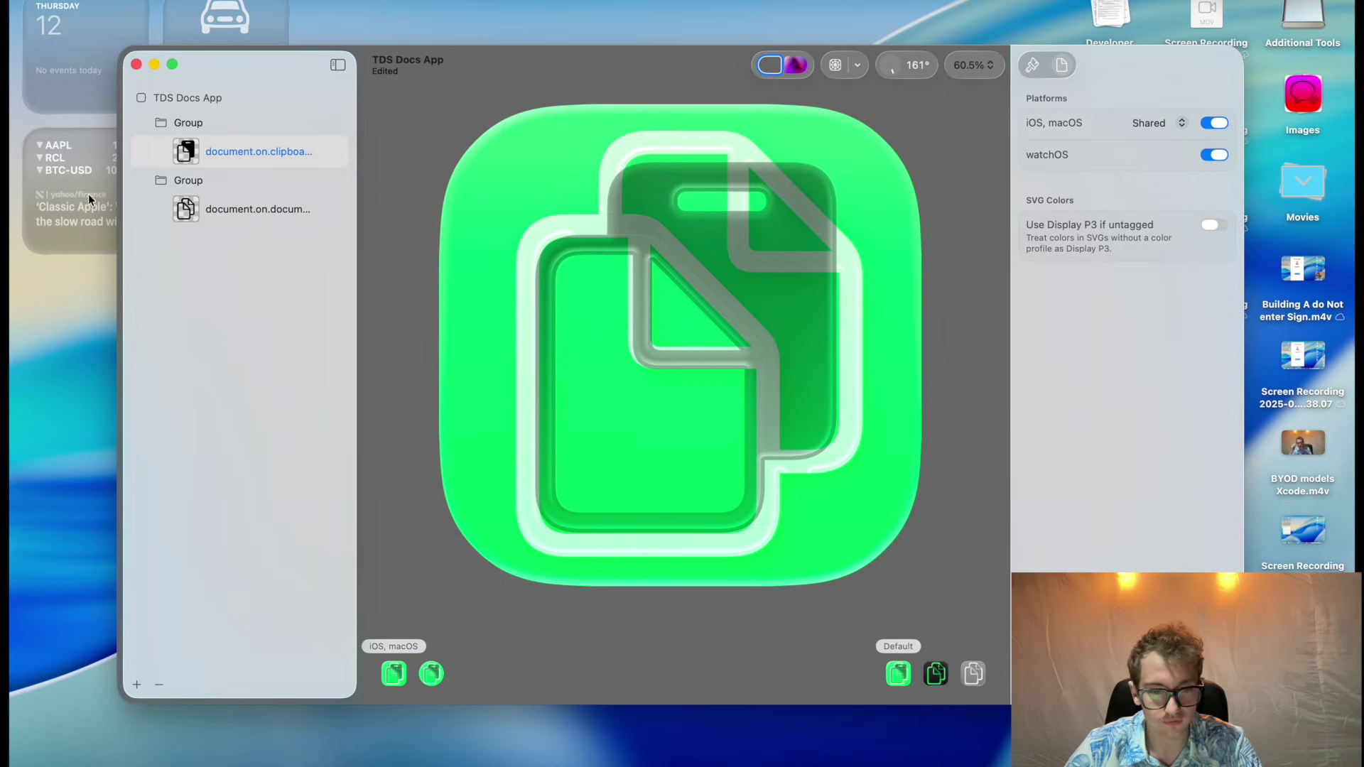
- Select the first group and set its Liquid Glass mode to Individual after trying Combined
click(201, 181)
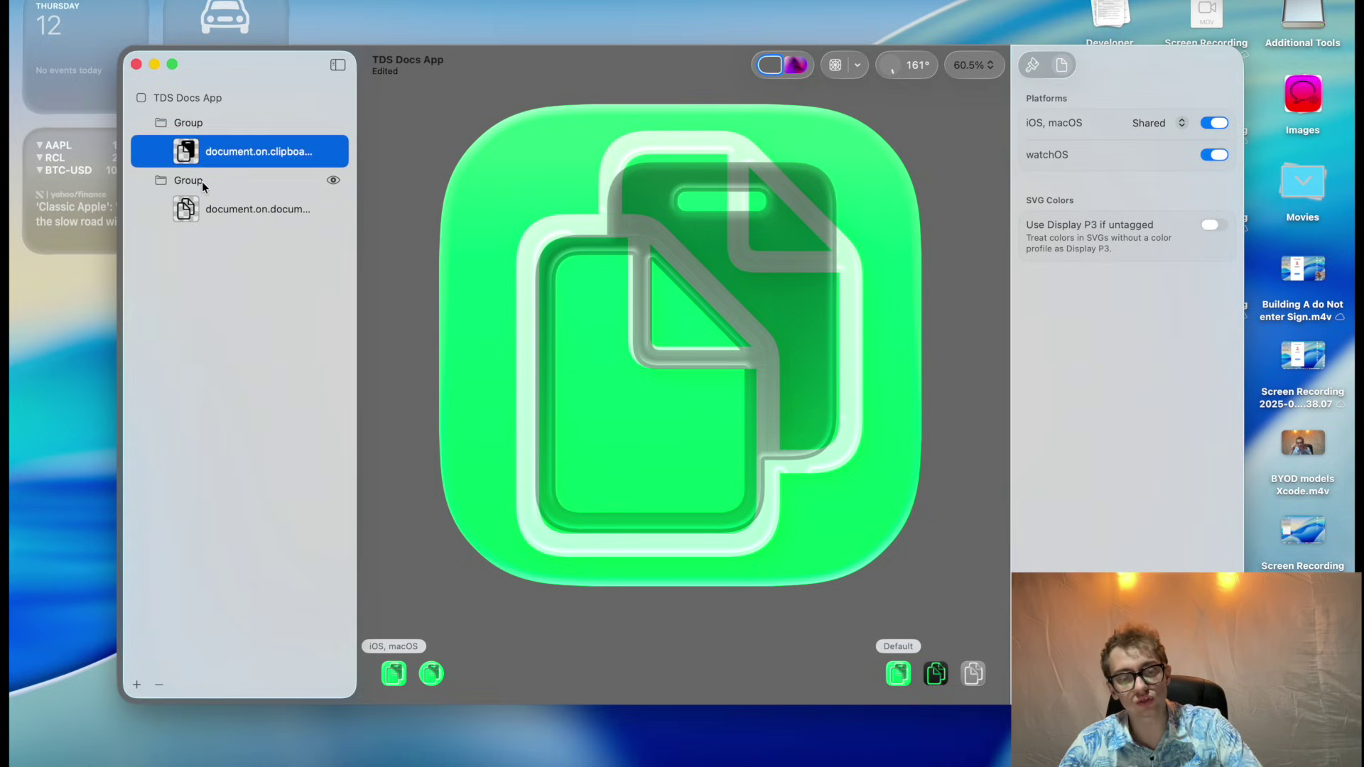
click(198, 125)
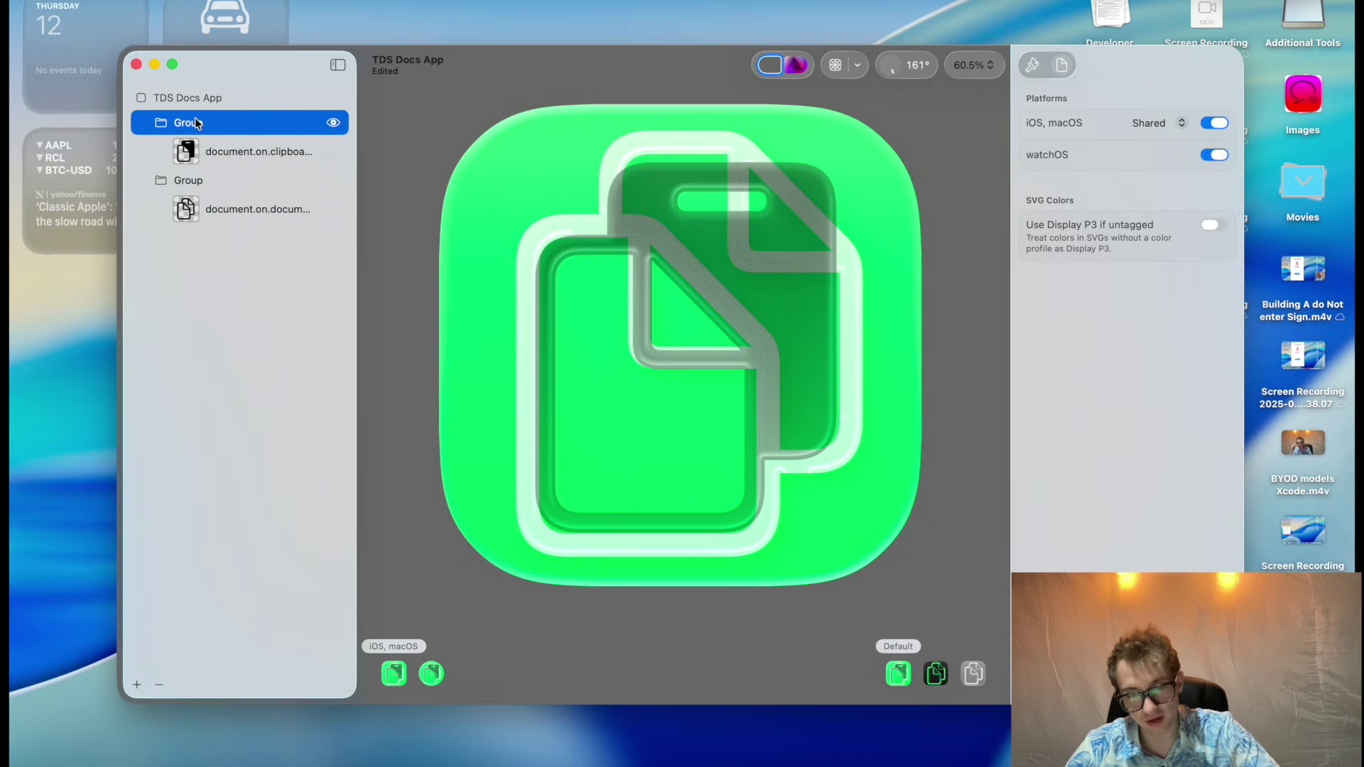
click(1034, 67)
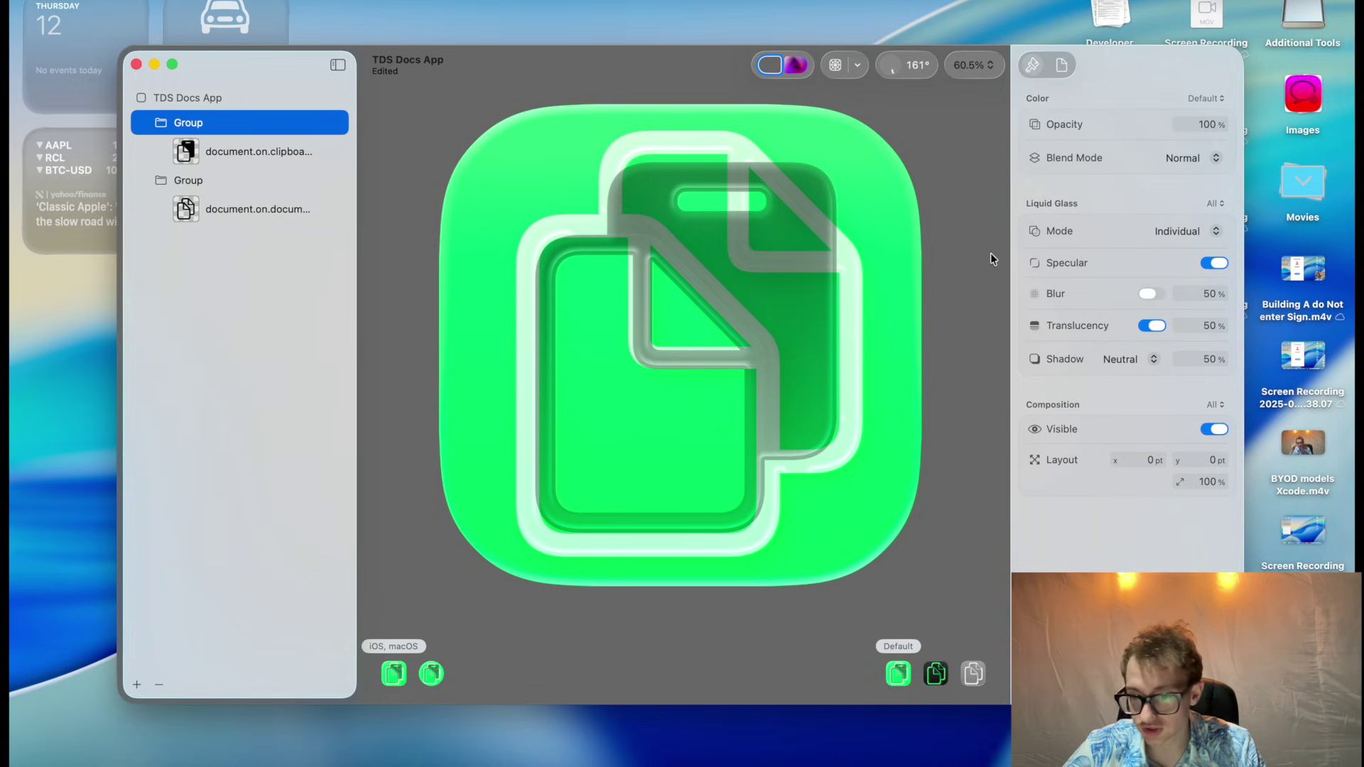
click(1034, 232)
click(1172, 232)
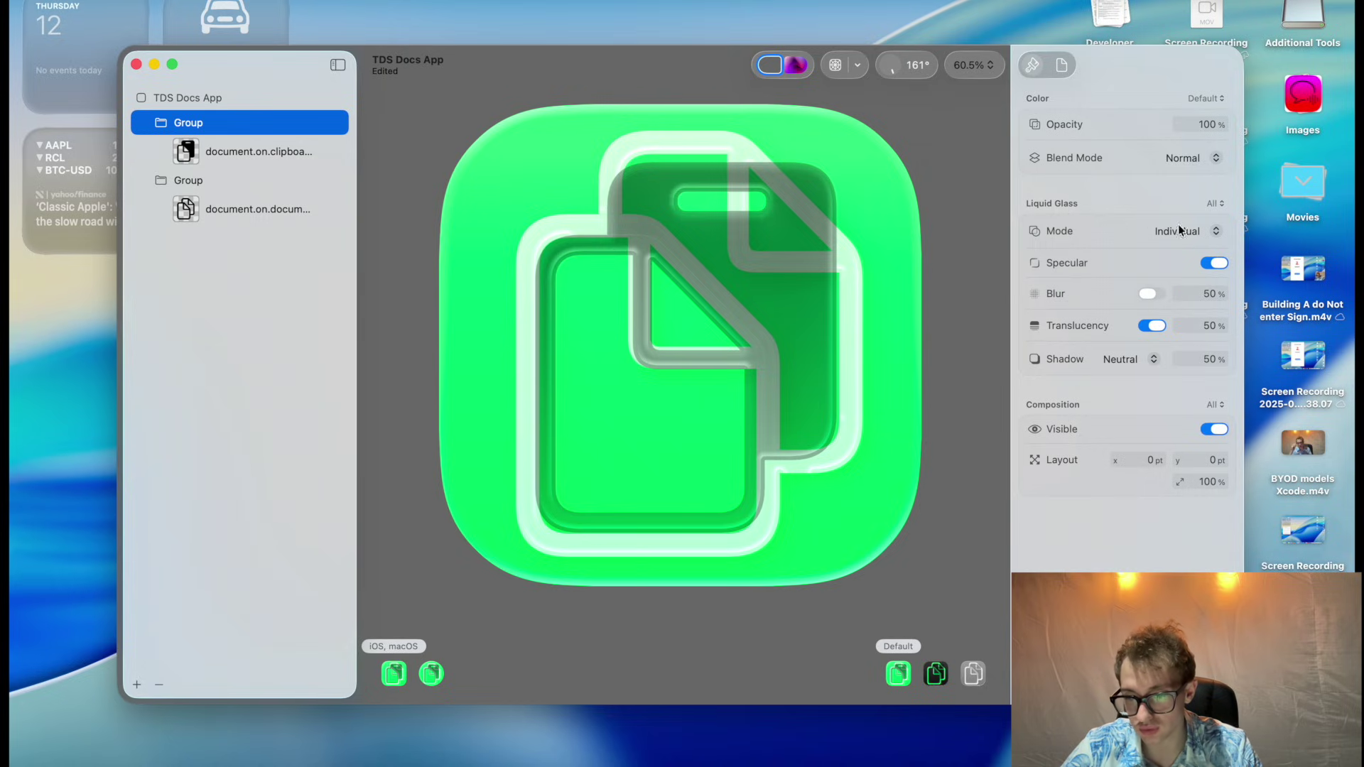
click(1181, 231)
click(1192, 247)
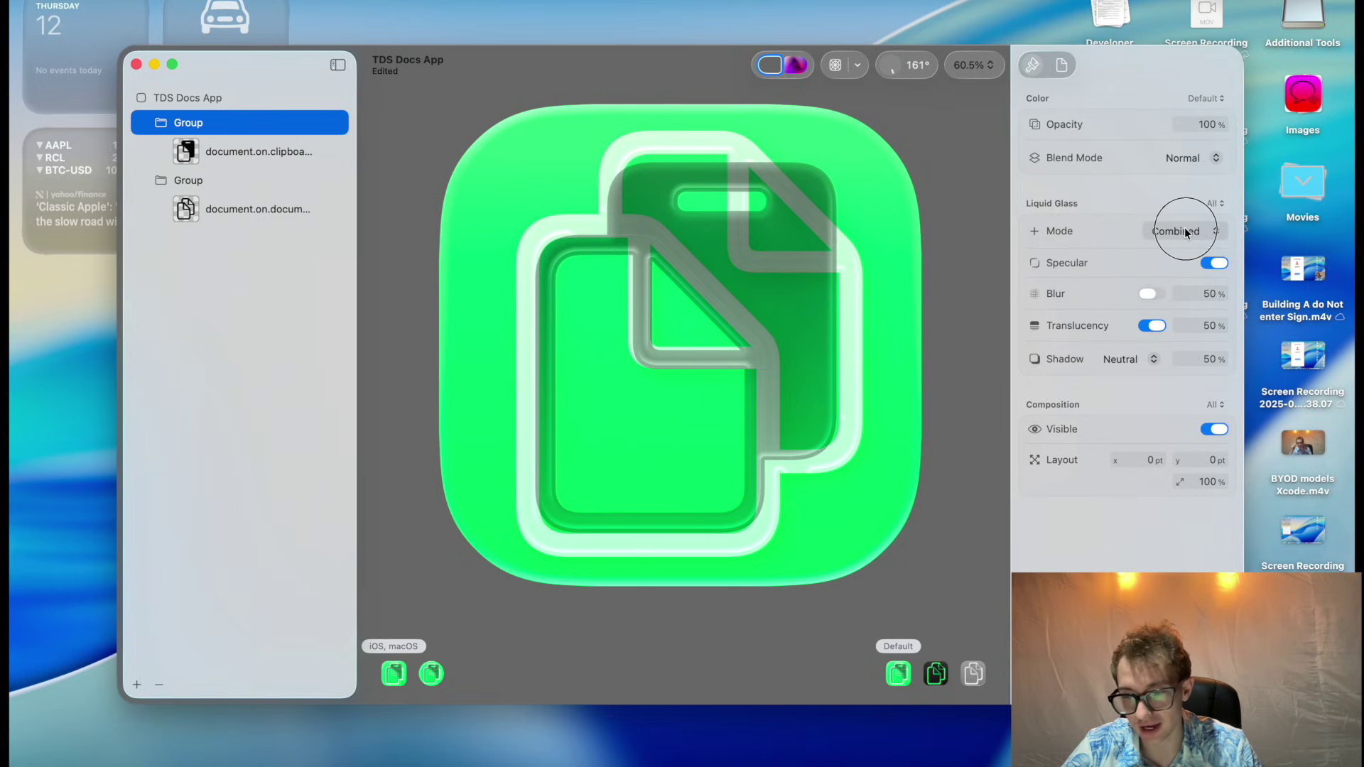
click(1184, 229)
click(1184, 213)
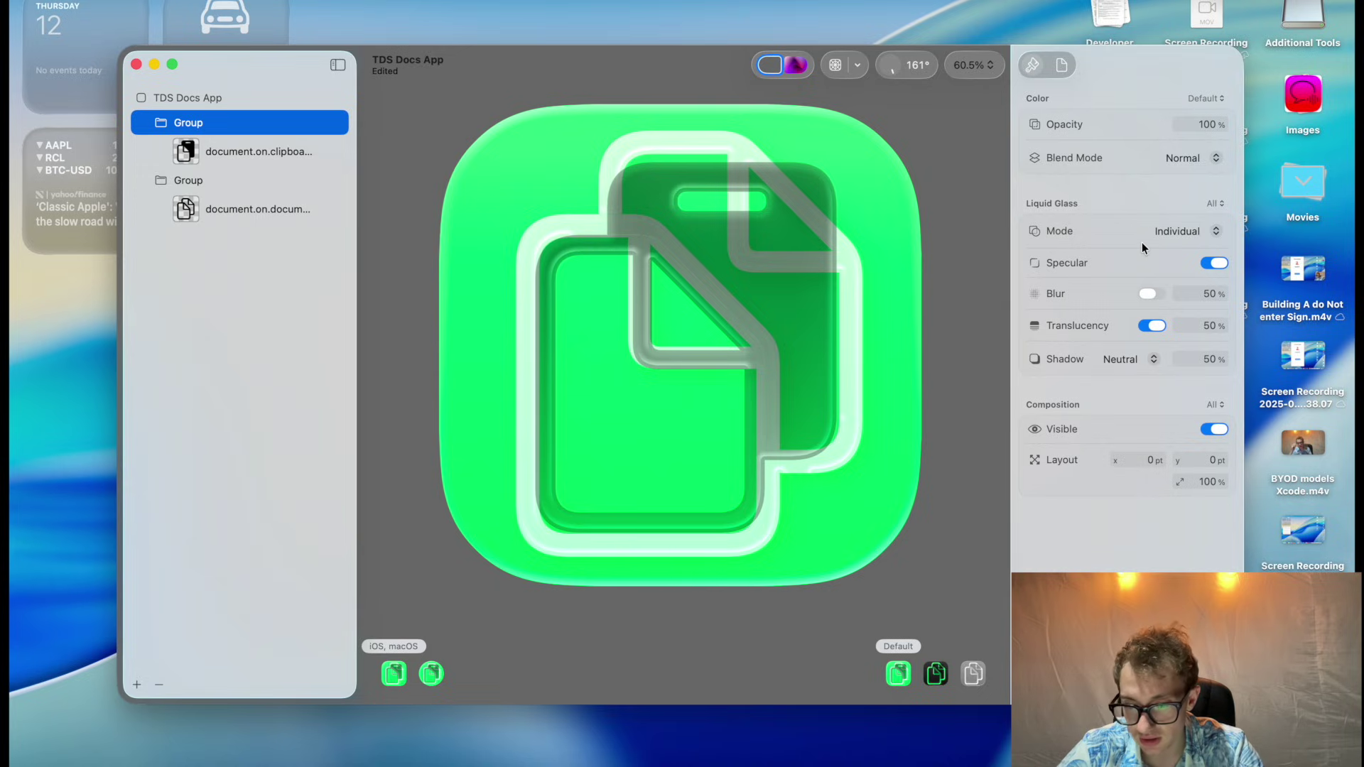
- Keep Specular on, set Blur to 0% and switch it off, and raise Translucency to 100%
click(1215, 263)
click(1215, 263)
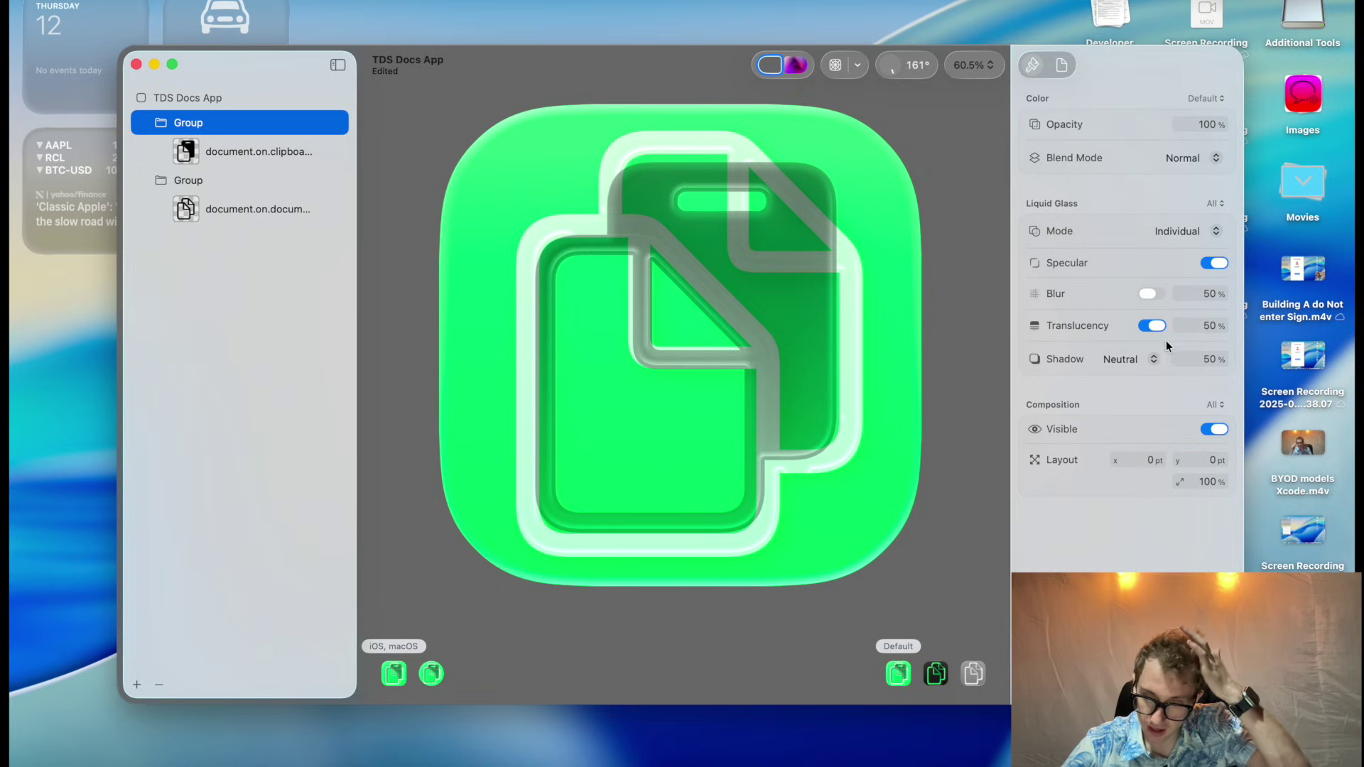
click(1151, 294)
click(1154, 294)
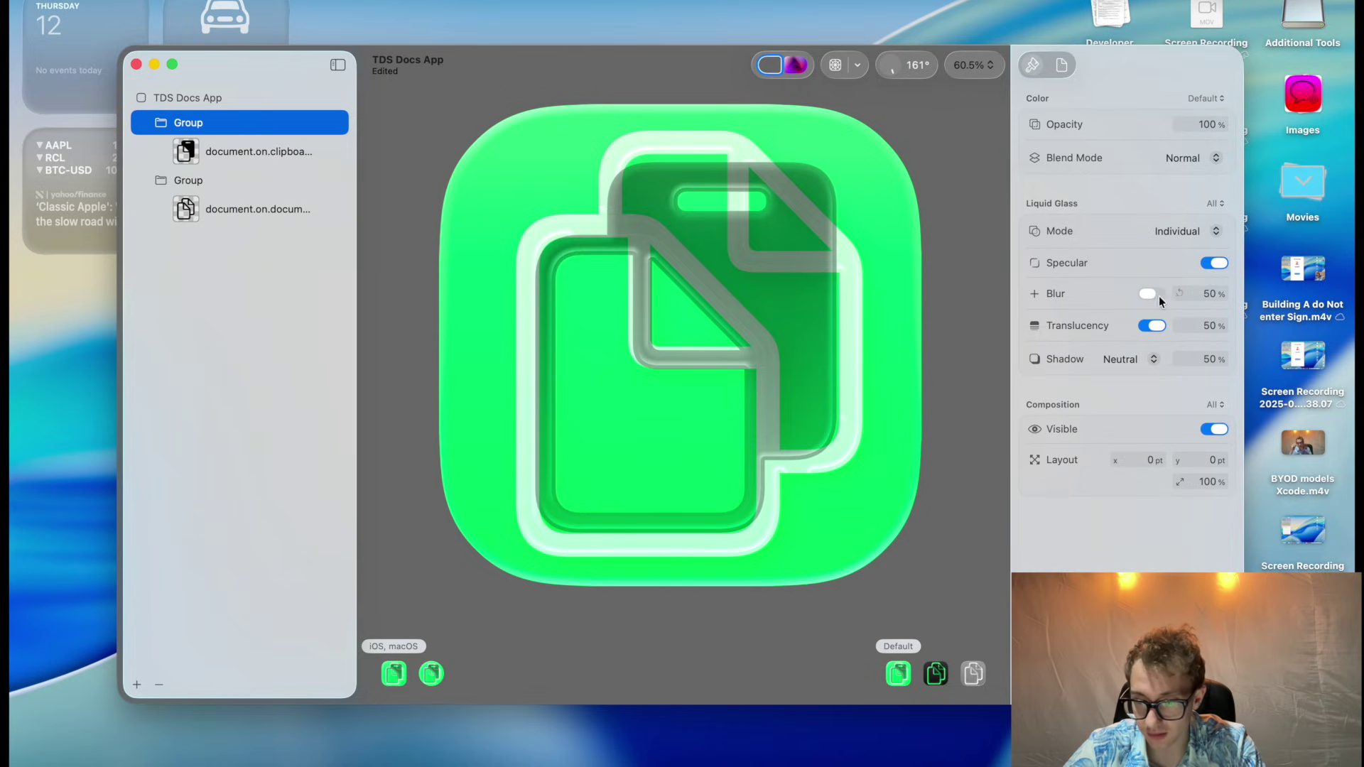
click(1158, 295)
drag(1218, 316, 1233, 221)
click(1153, 295)
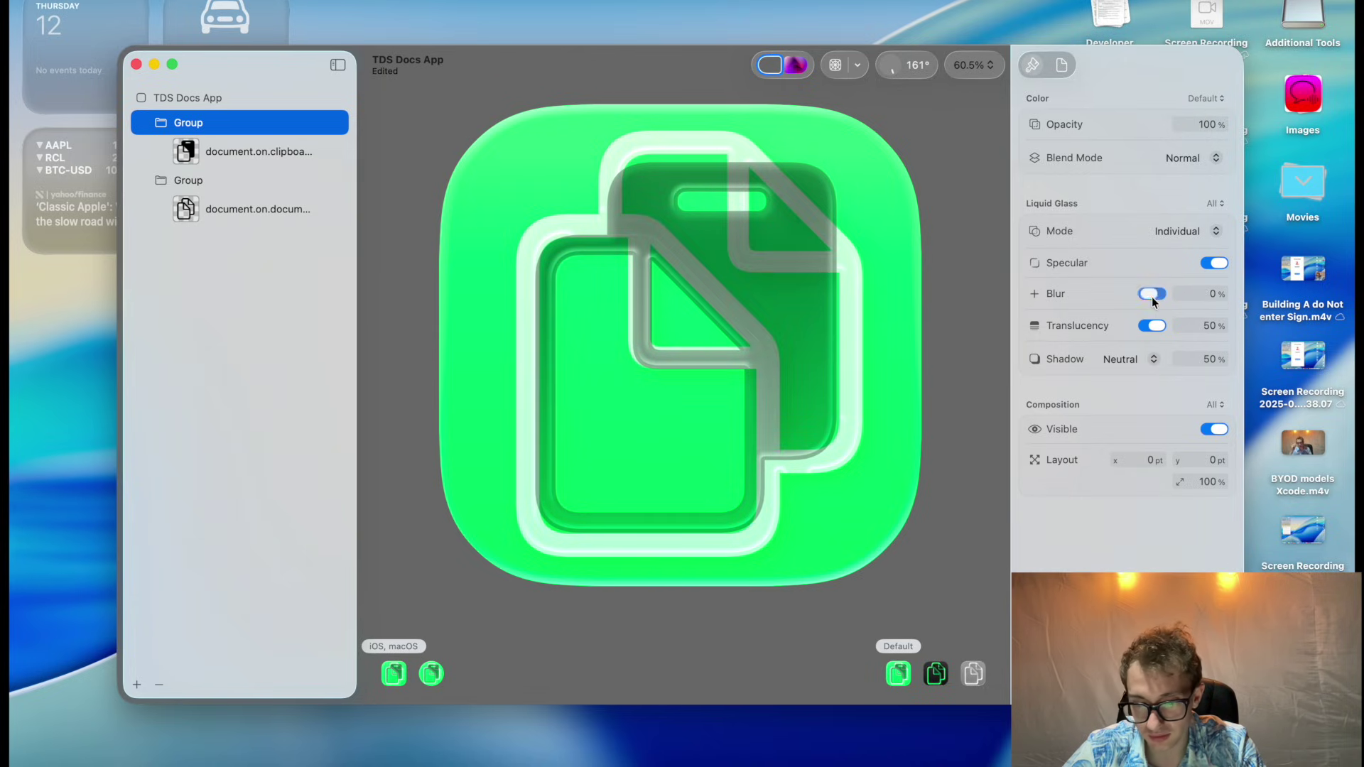
click(1153, 326)
click(1154, 327)
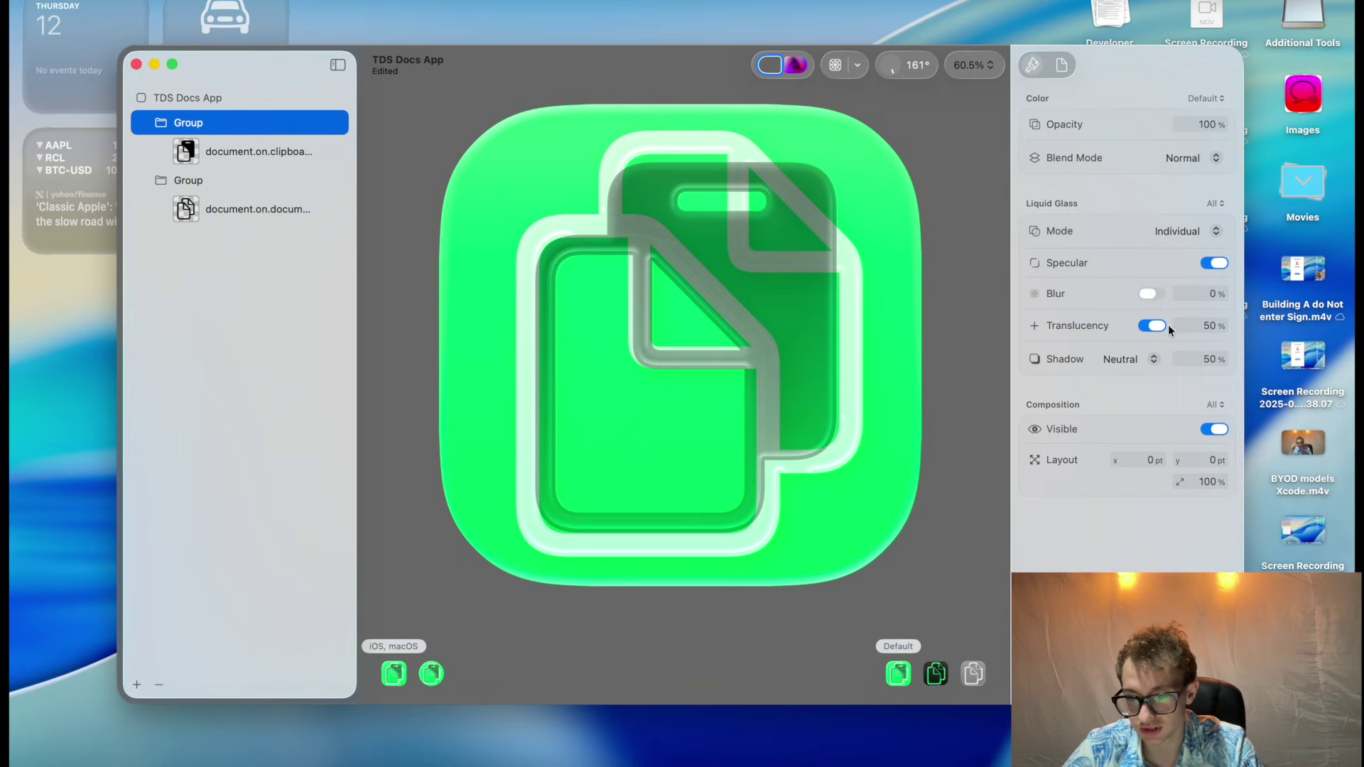
drag(1211, 325, 1183, 136)
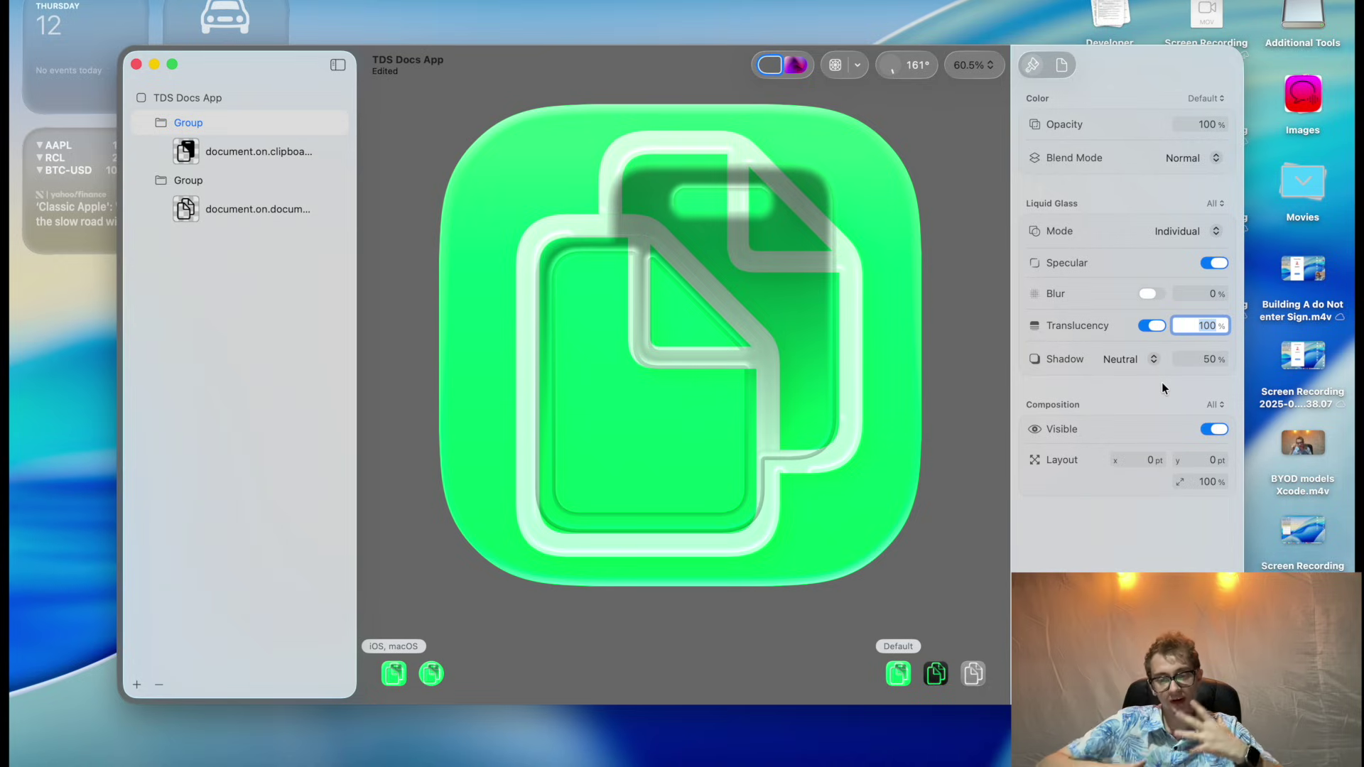
- Move the clipboard group below the other group; set Neutral shadow, 49% blur and 26% translucency
click(200, 149)
drag(171, 121, 182, 227)
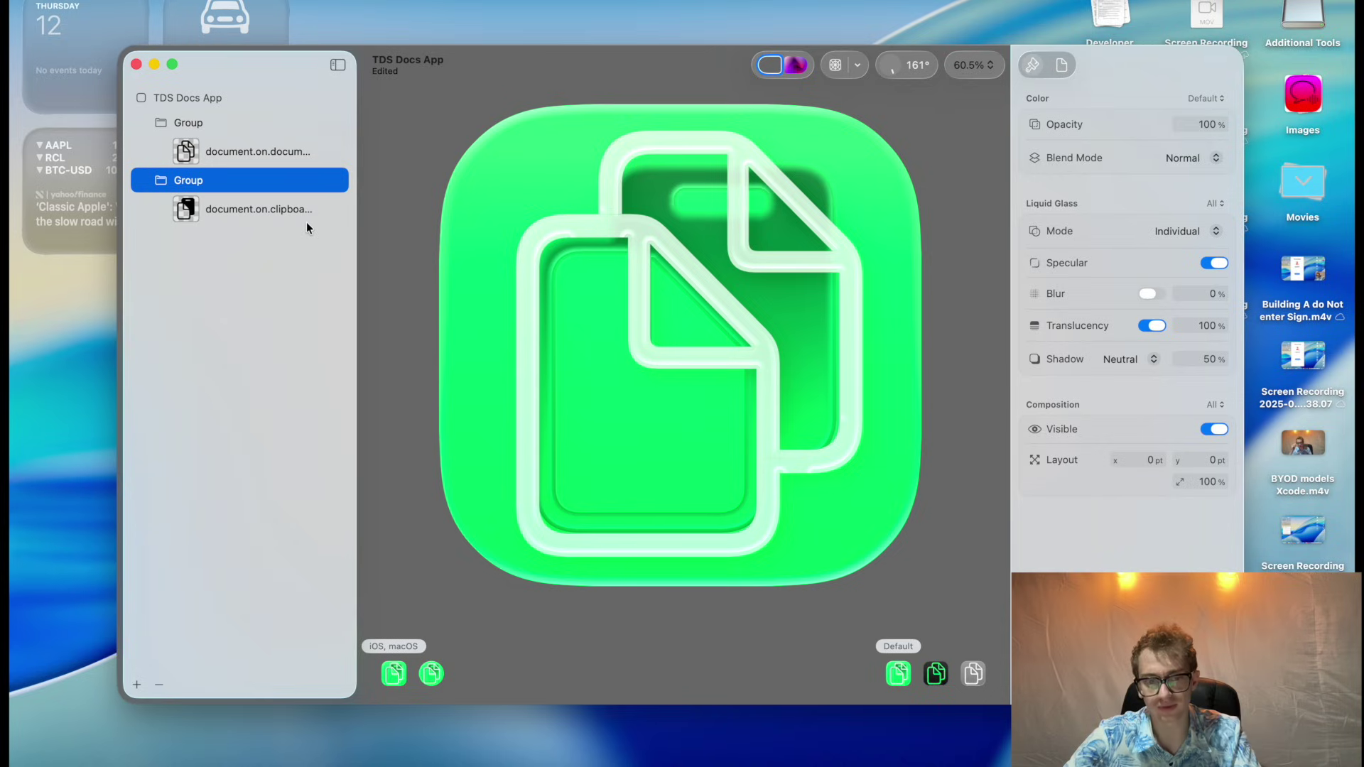
click(1130, 364)
click(1128, 360)
drag(1212, 359, 1203, 207)
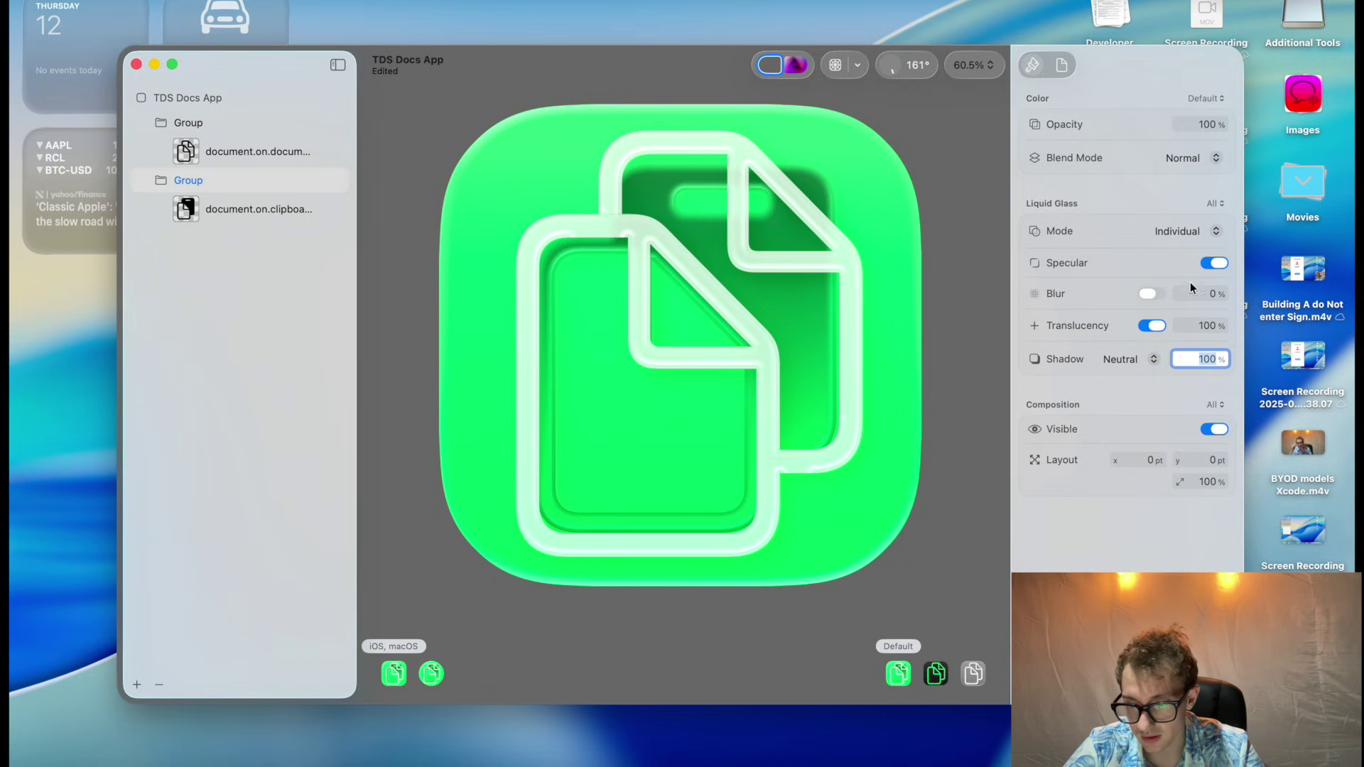
drag(1216, 295, 1204, 212)
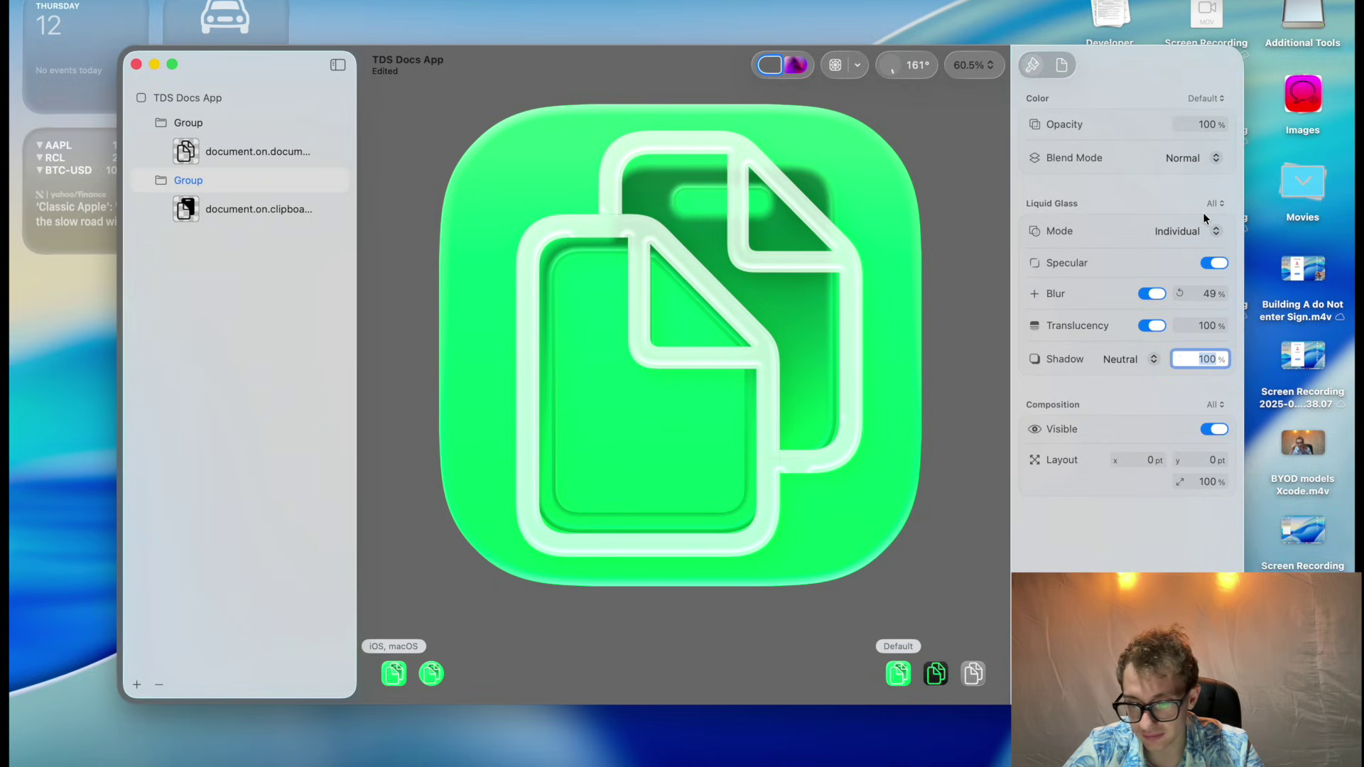
drag(1222, 325, 1214, 449)
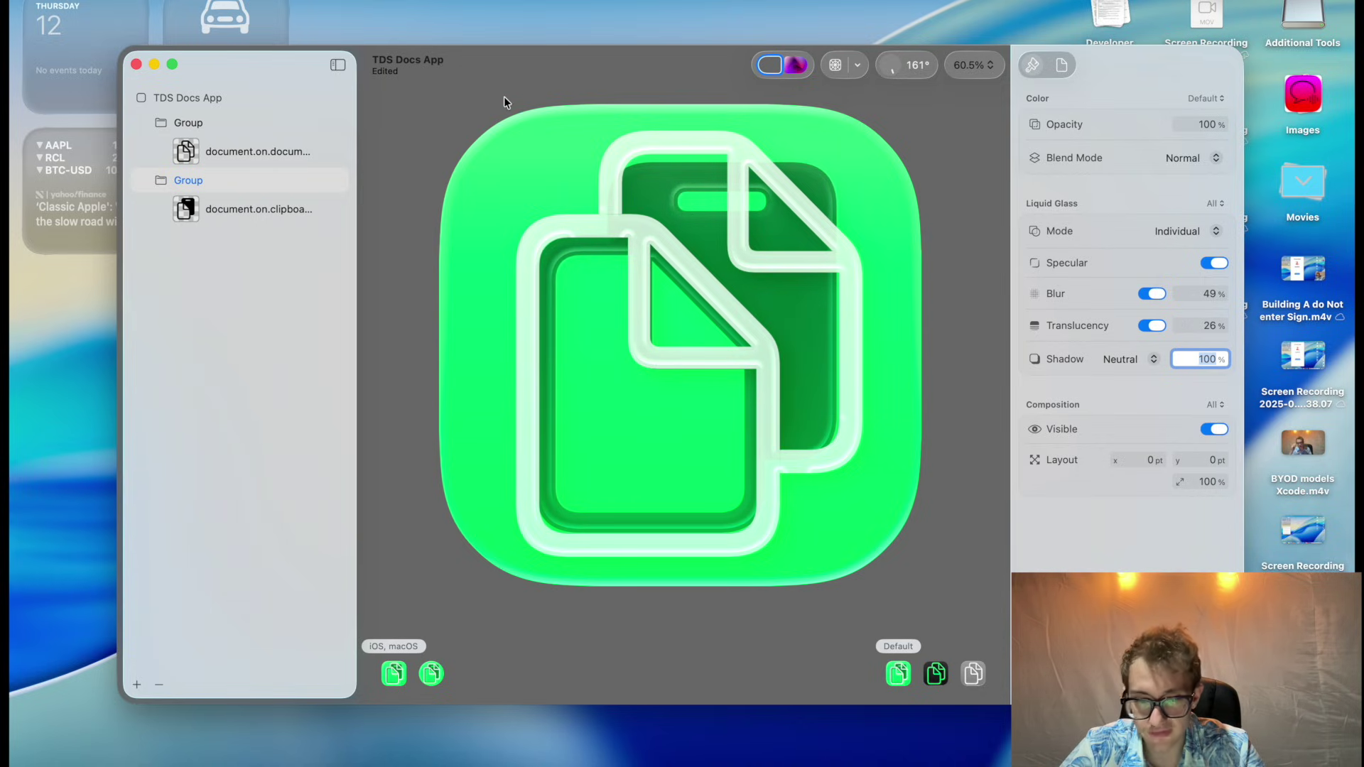
- Lighten the second green swatch of the TDS Docs App background gradient
click(200, 125)
click(199, 98)
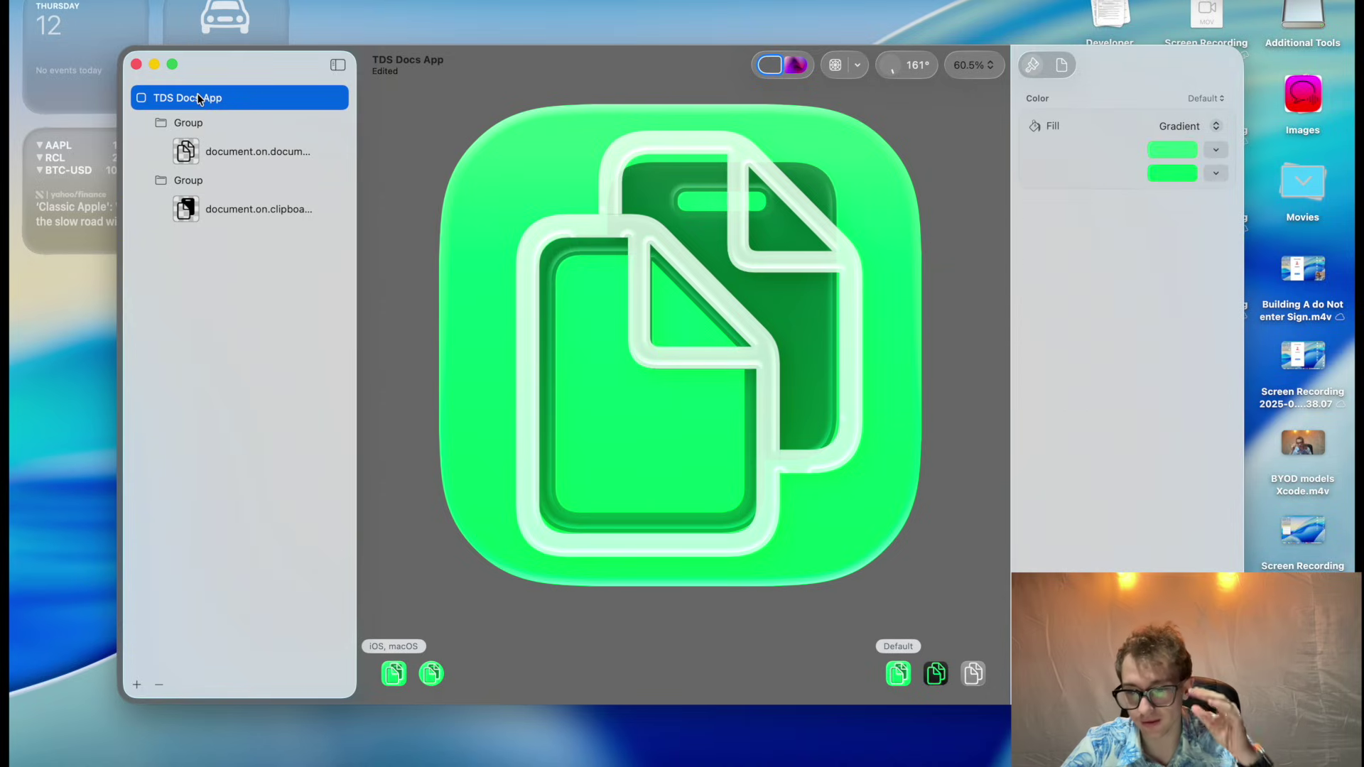
click(1174, 172)
drag(55, 535, 55, 566)
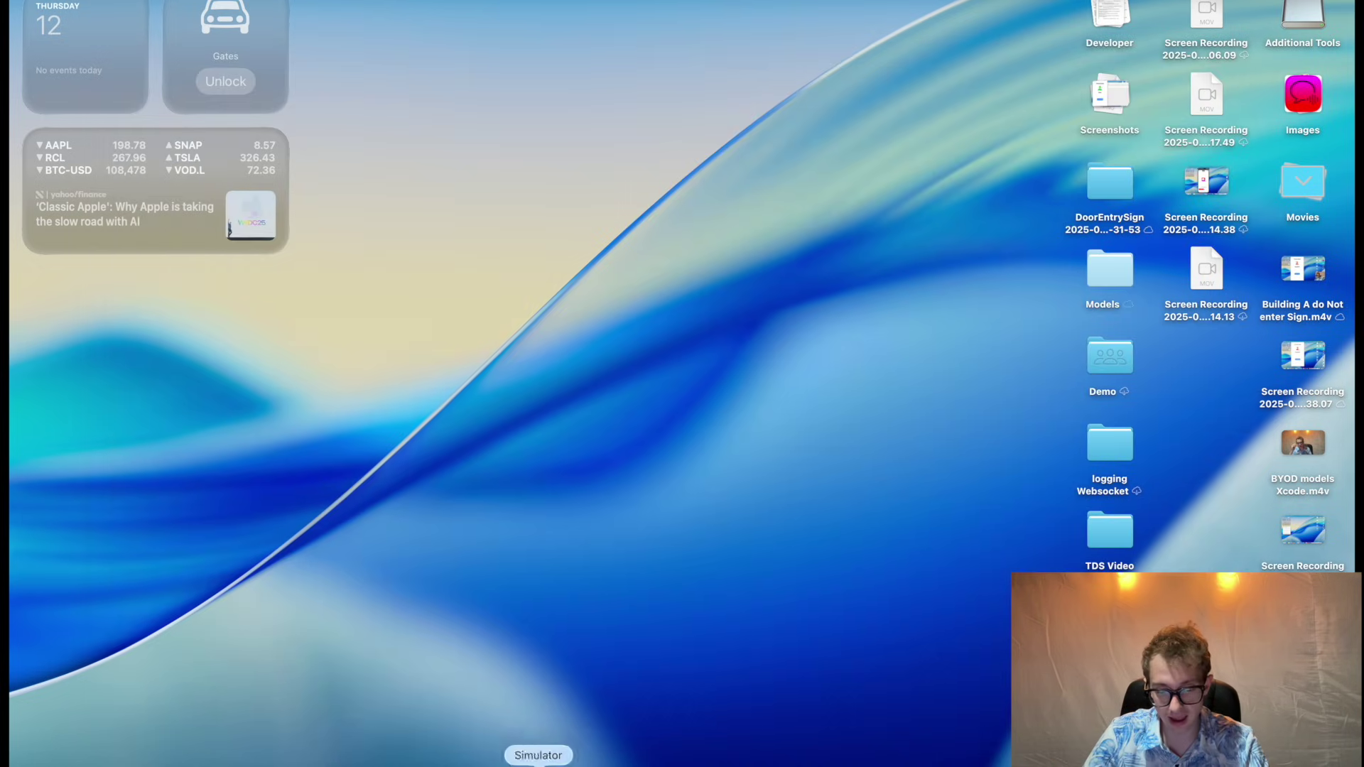
- In Xcode, reveal the TDS Docs App icon file in Finder's TDS doc store folder
click(408, 764)
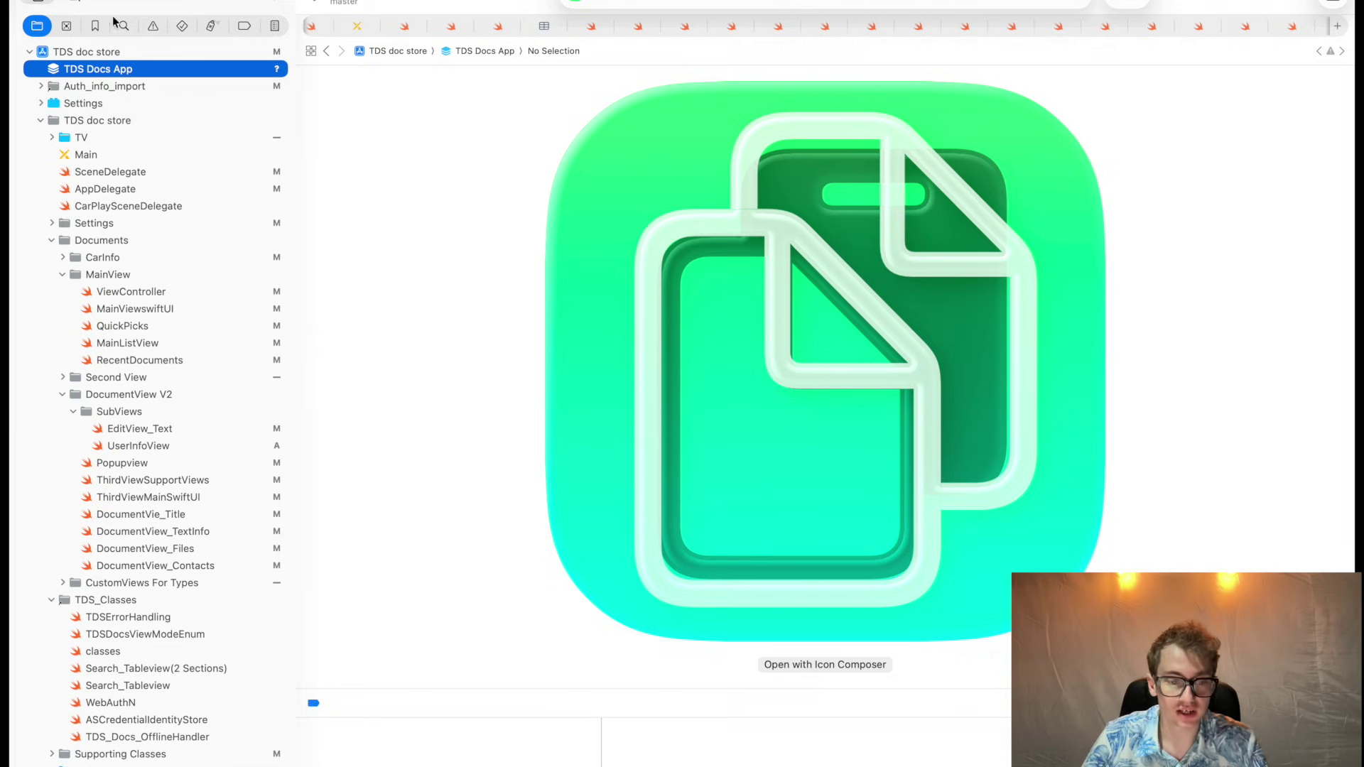
right_click(82, 69)
click(142, 91)
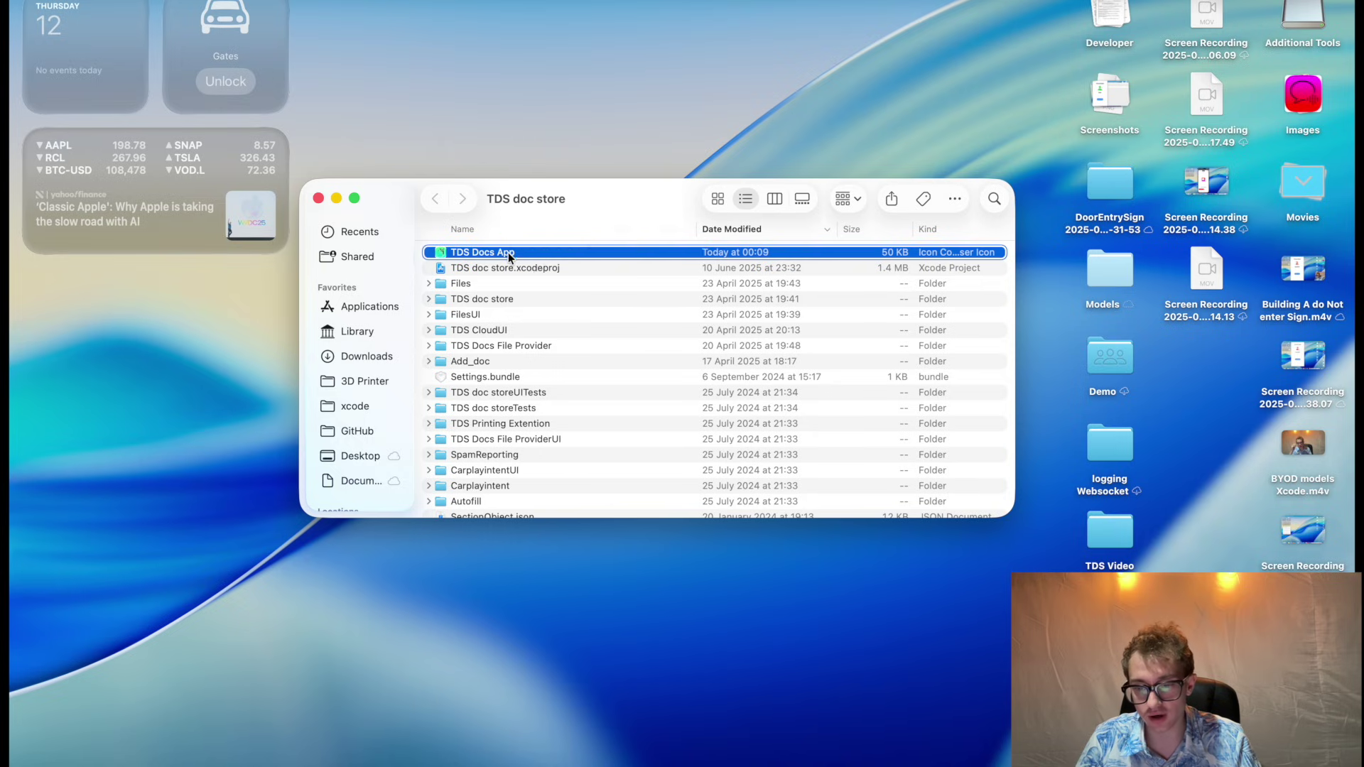
right_click(508, 253)
click(474, 211)
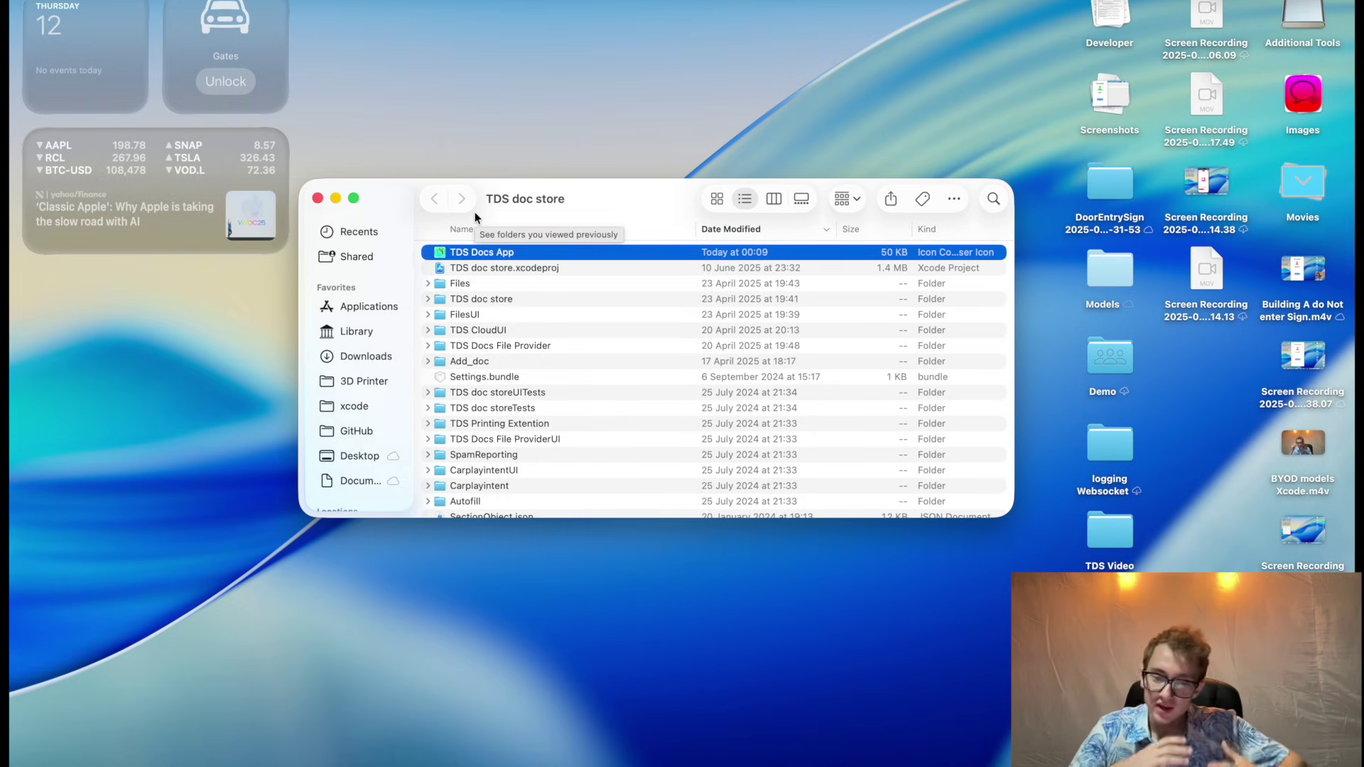
- In the TDS doc store target's General settings, confirm App Icon is set to TDS Docs App
key(ctrl+Right)
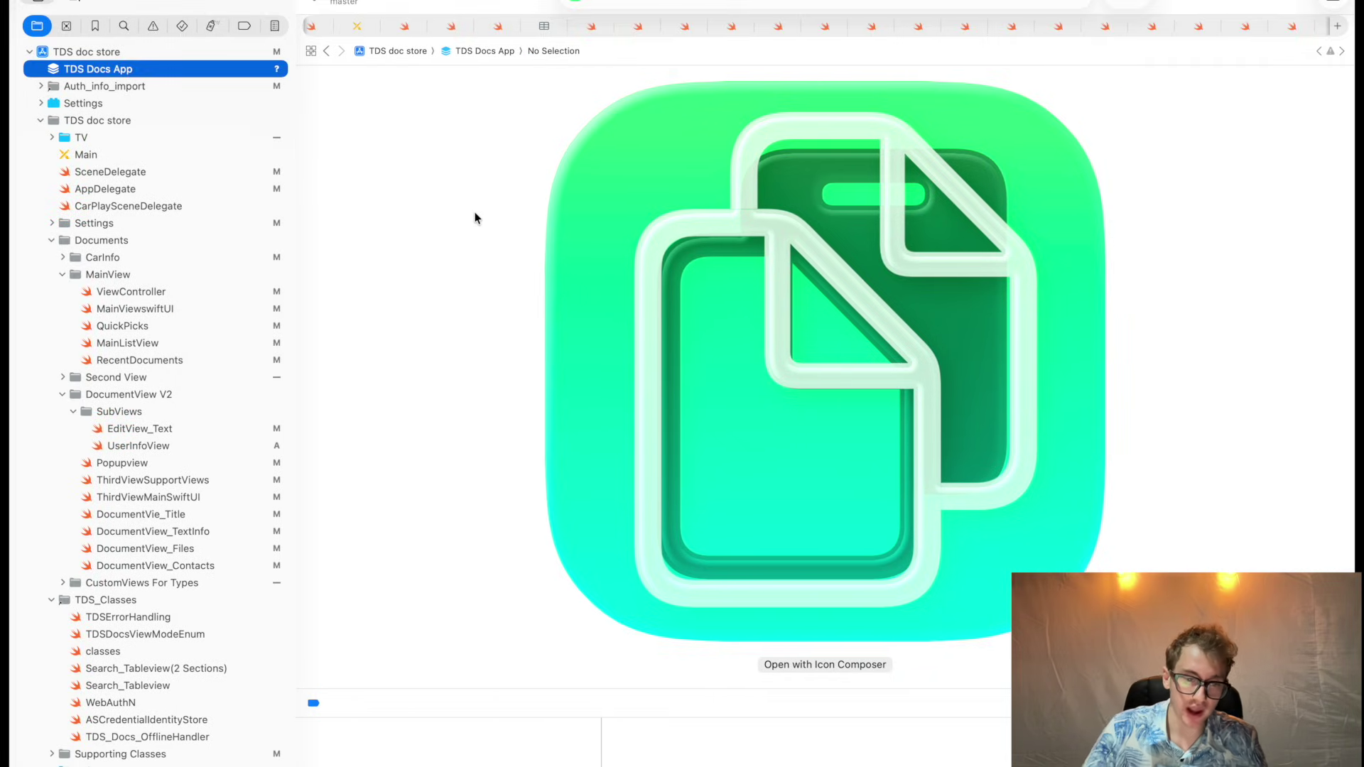
click(107, 55)
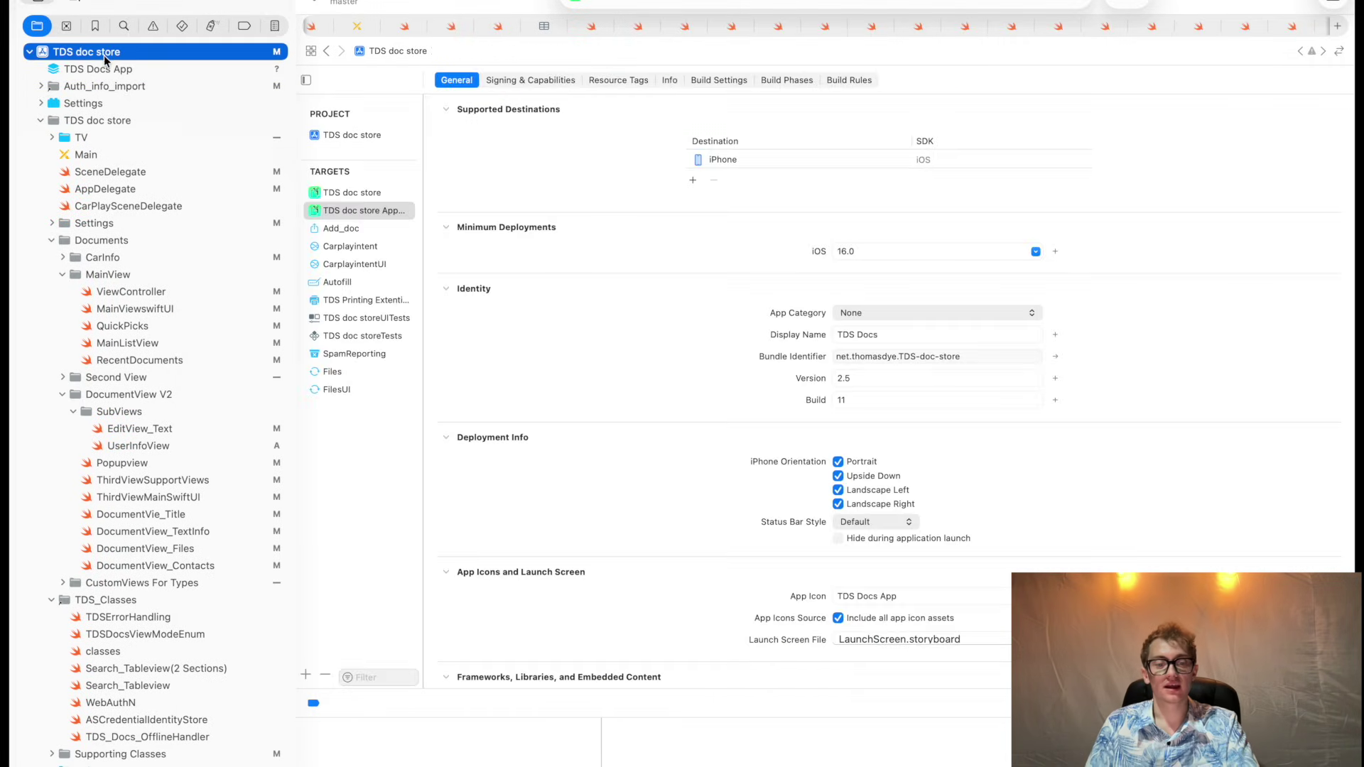
click(363, 208)
click(364, 192)
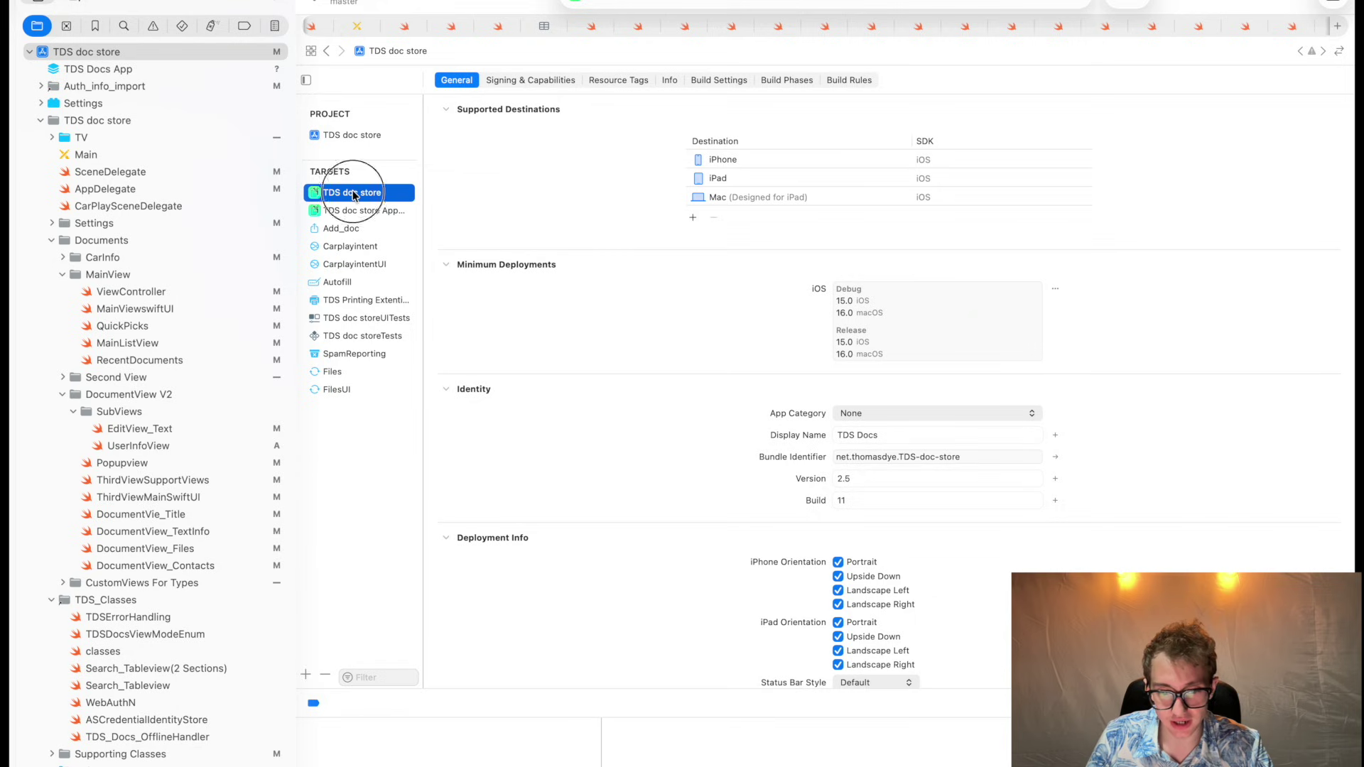
click(359, 193)
scroll(779, 492, down, 5)
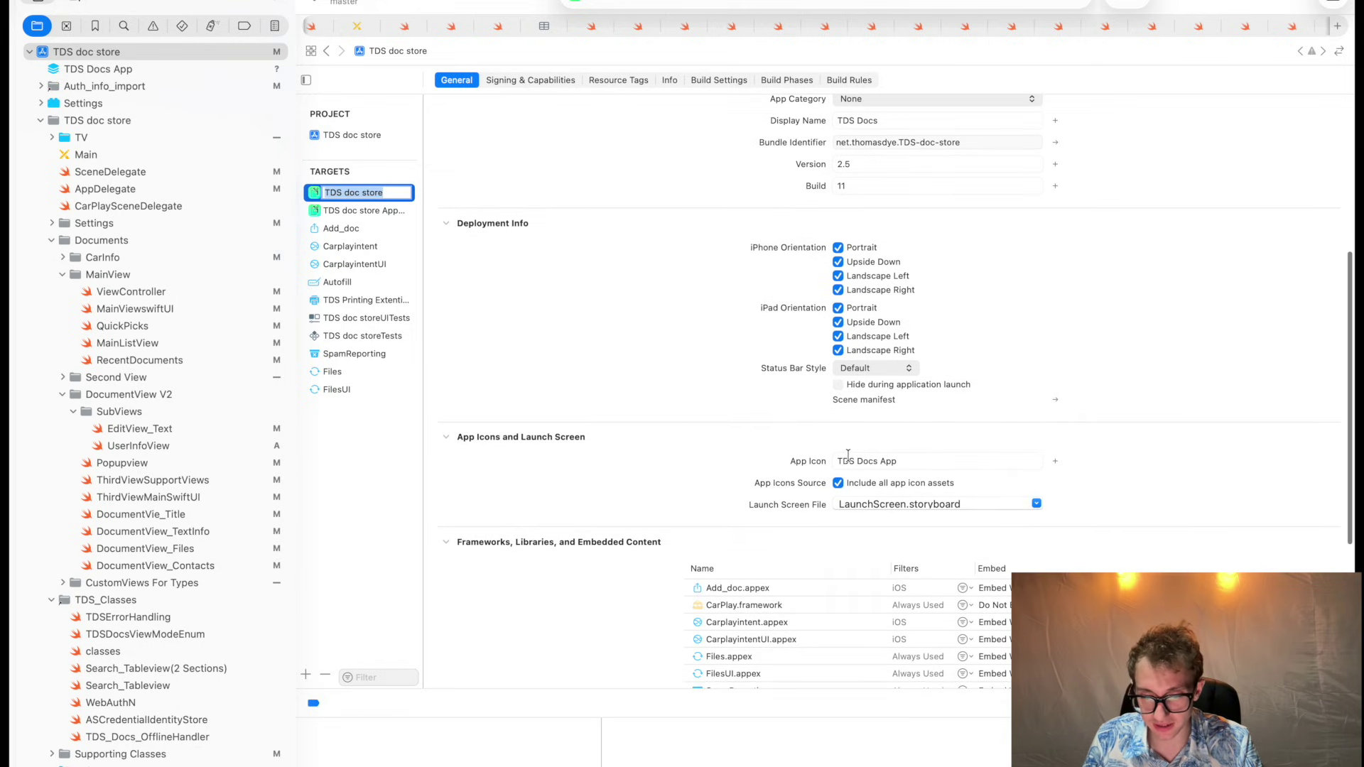
click(855, 462)
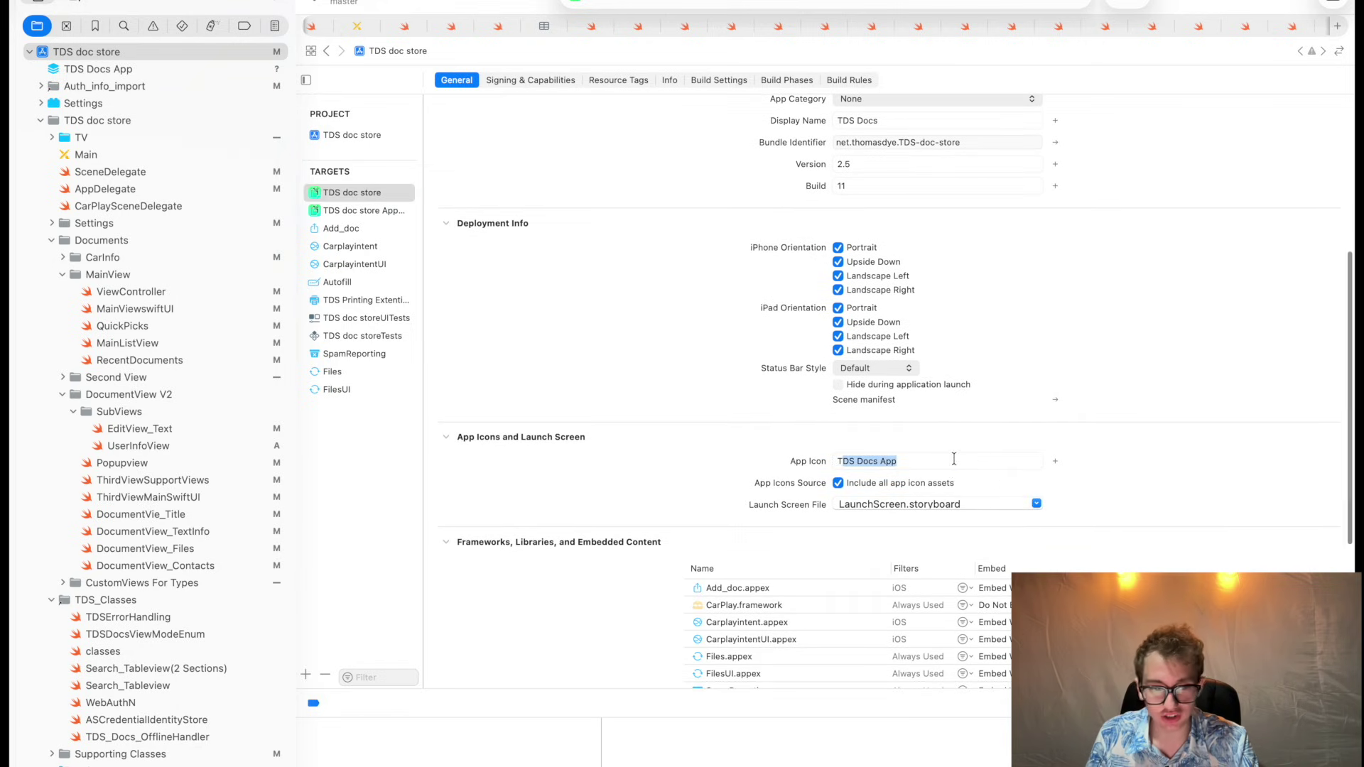
- Preview the TDS Docs App icon, return to General settings, and check the run destinations list
click(108, 70)
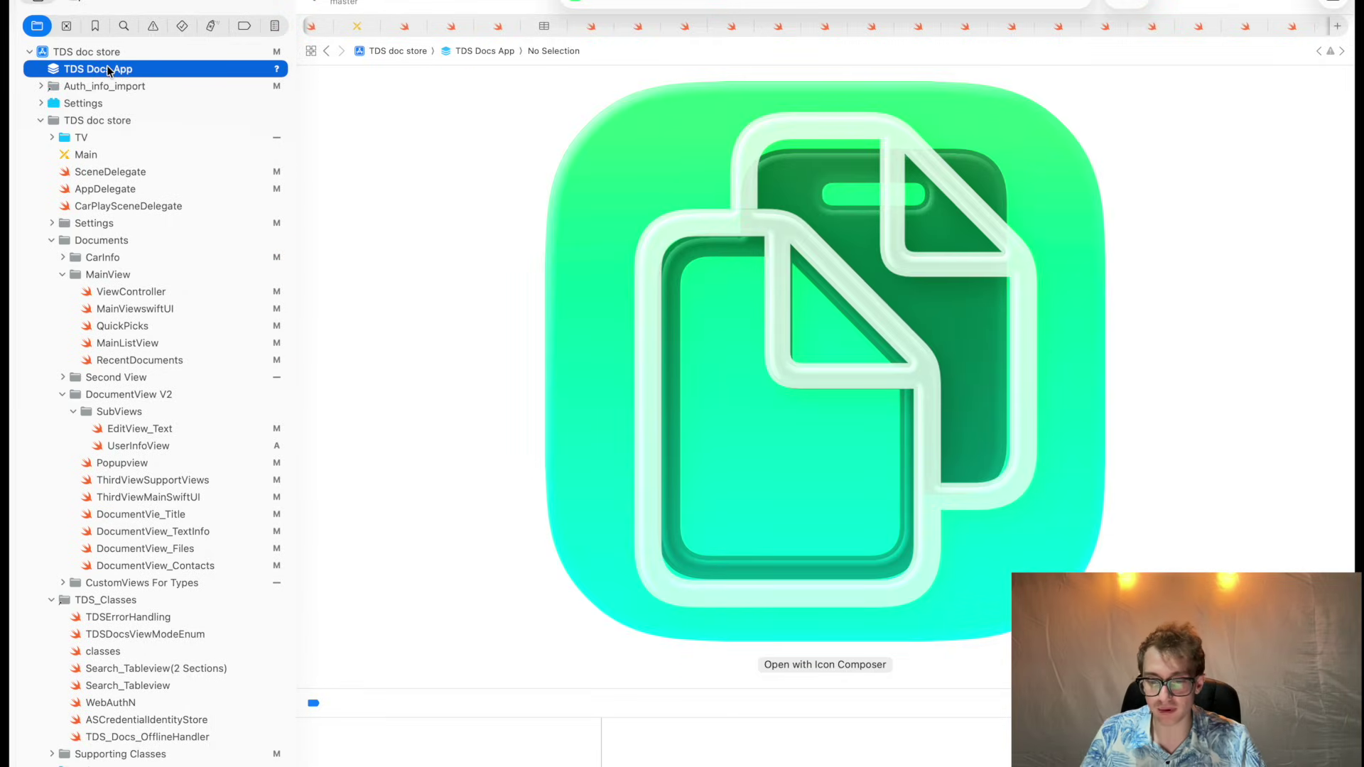
click(110, 53)
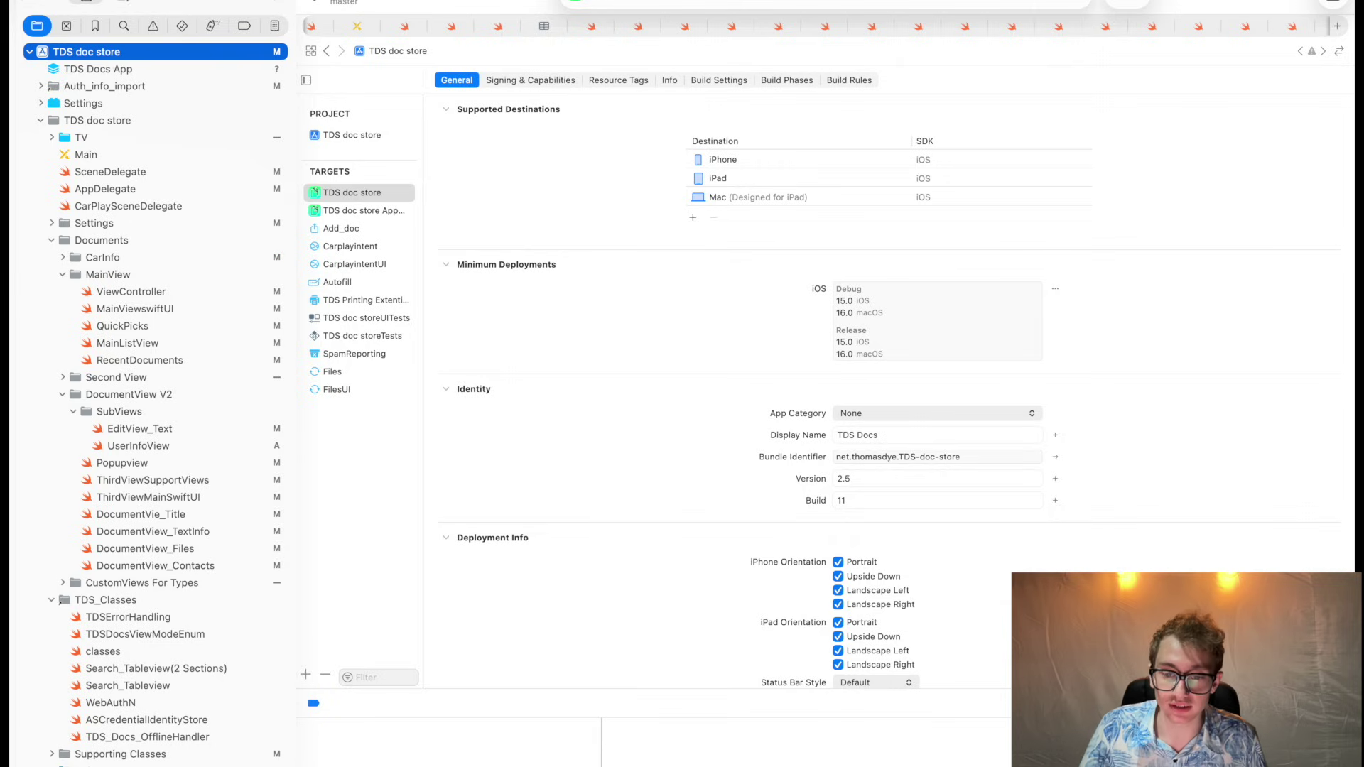
click(700, 1)
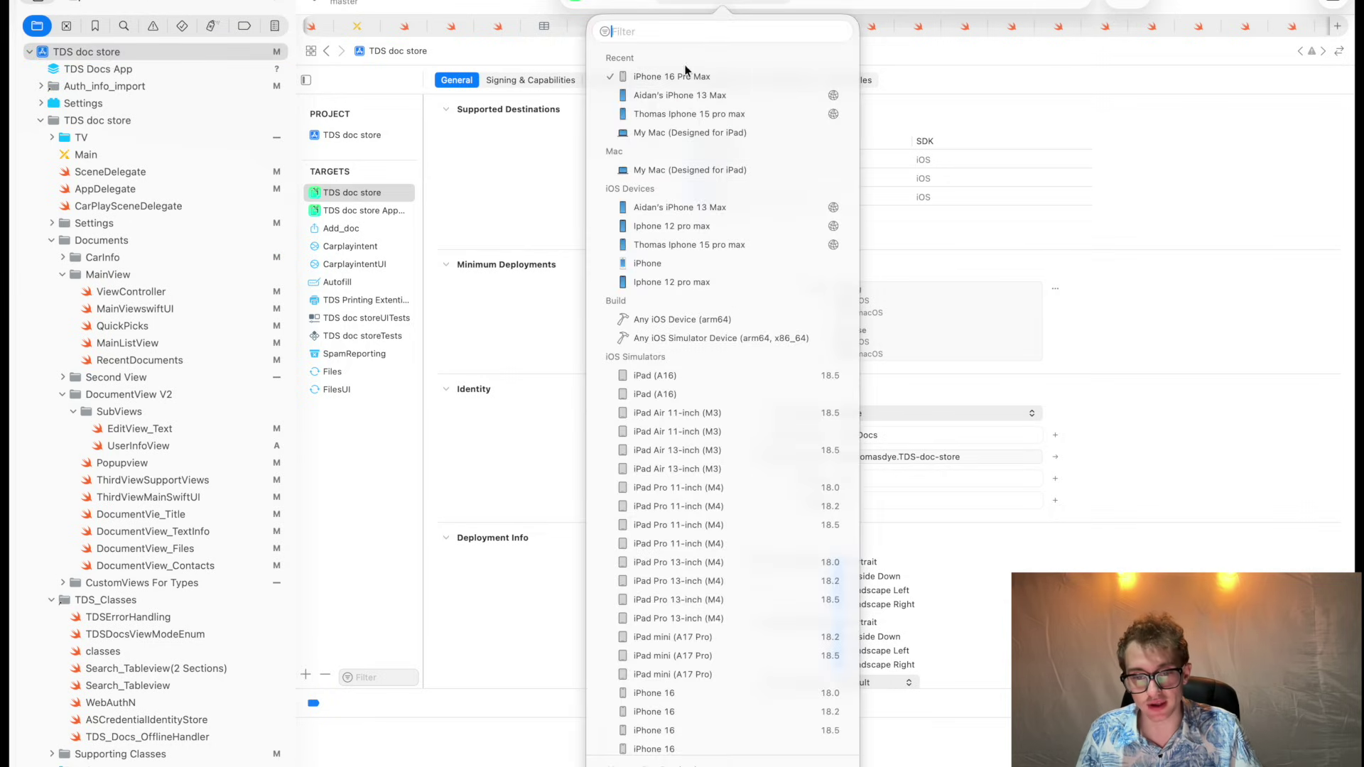
click(684, 134)
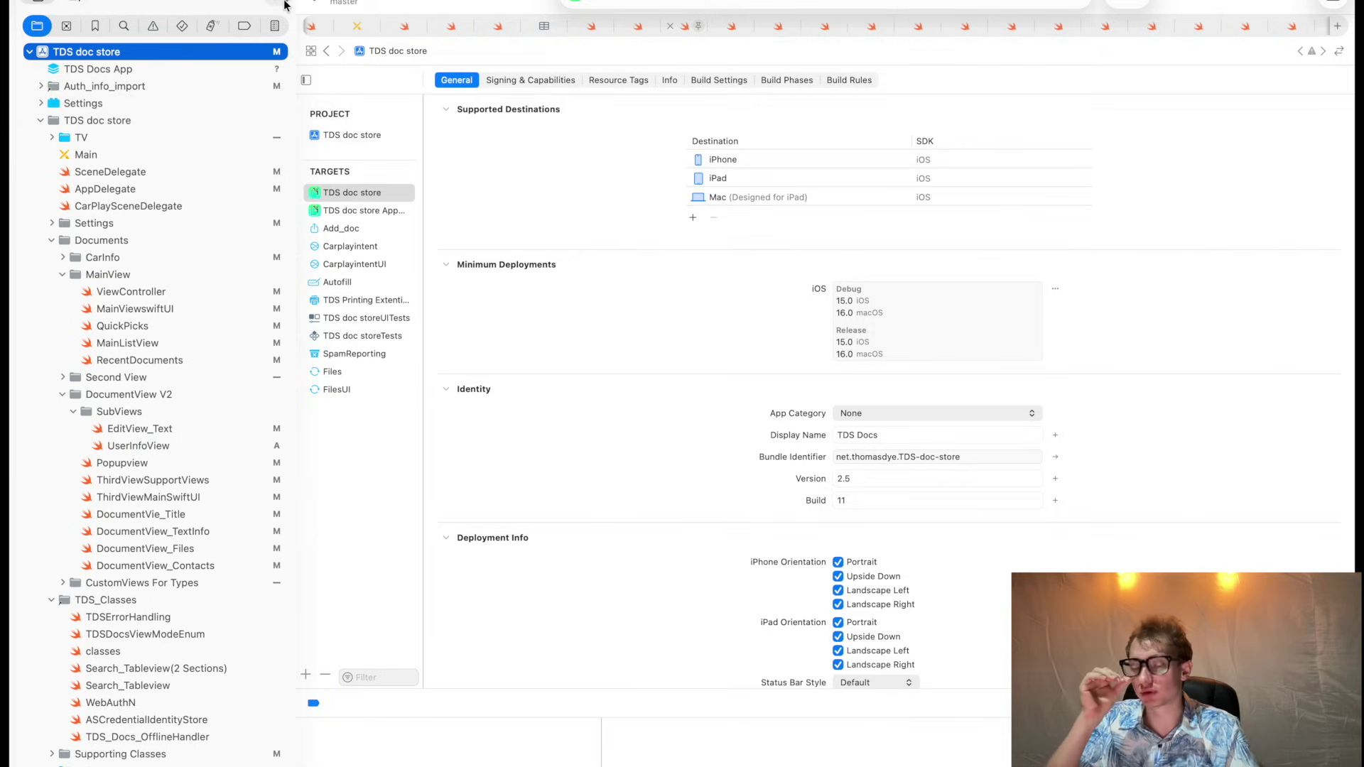
- Show the TDS Docs App package contents and expand its Assets folder to view the glyphs
key(ctrl+Left)
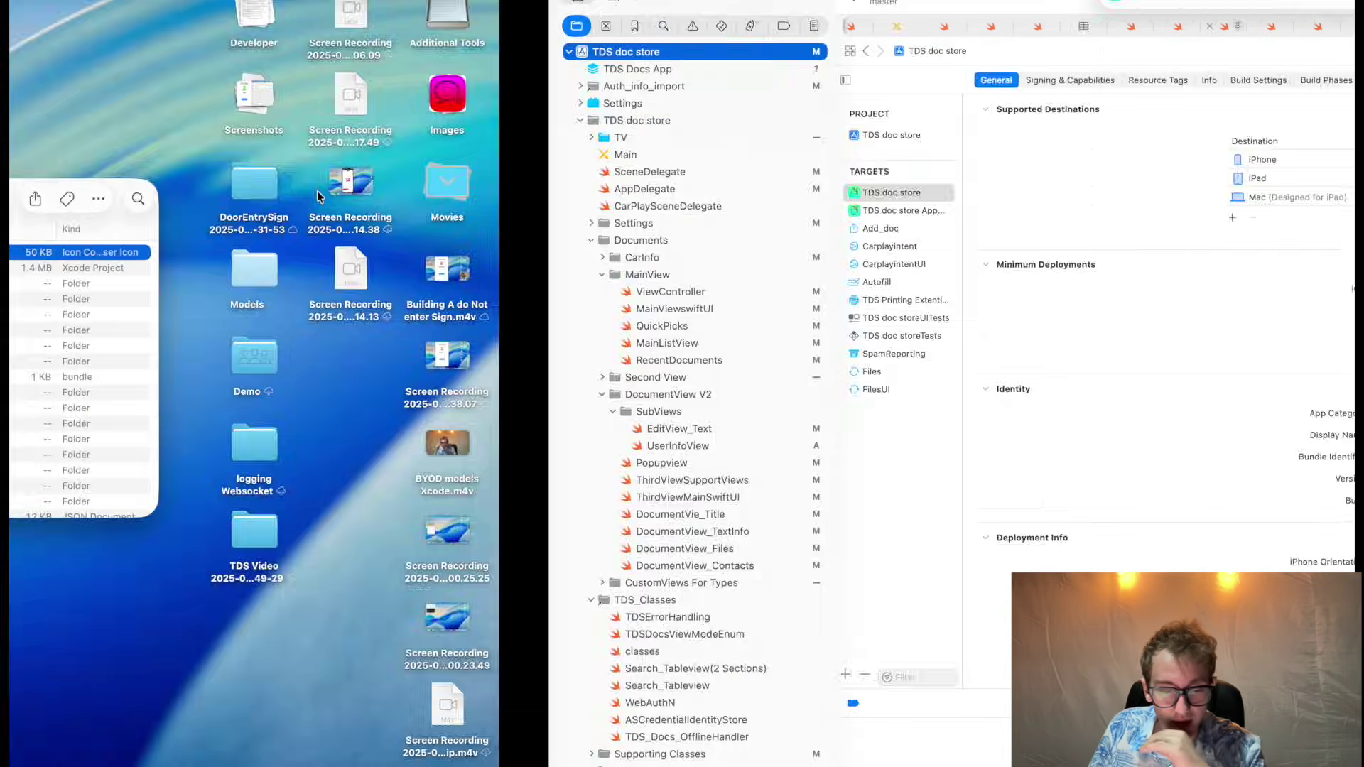
right_click(478, 254)
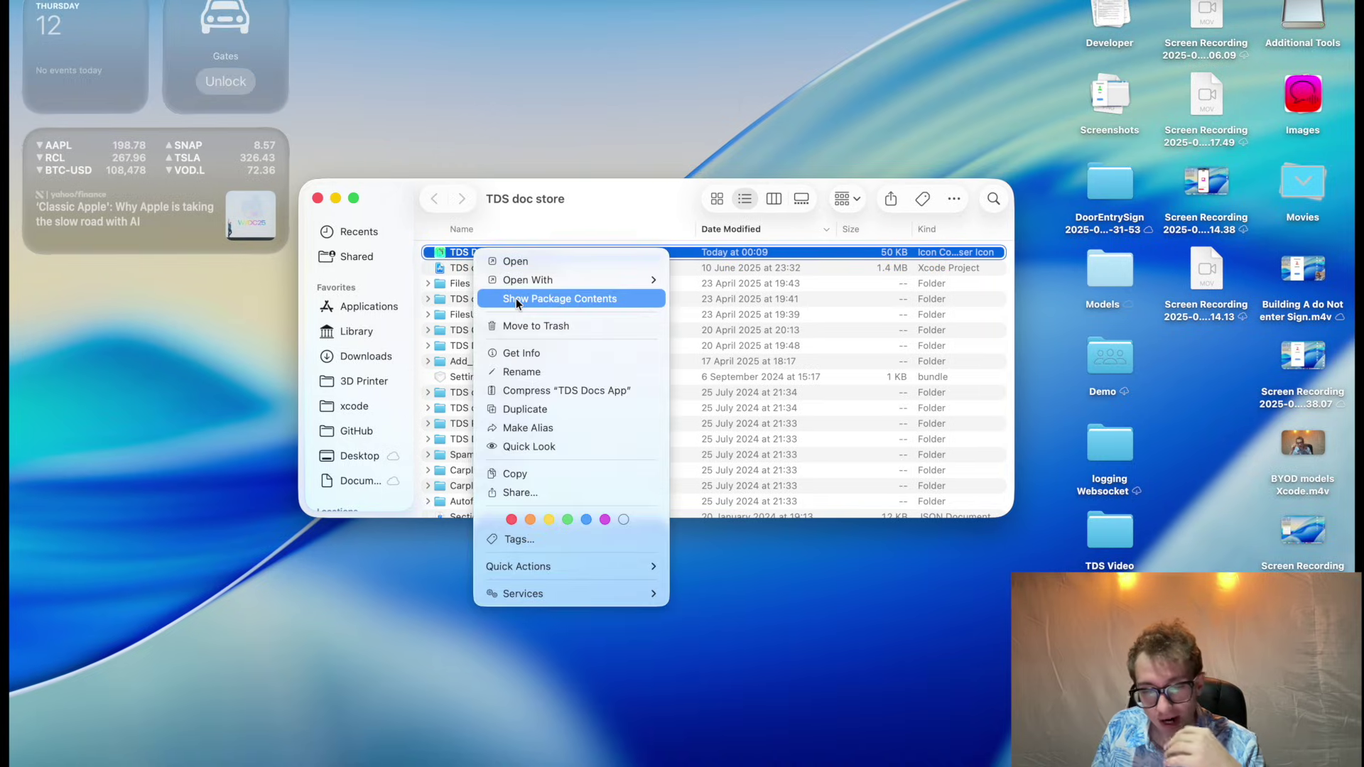
click(517, 299)
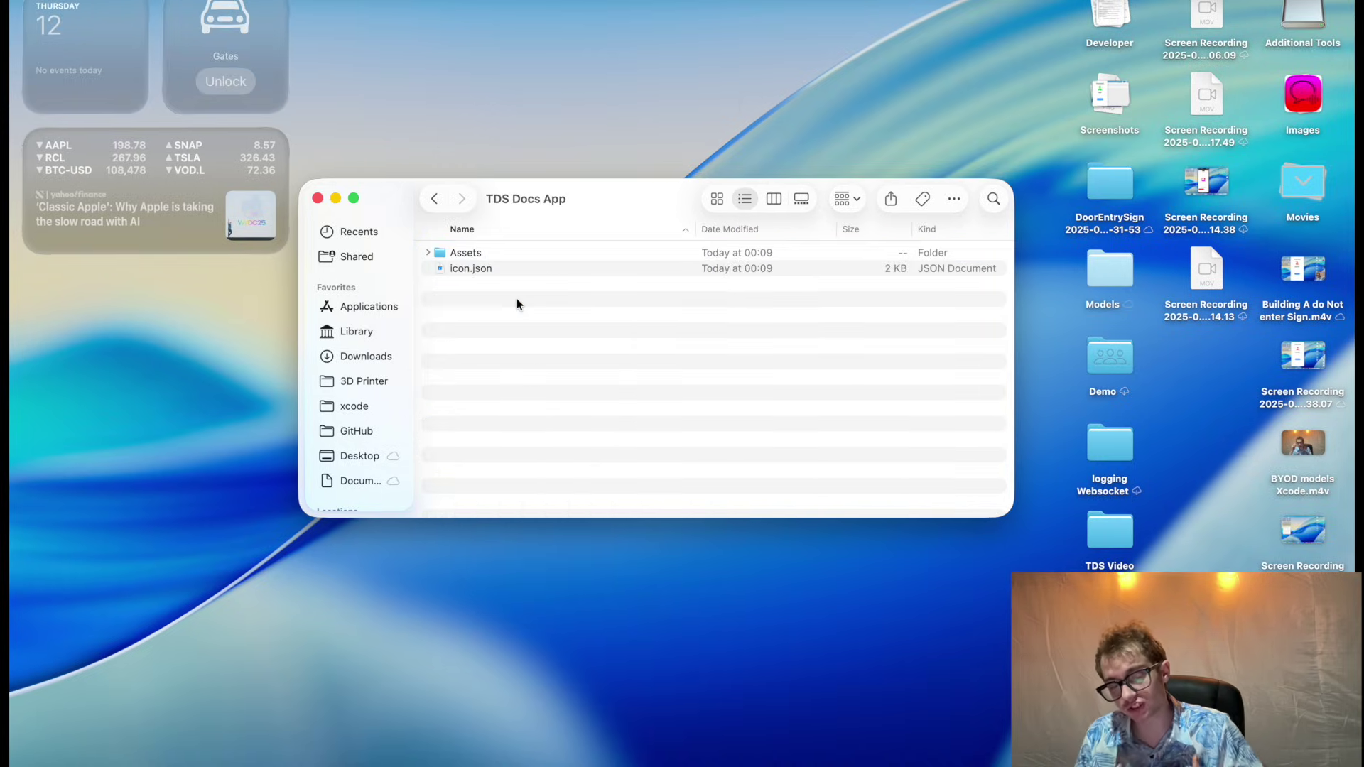
click(427, 252)
click(479, 262)
click(478, 254)
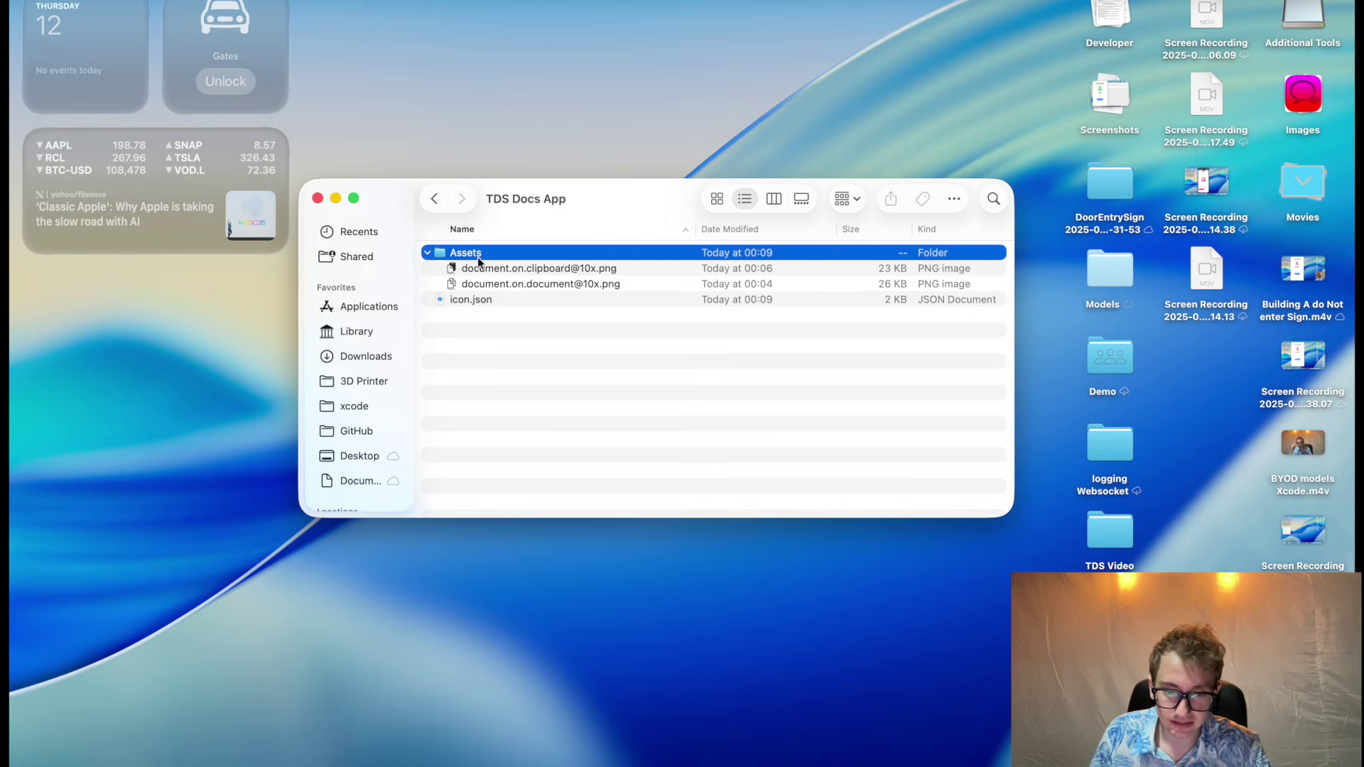
click(475, 297)
- Quit the running Xcode, then open icon.json with Xcode-beta
right_click(478, 299)
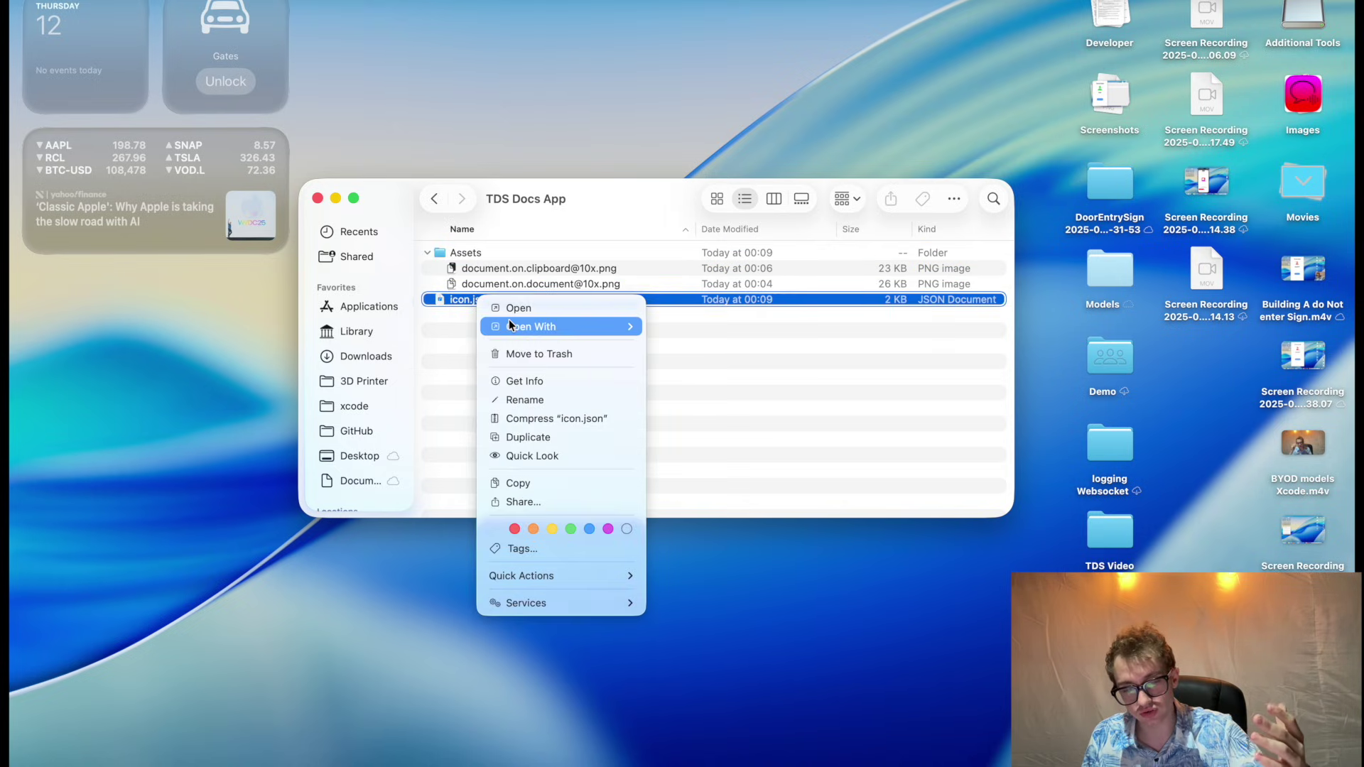
key(Escape)
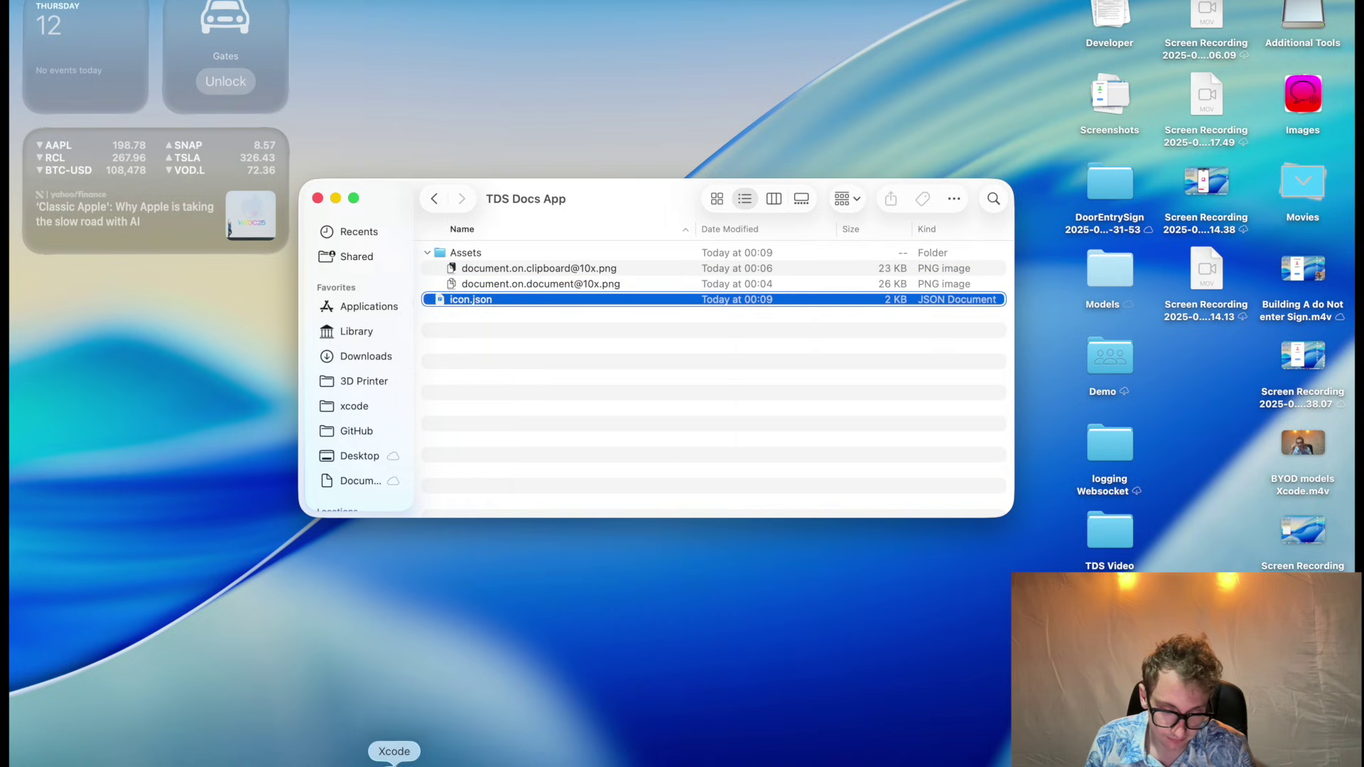
key(alt)
right_click(394, 764)
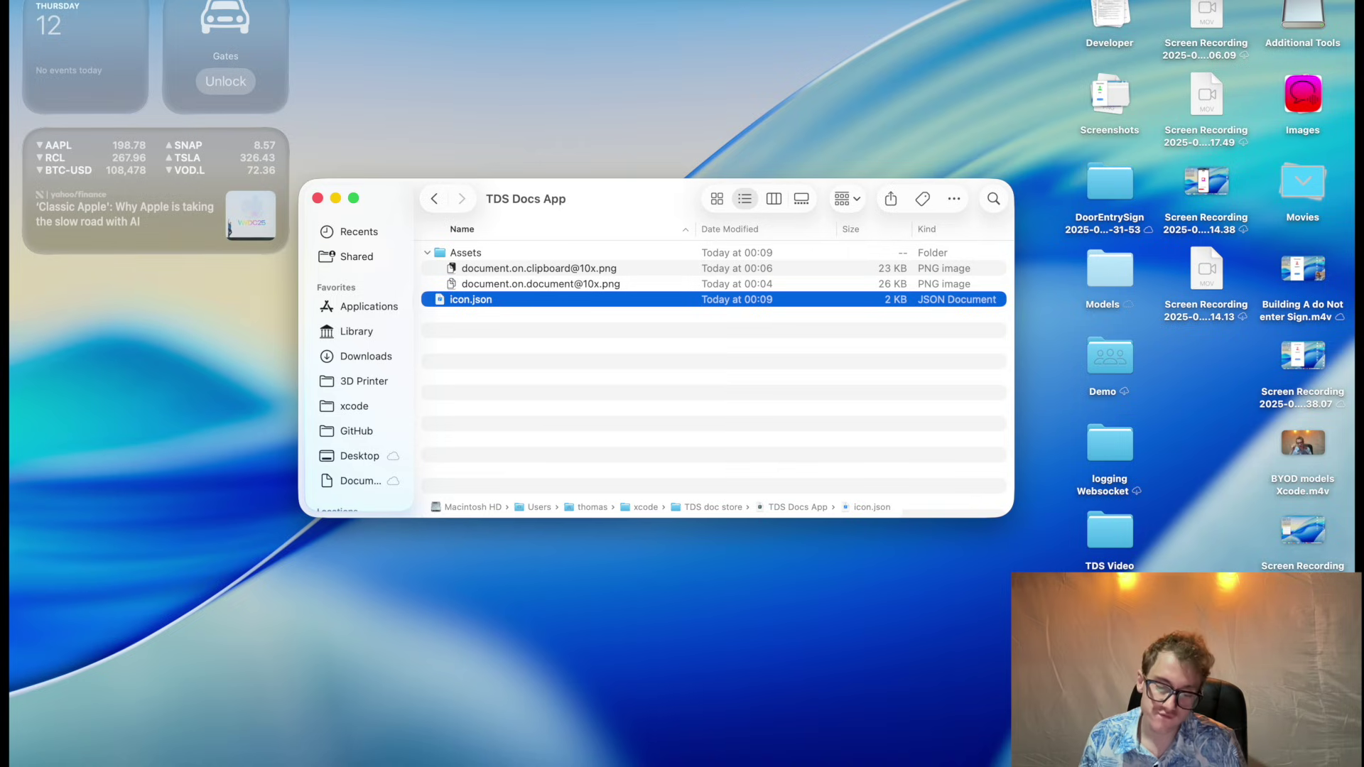
click(403, 745)
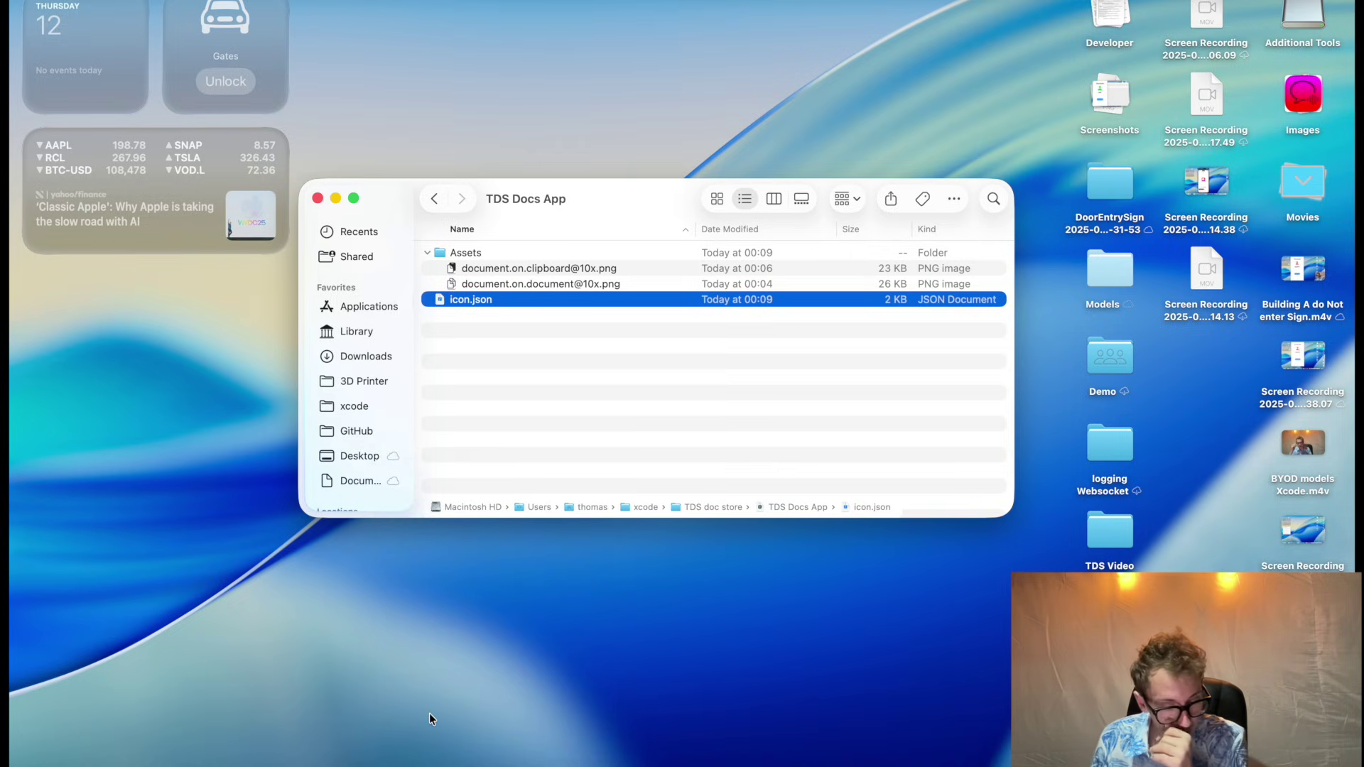
right_click(499, 301)
mouse_move(625, 325)
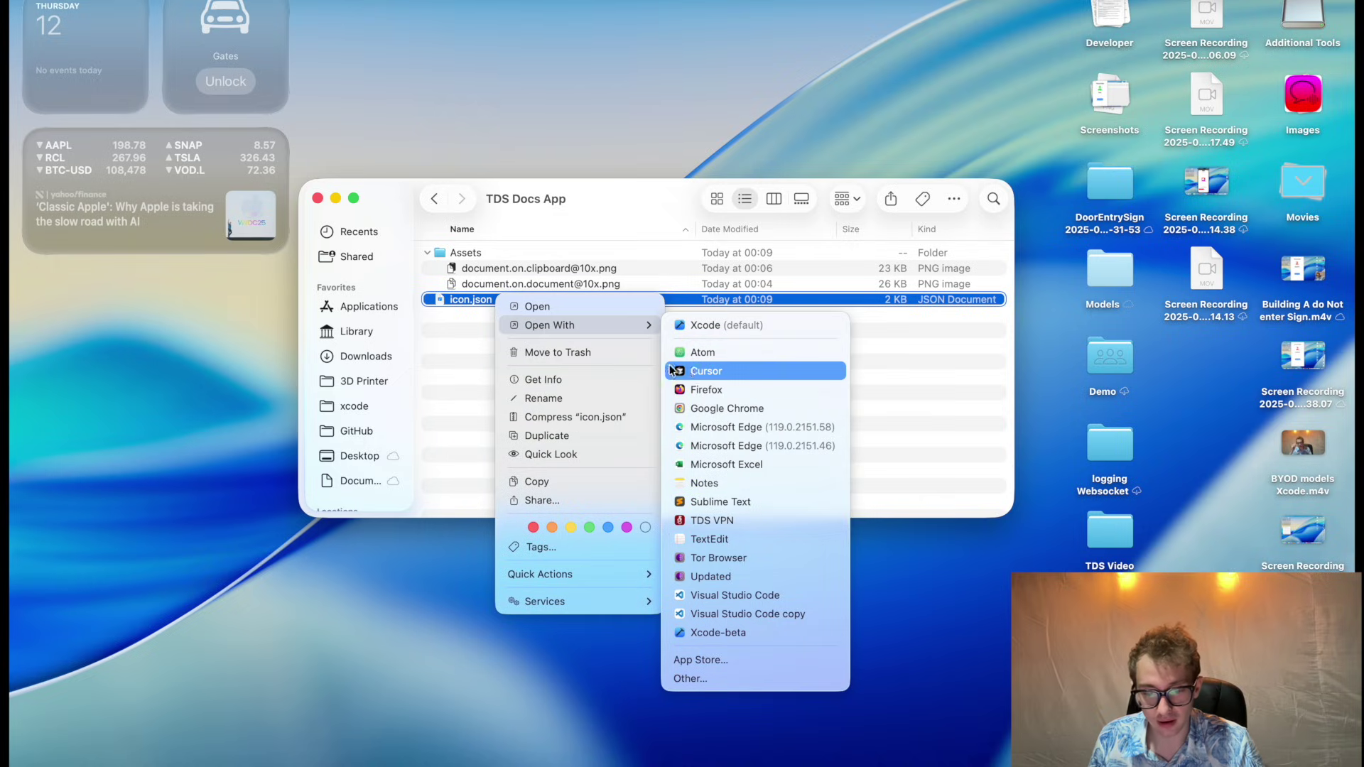
click(694, 632)
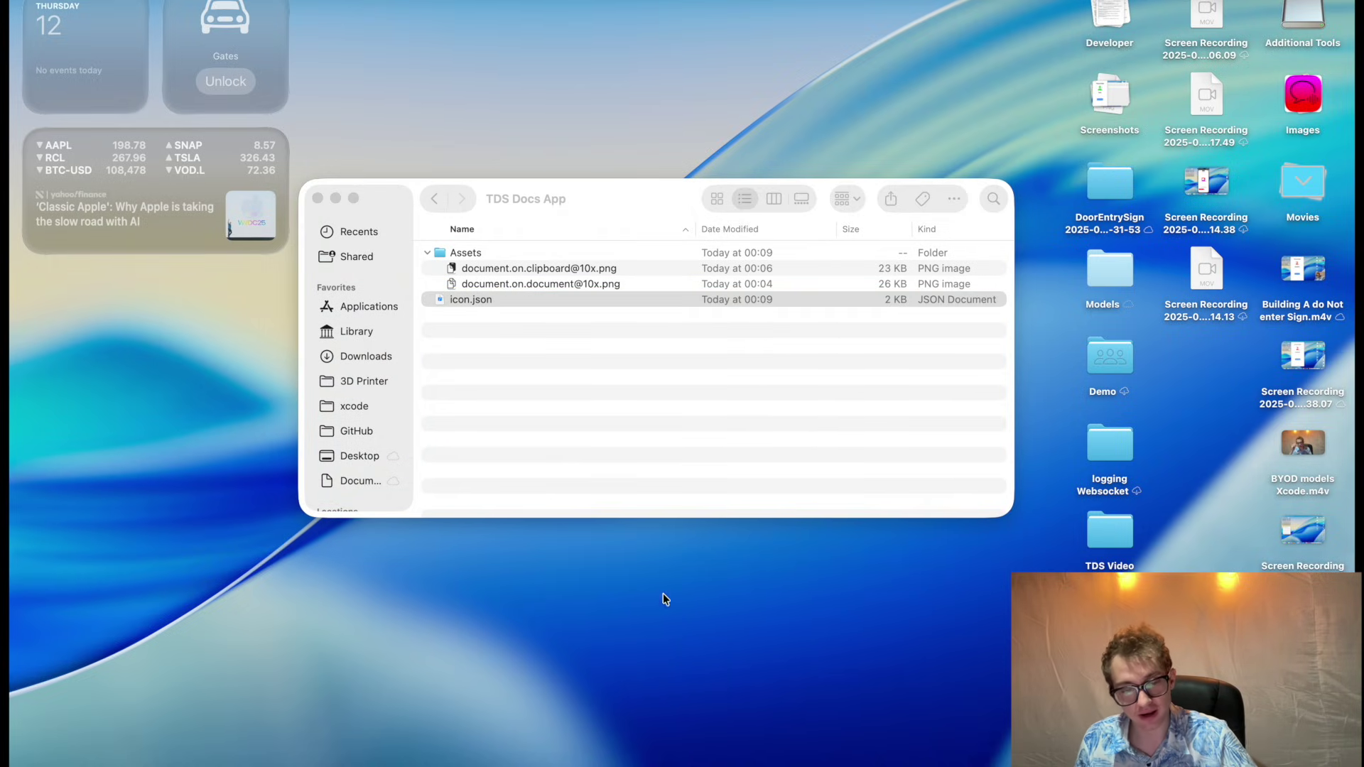
- Review icon.json's gradient fill, two layer groups and supported platforms, then minimize the editor
scroll(349, 386, down, 5)
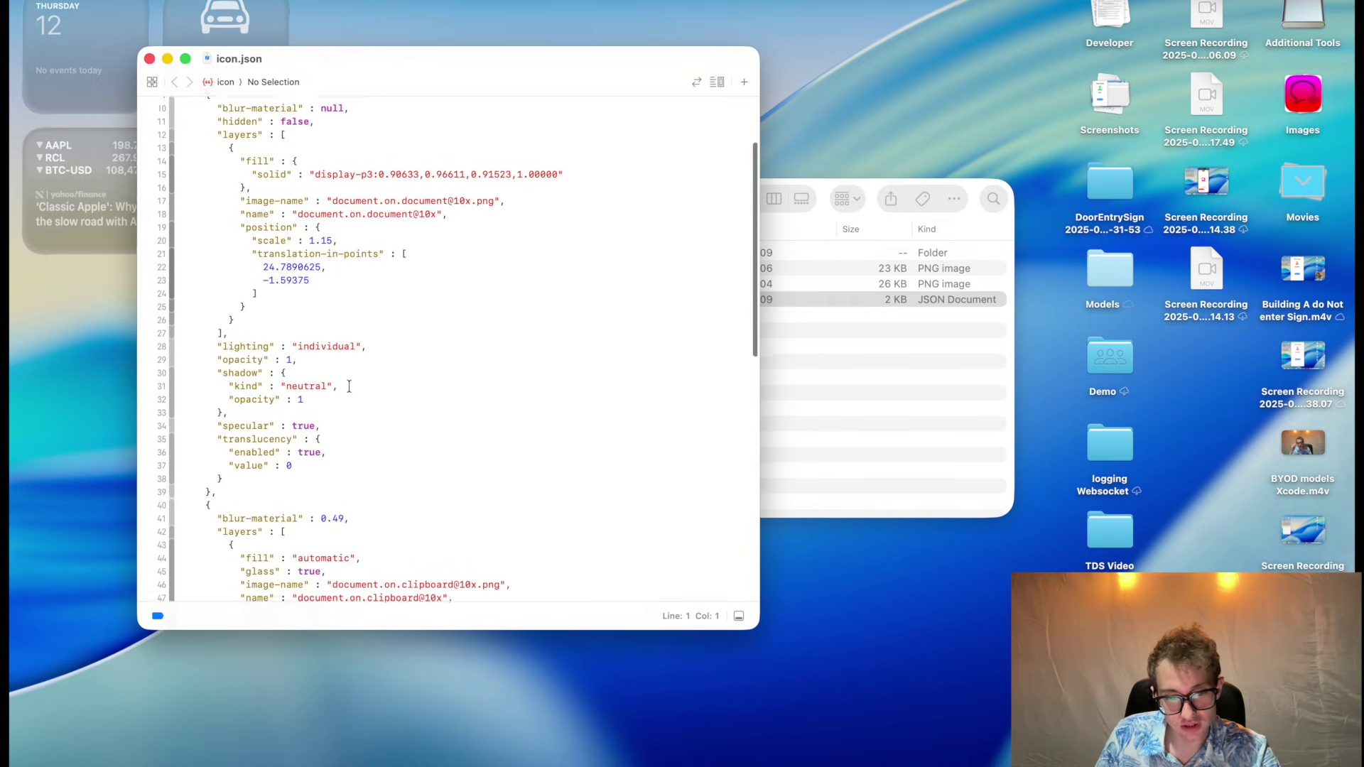
scroll(349, 386, down, 2)
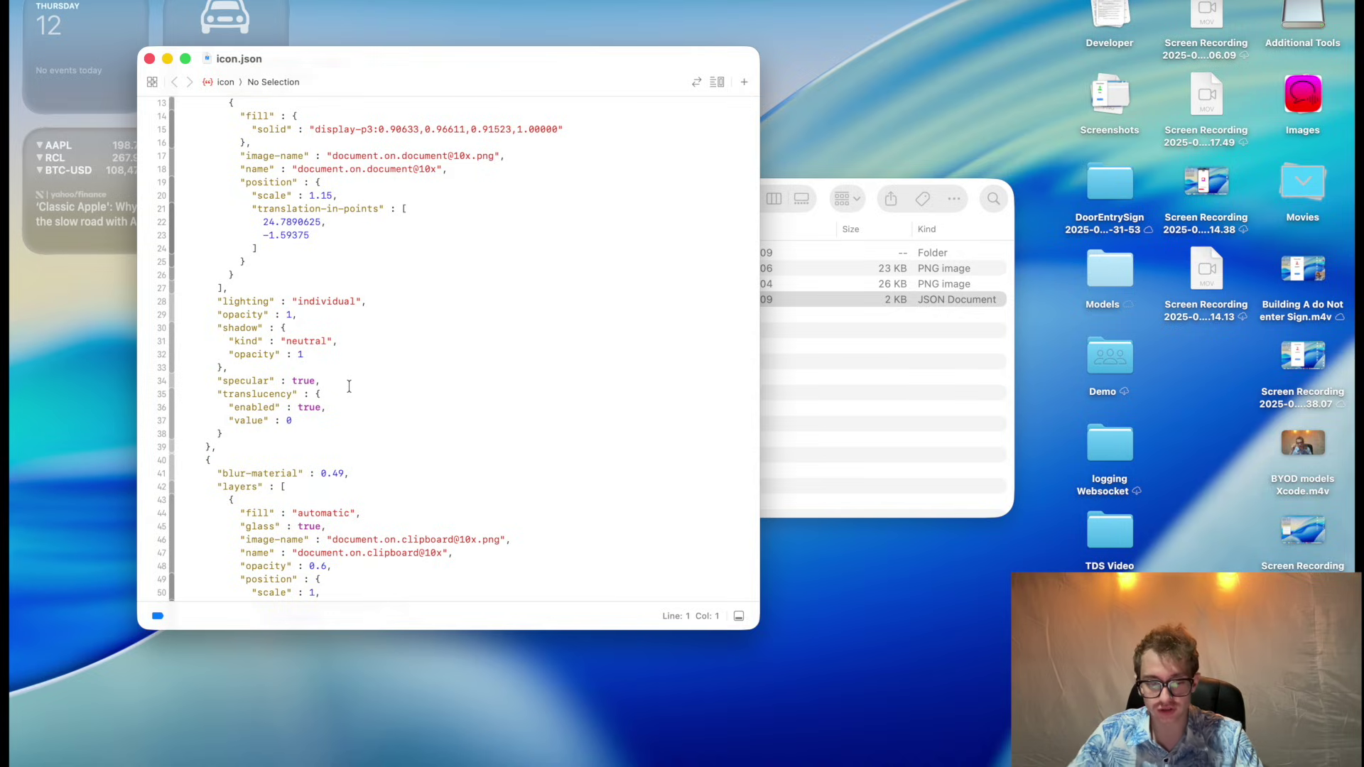
scroll(349, 386, down, 15)
scroll(349, 386, up, 20)
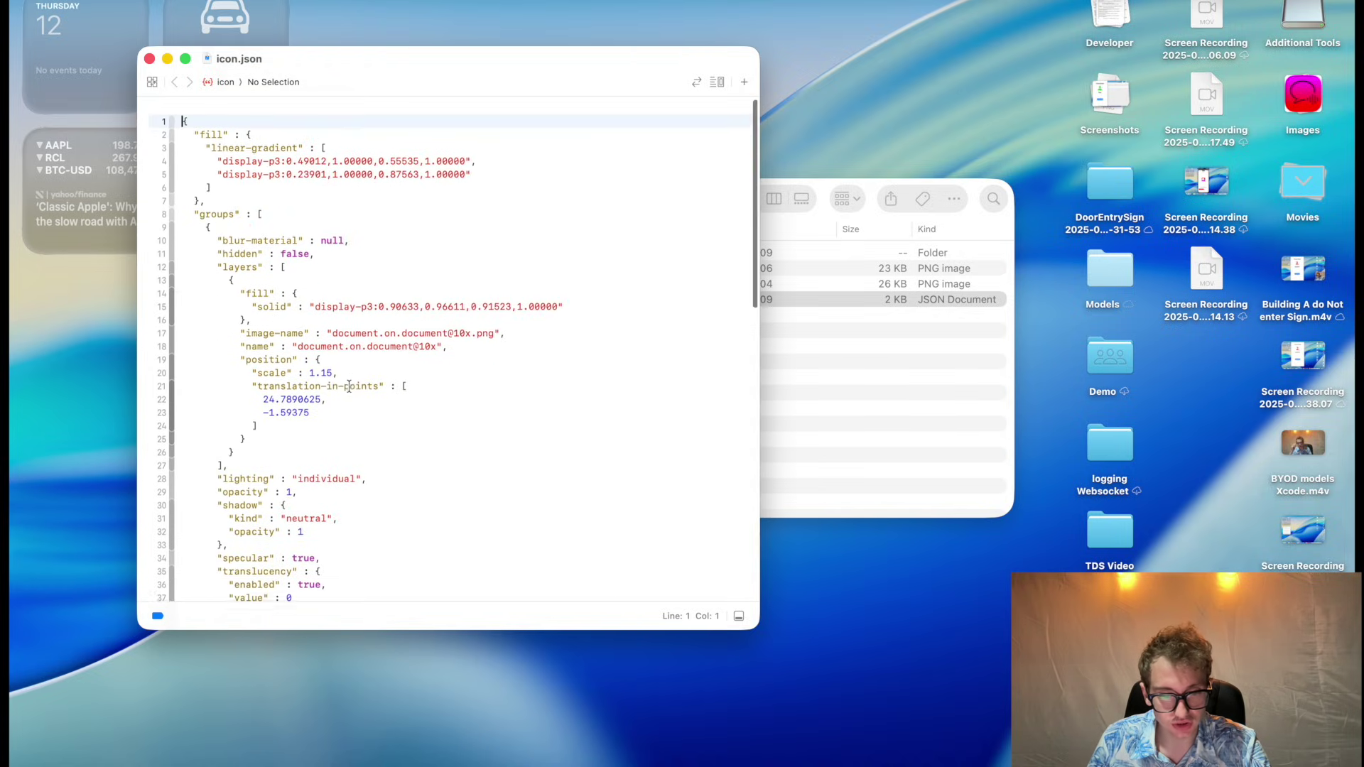
scroll(349, 386, down, 10)
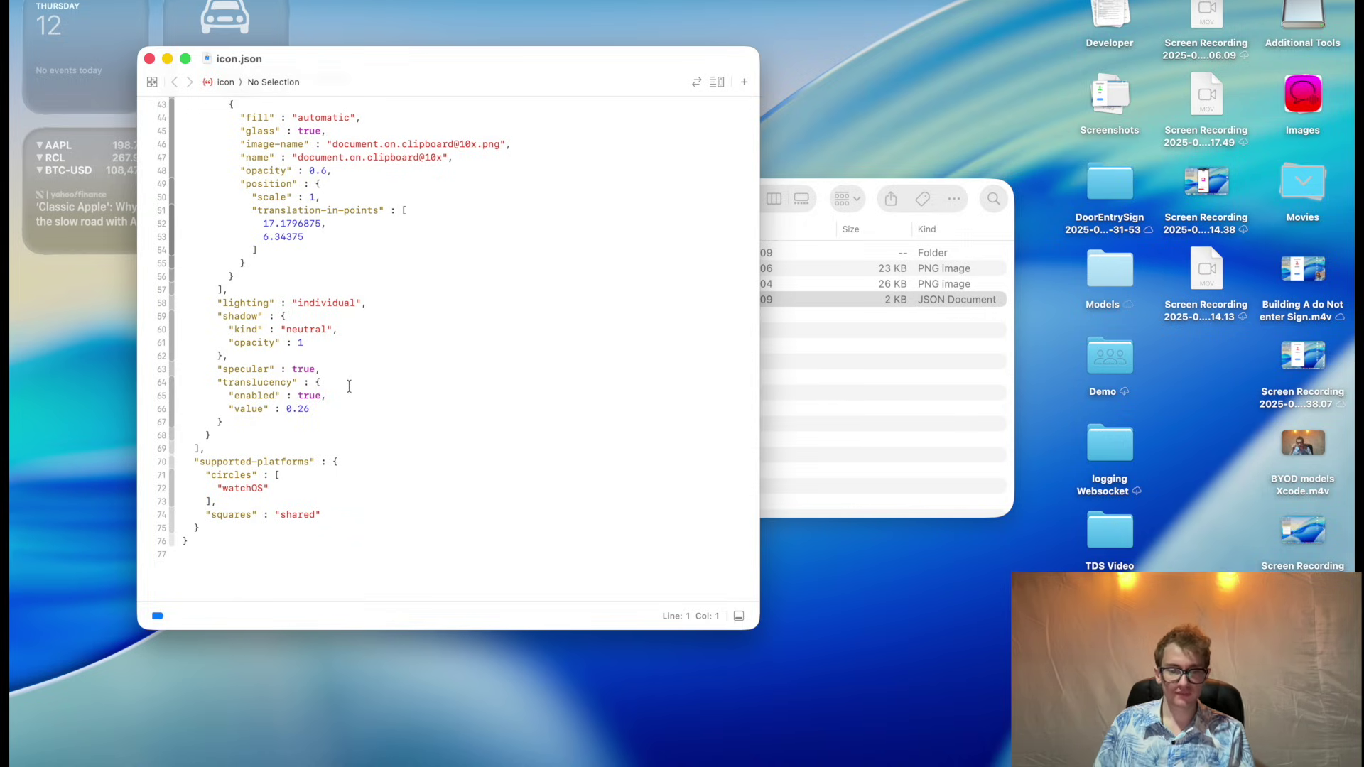
scroll(349, 386, up, 10)
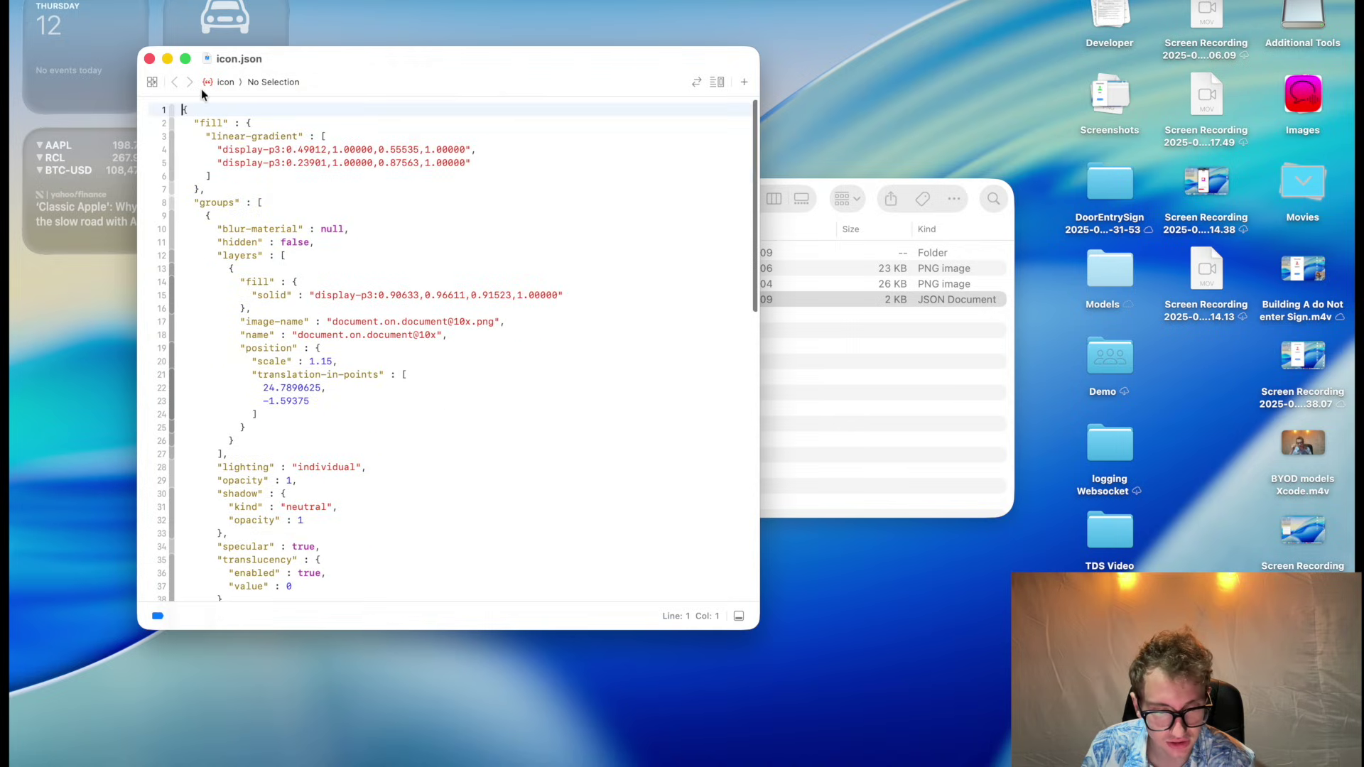
click(168, 60)
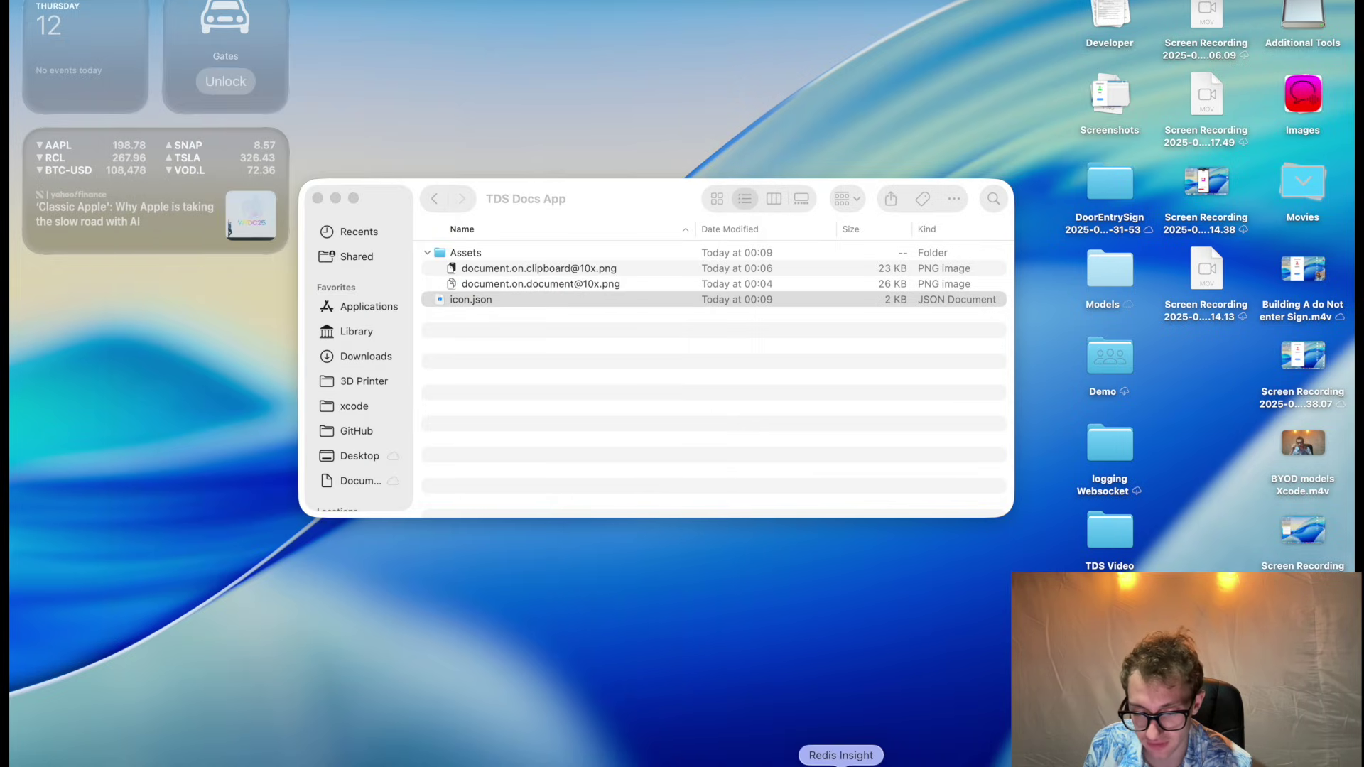
- Check the Xcode project space and return Finder to the TDS doc store folder
click(837, 761)
key(ctrl+Left)
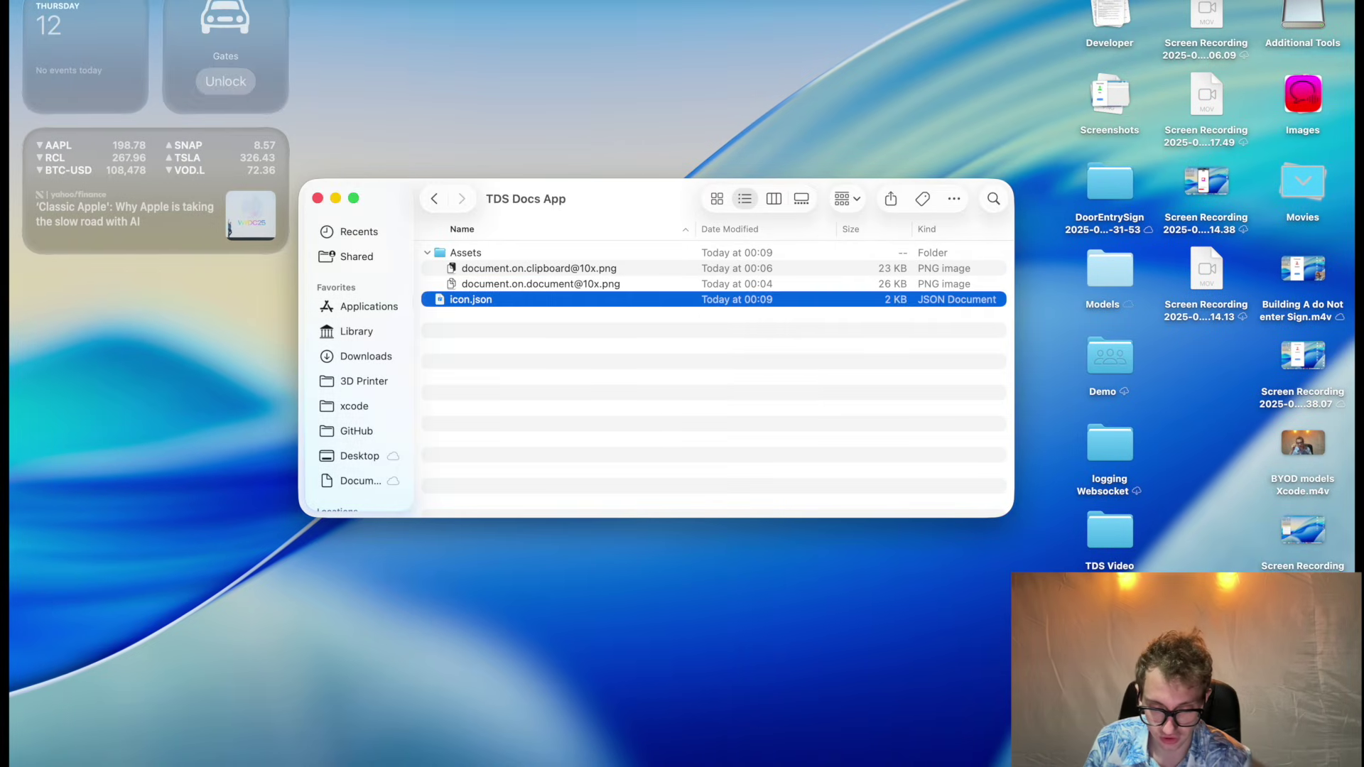
click(435, 198)
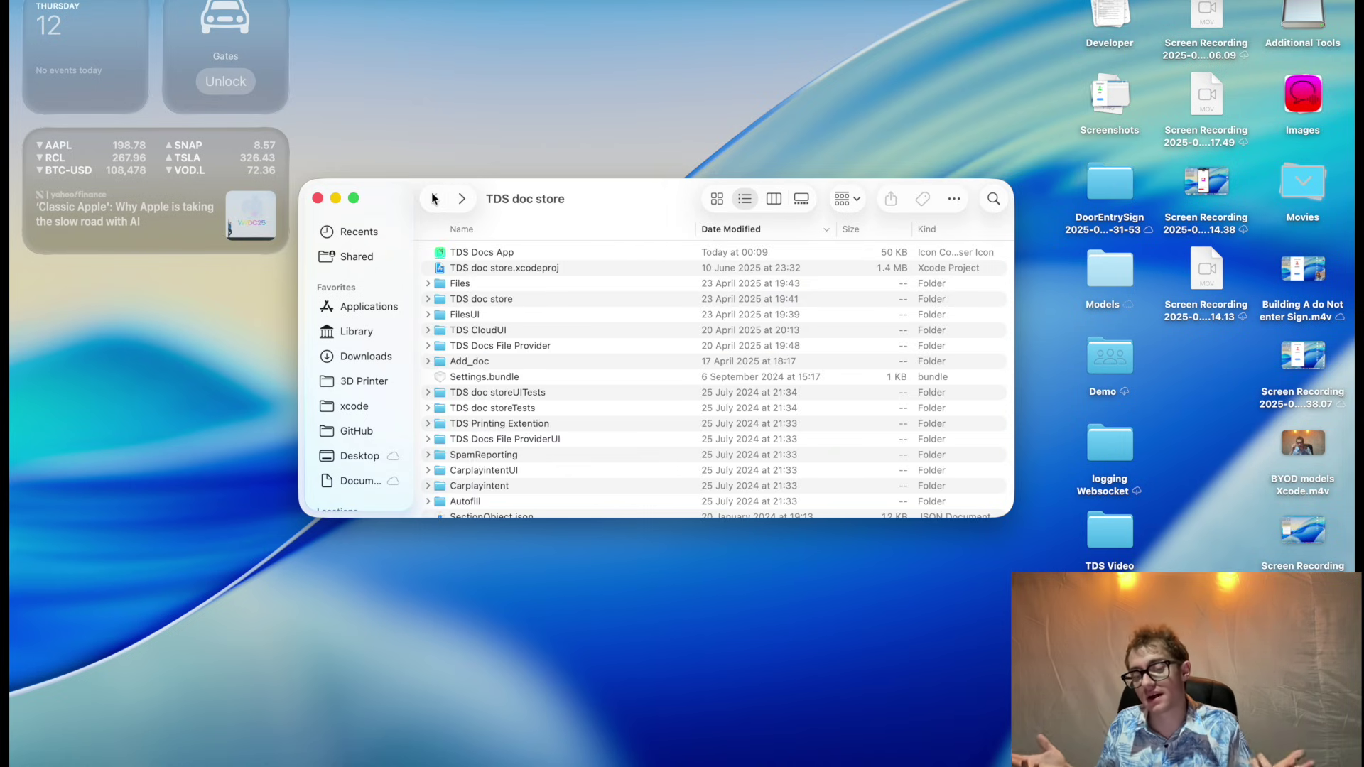
key(ctrl+Right)
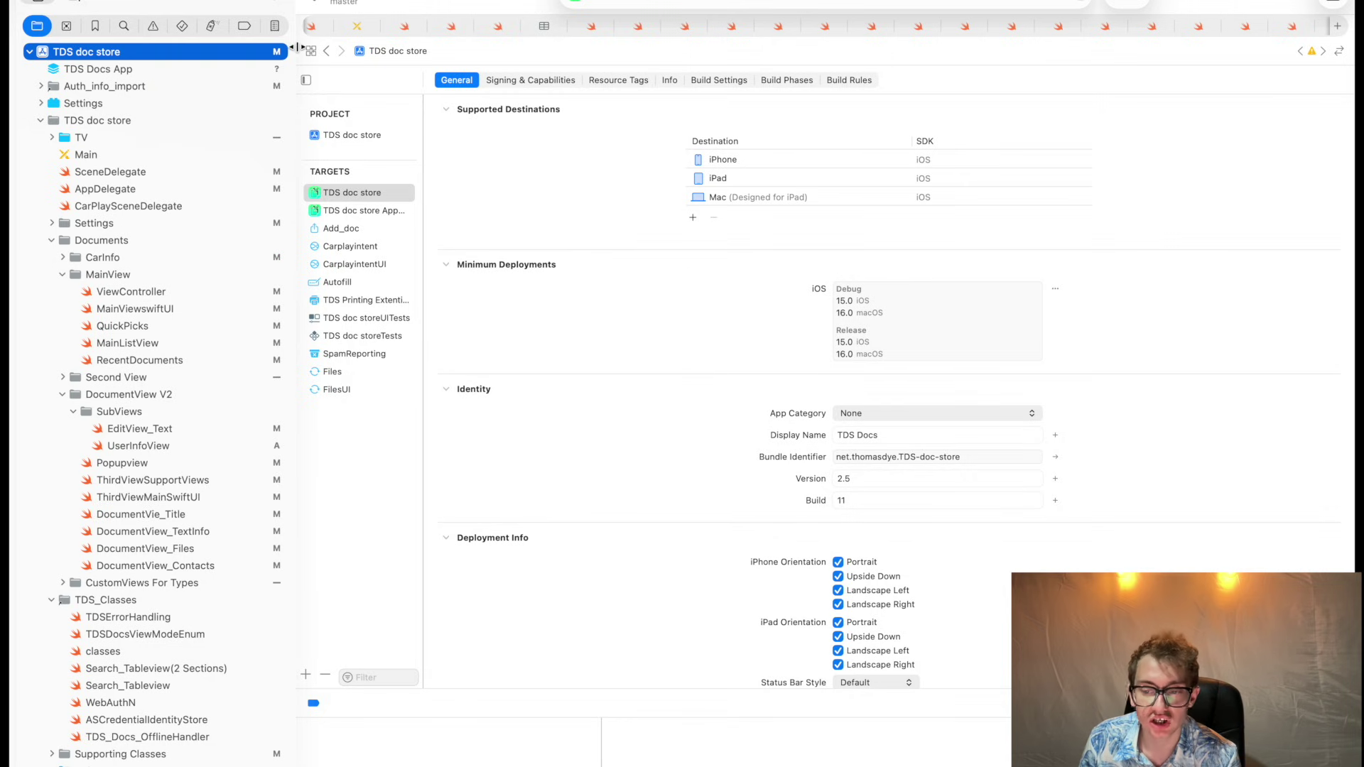
key(ctrl+Left)
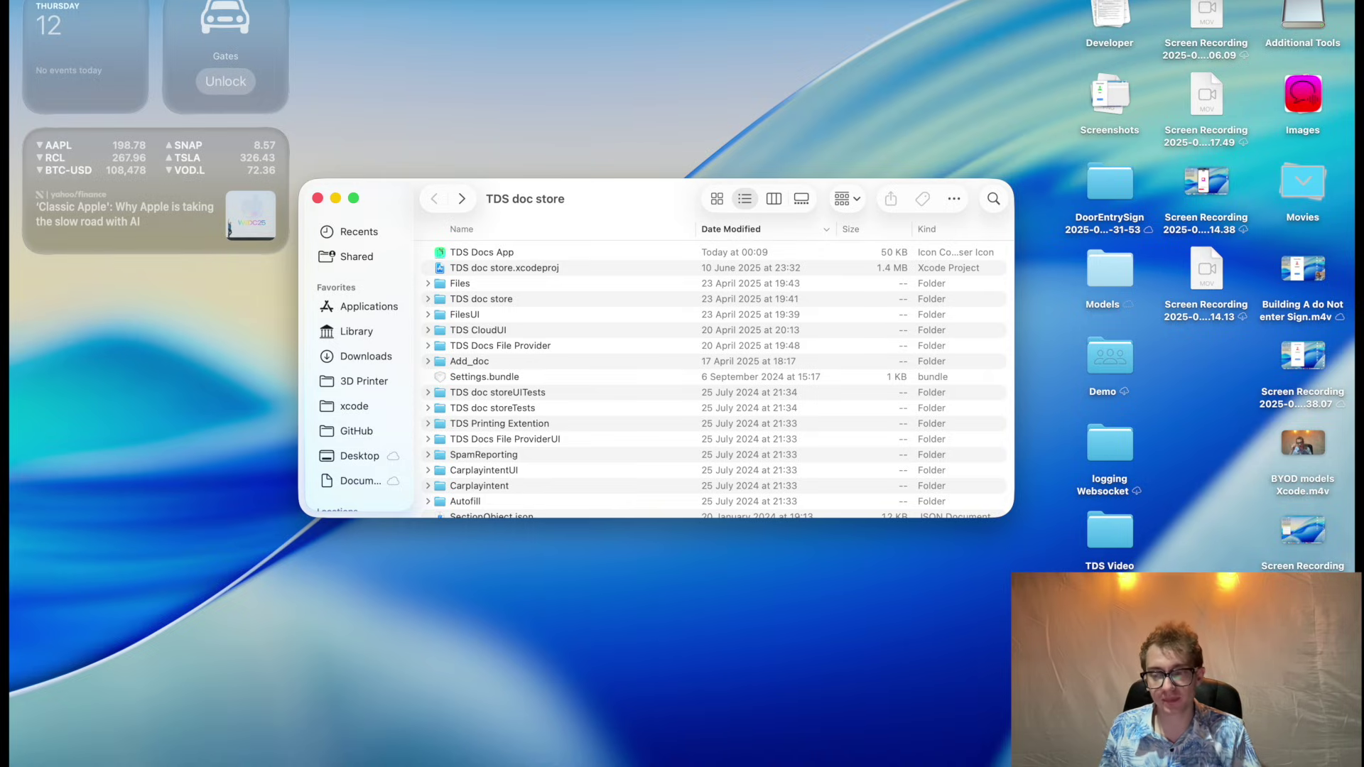
double_click(502, 251)
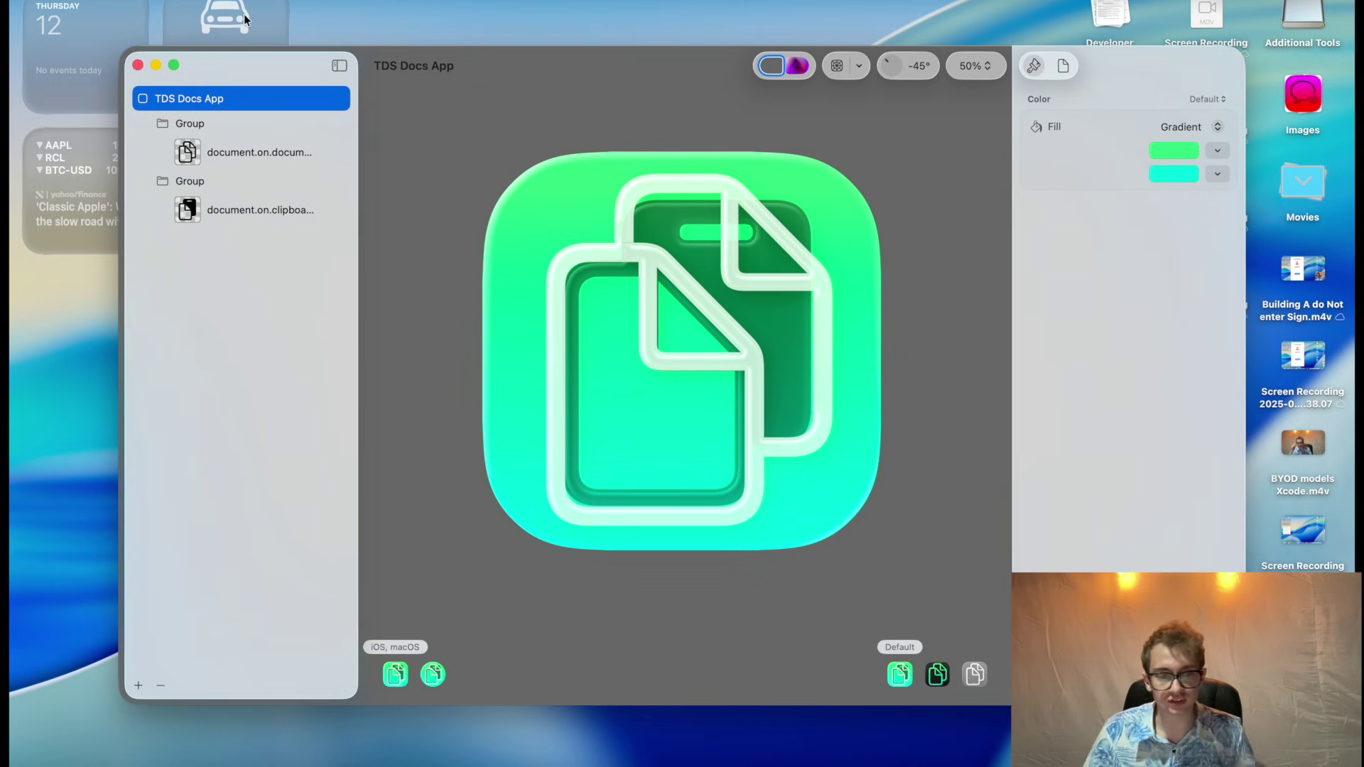
click(157, 1)
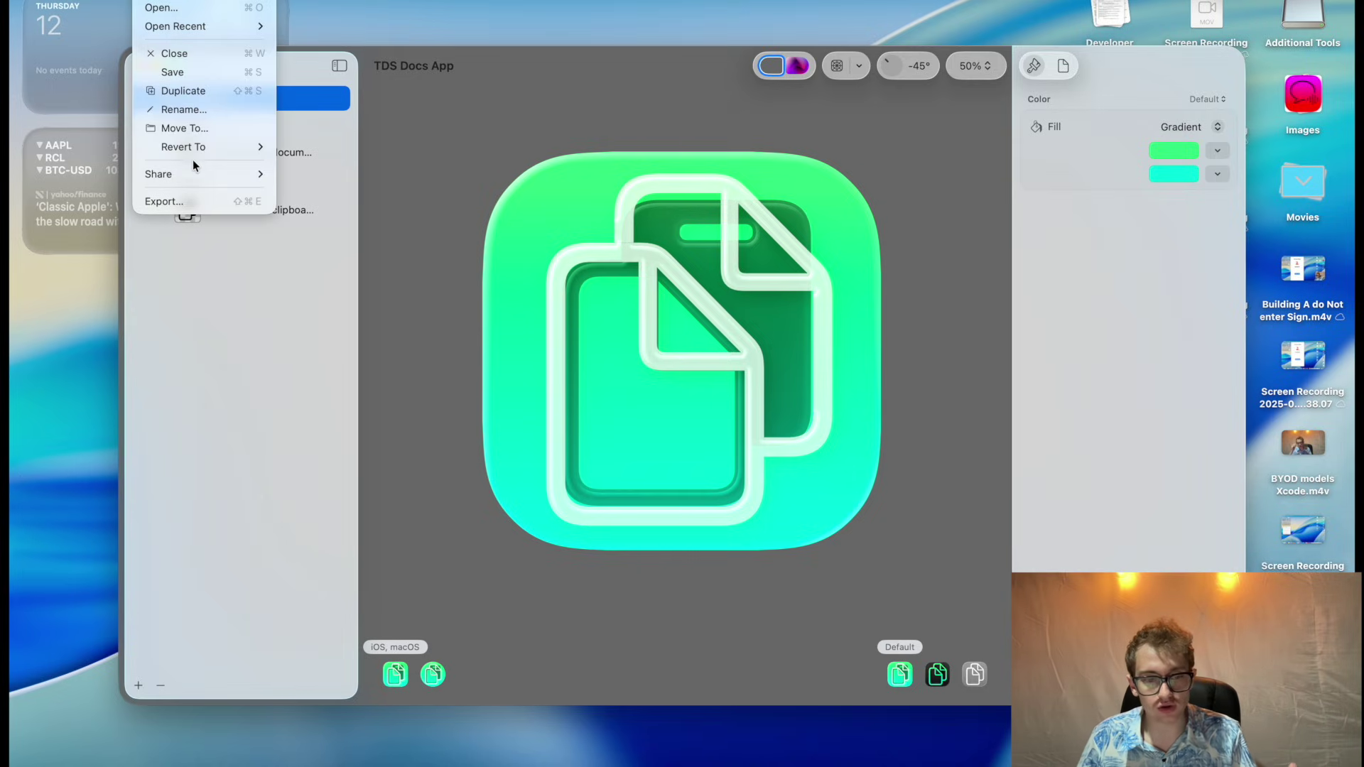
click(194, 198)
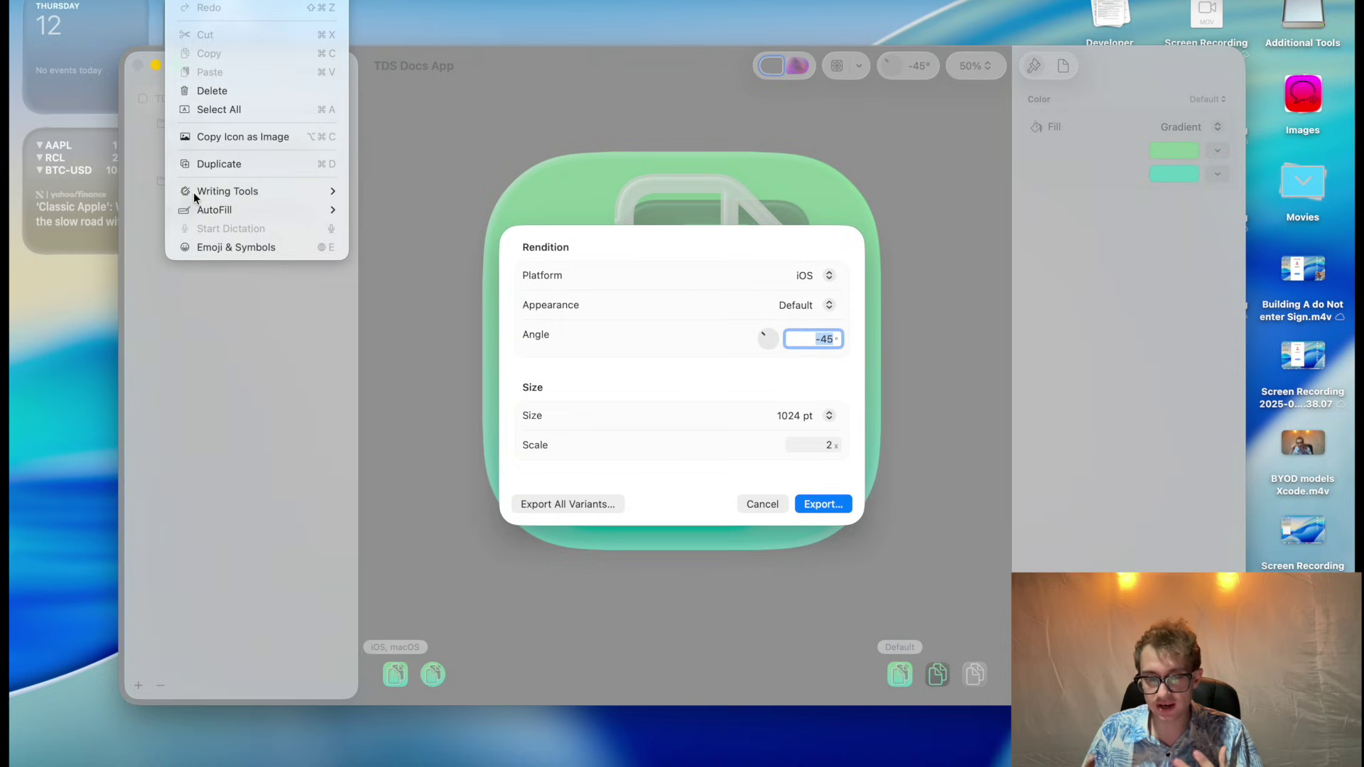
click(827, 277)
click(827, 278)
click(798, 305)
click(796, 305)
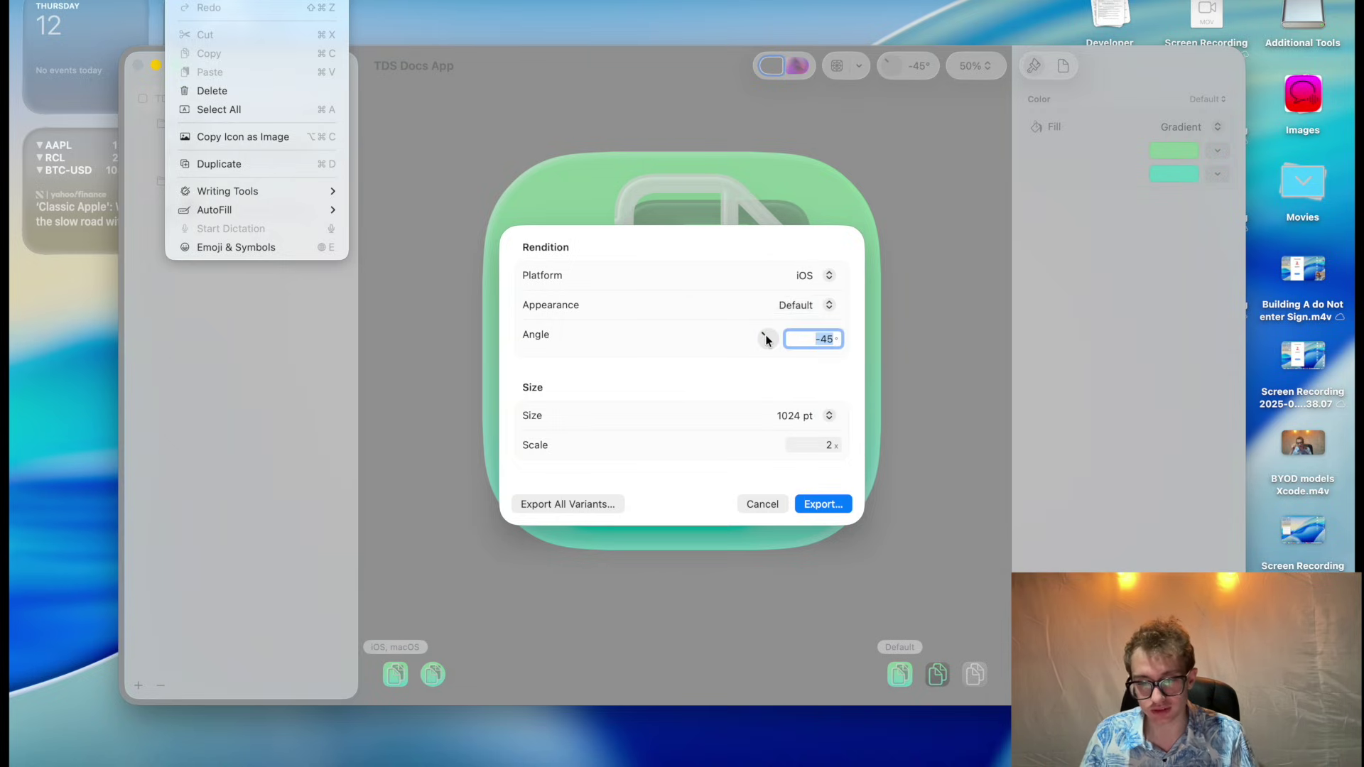
click(835, 456)
click(762, 504)
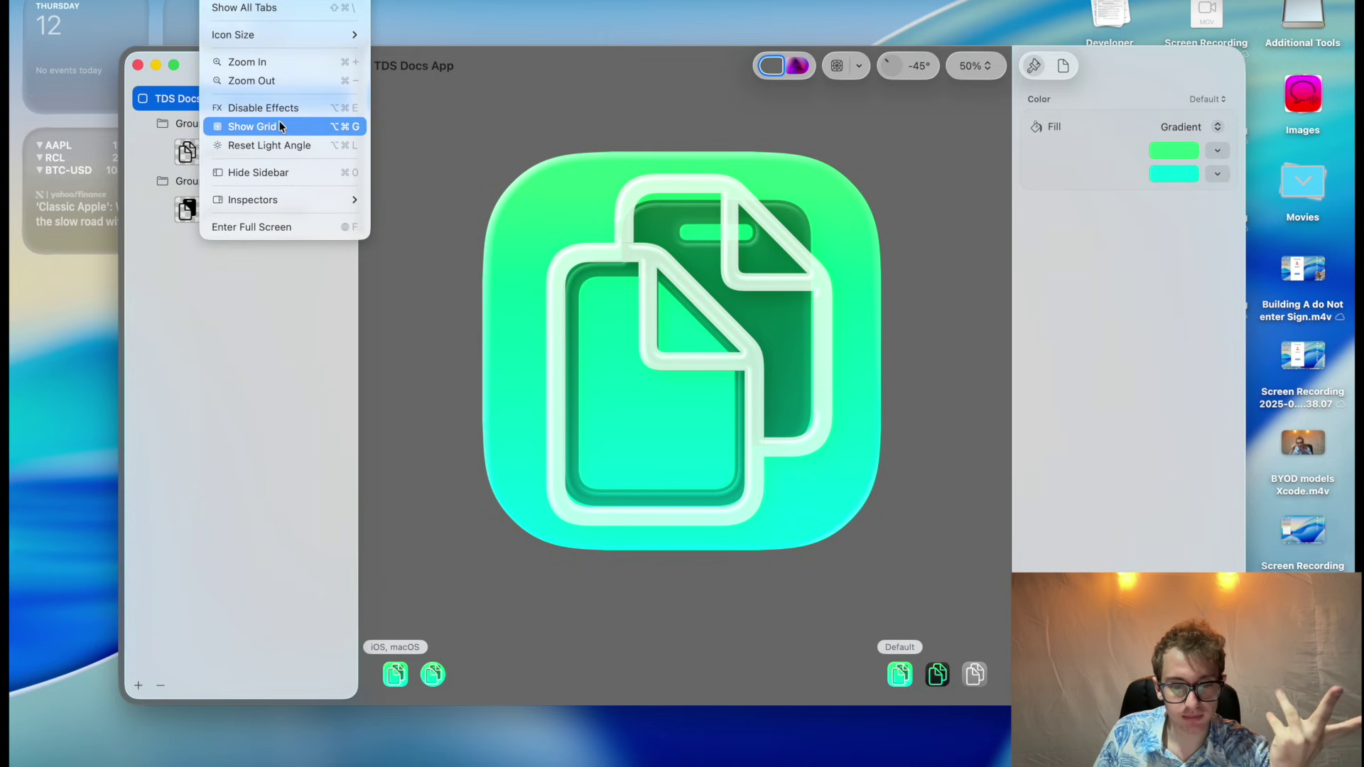
click(301, 293)
click(138, 66)
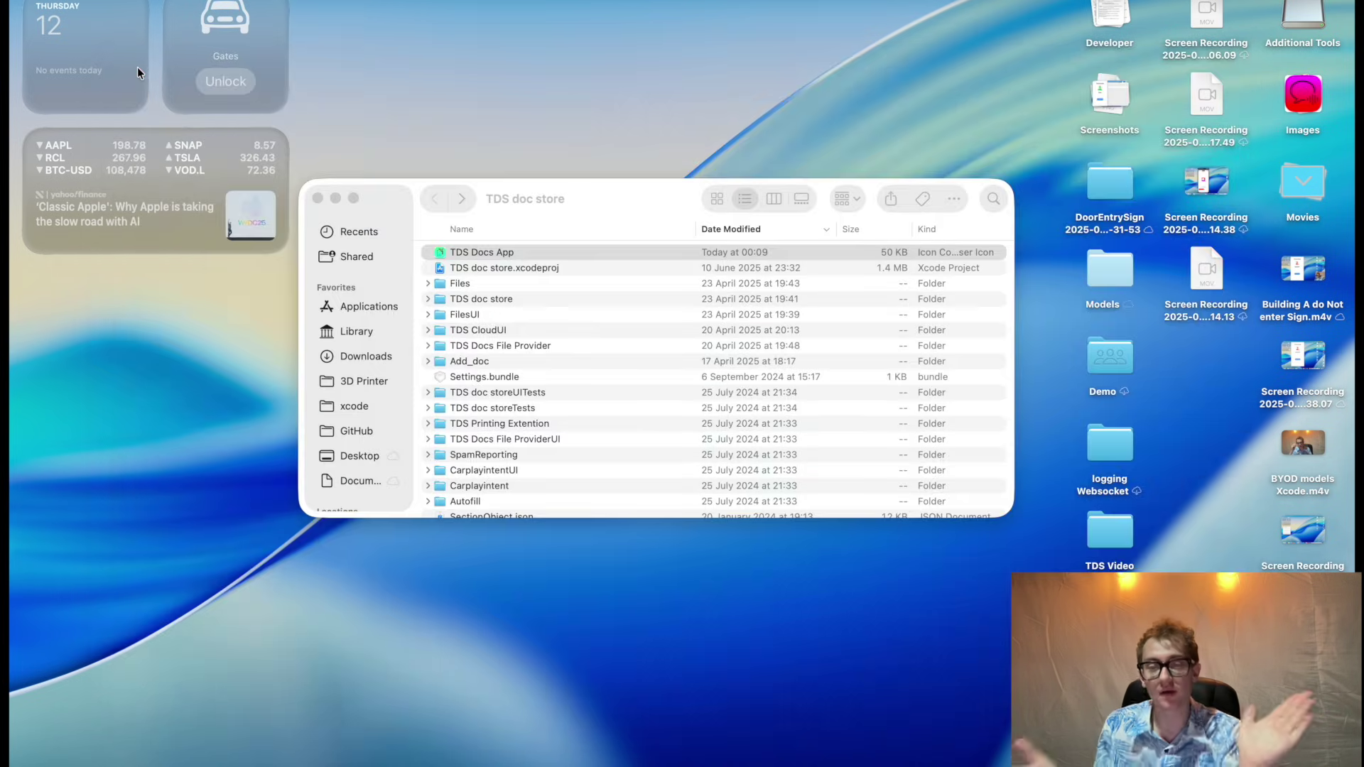